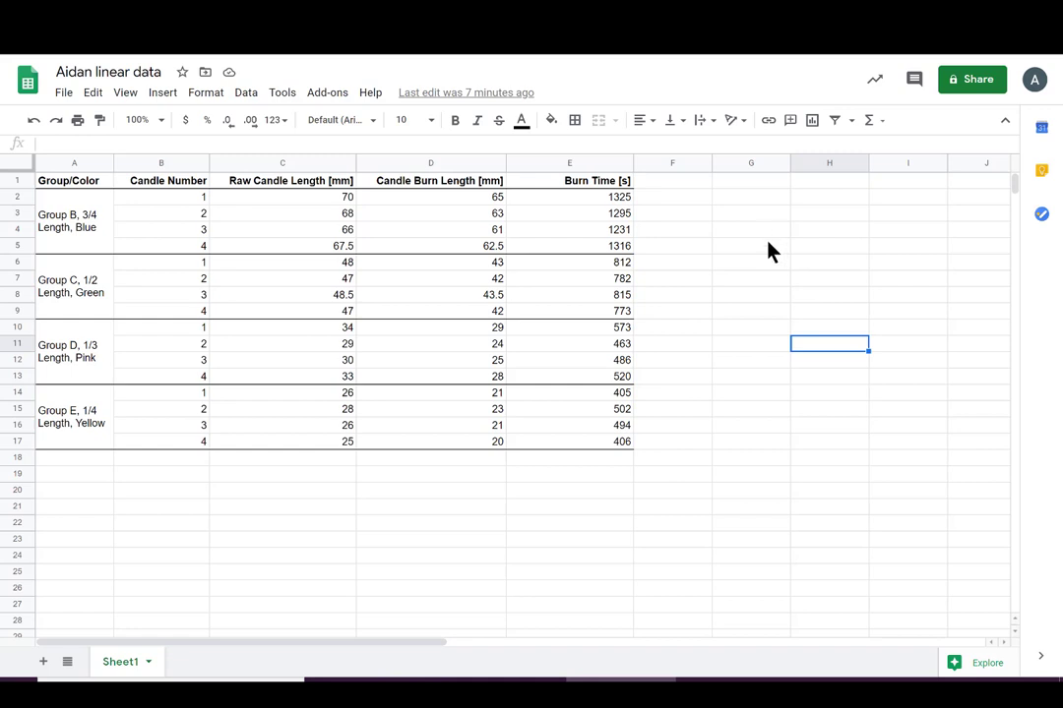
Examine the candle burn lengths and burn times recorded for the four Group B candles.
drag(480, 183, 477, 250)
click(479, 199)
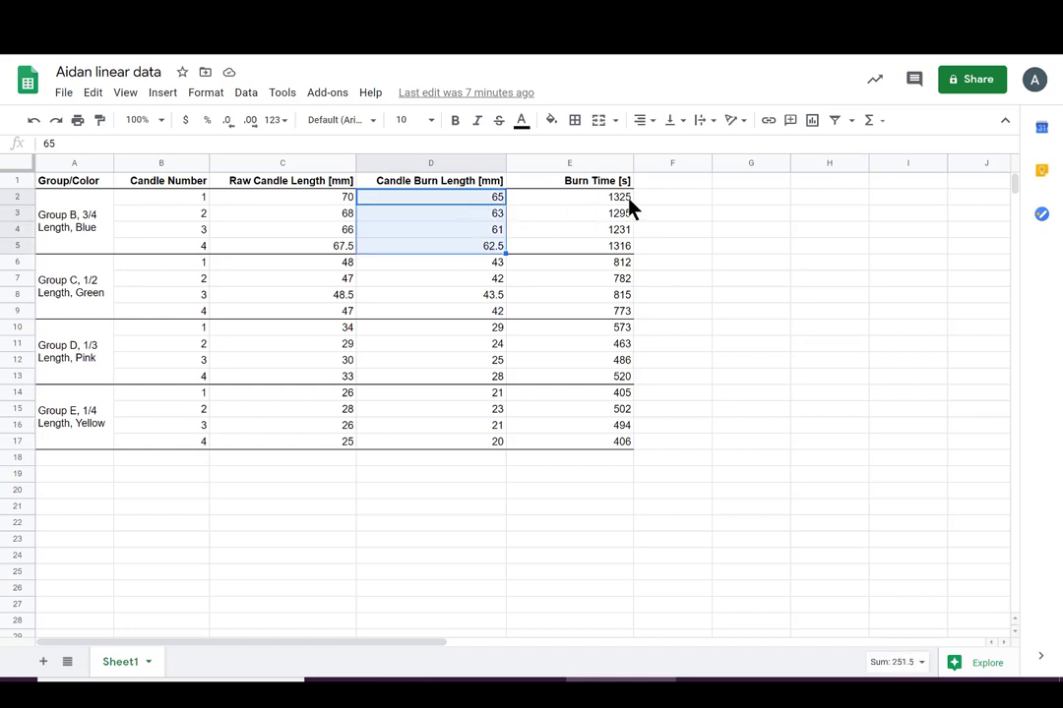
drag(629, 197, 604, 264)
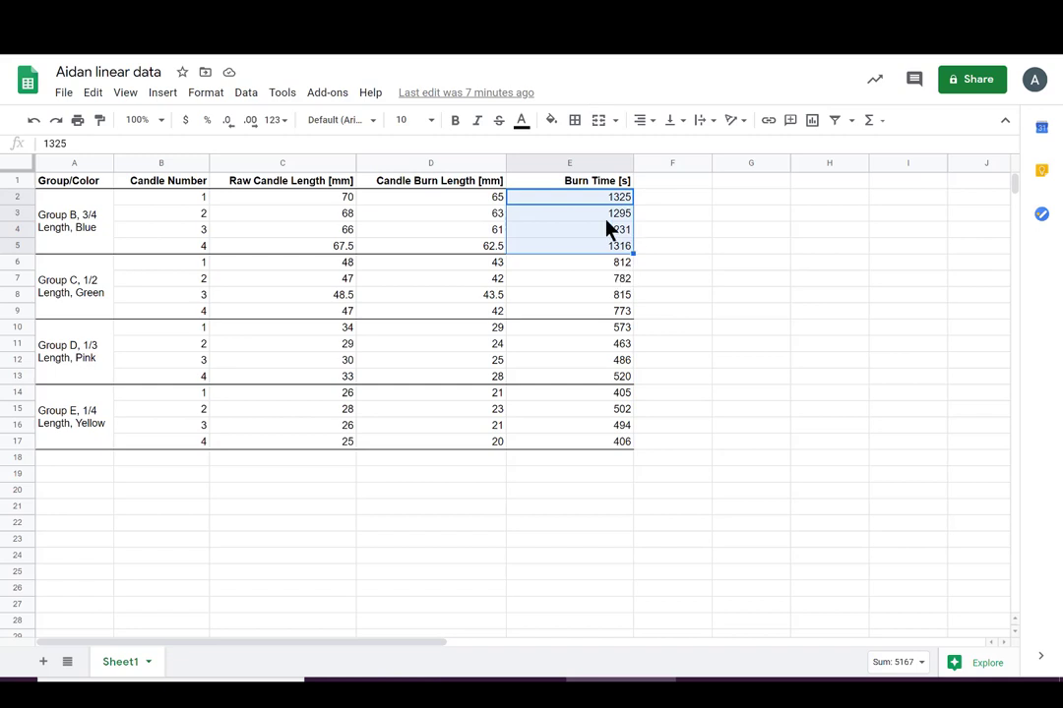
click(474, 215)
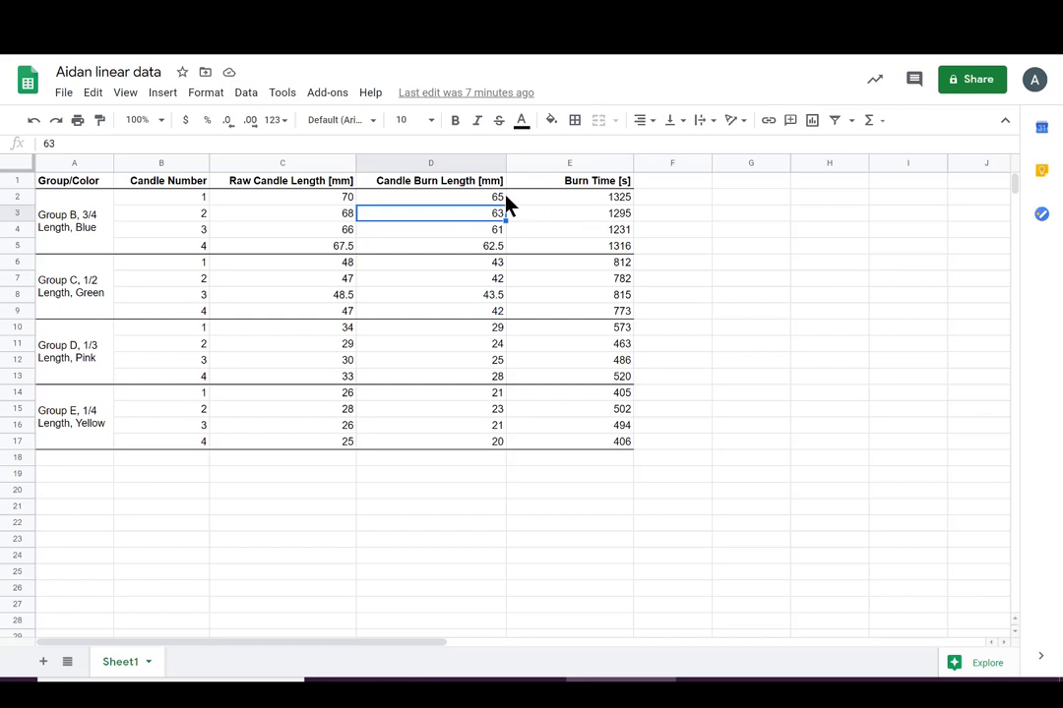
drag(496, 197, 494, 248)
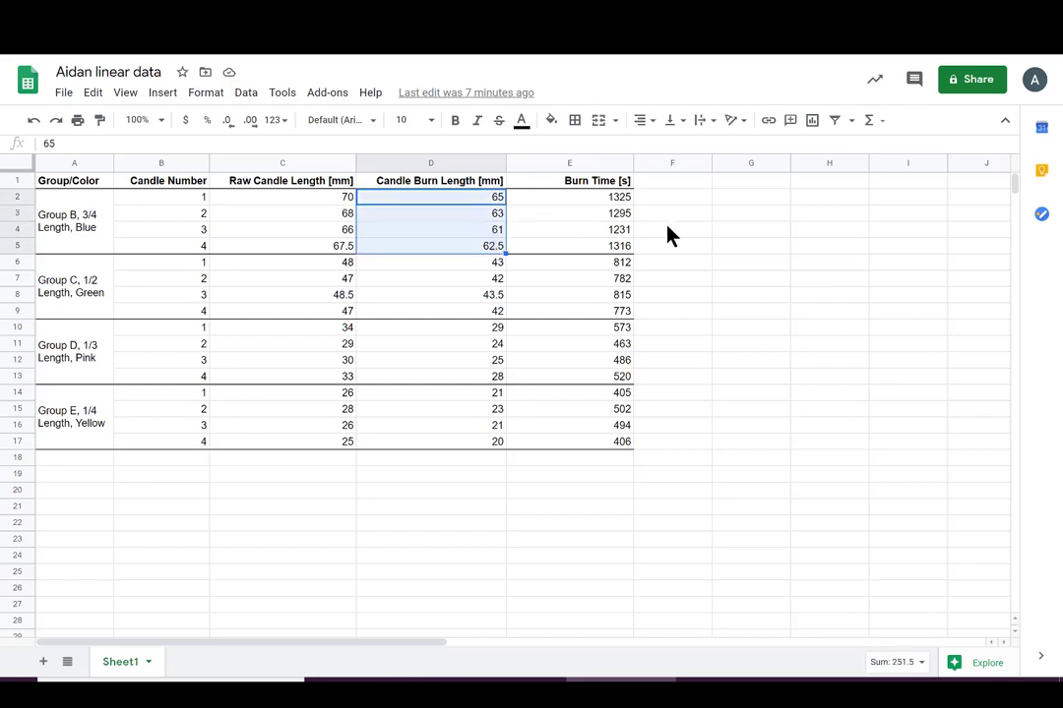
click(797, 235)
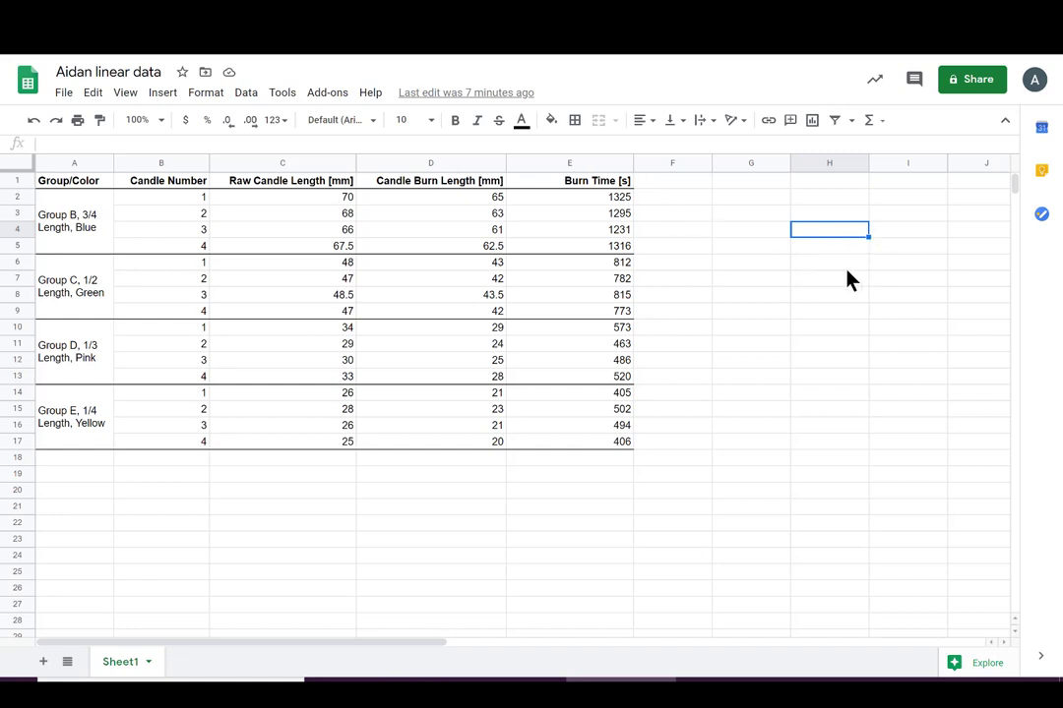
click(776, 264)
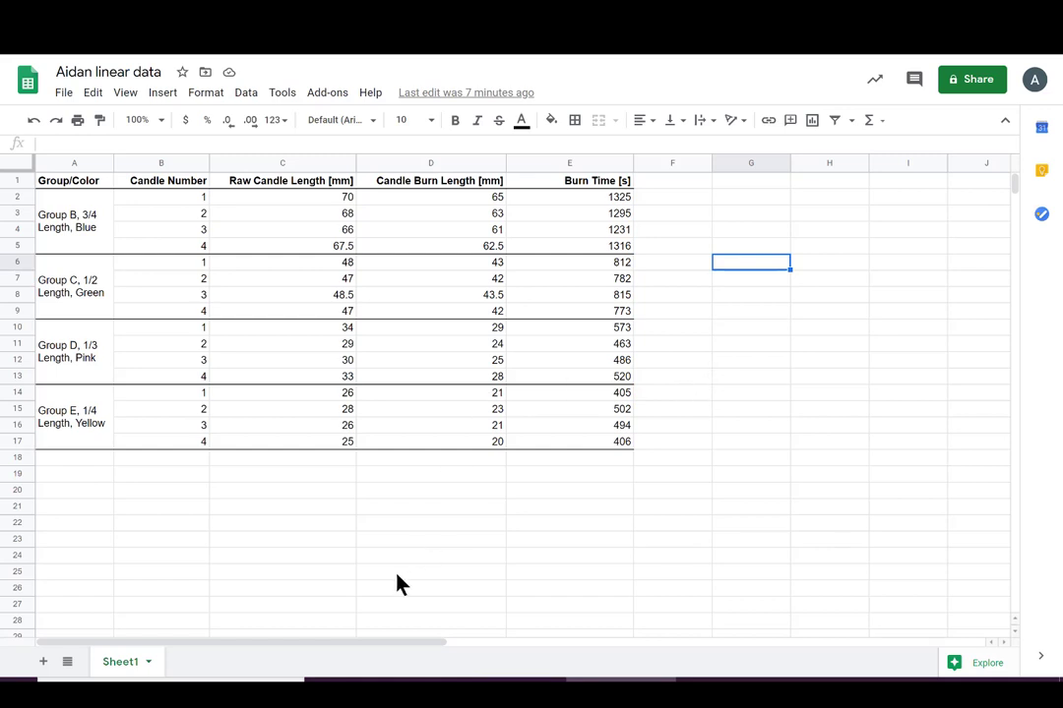
click(819, 379)
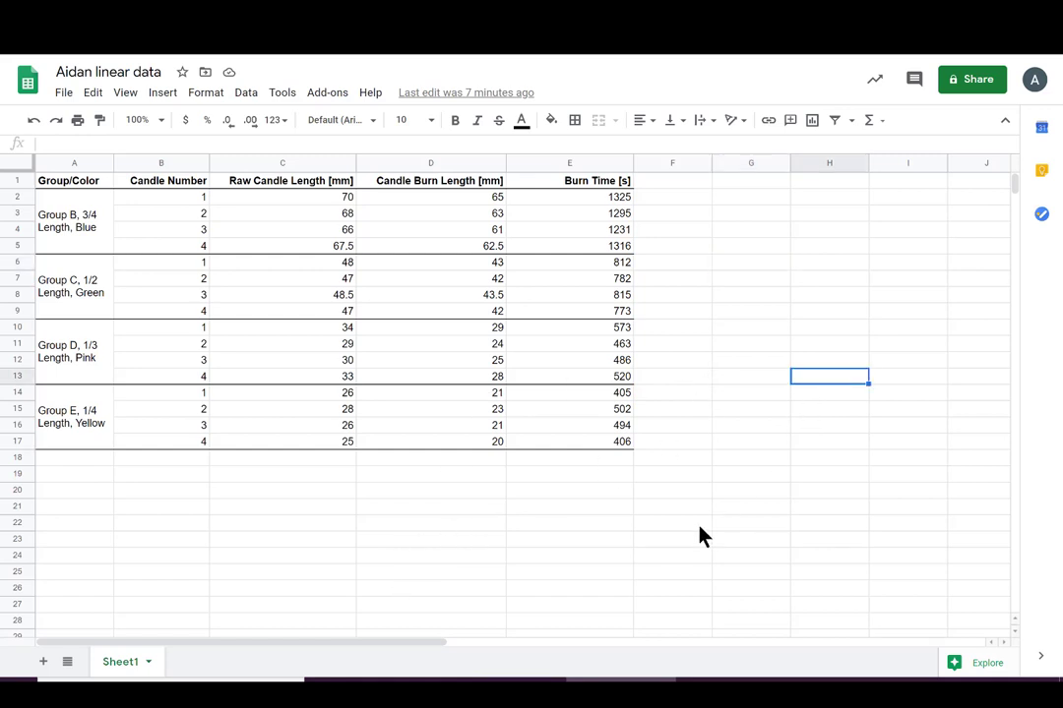
Add a second sheet to the spreadsheet and rename Sheet1 as "Raw Data".
click(41, 662)
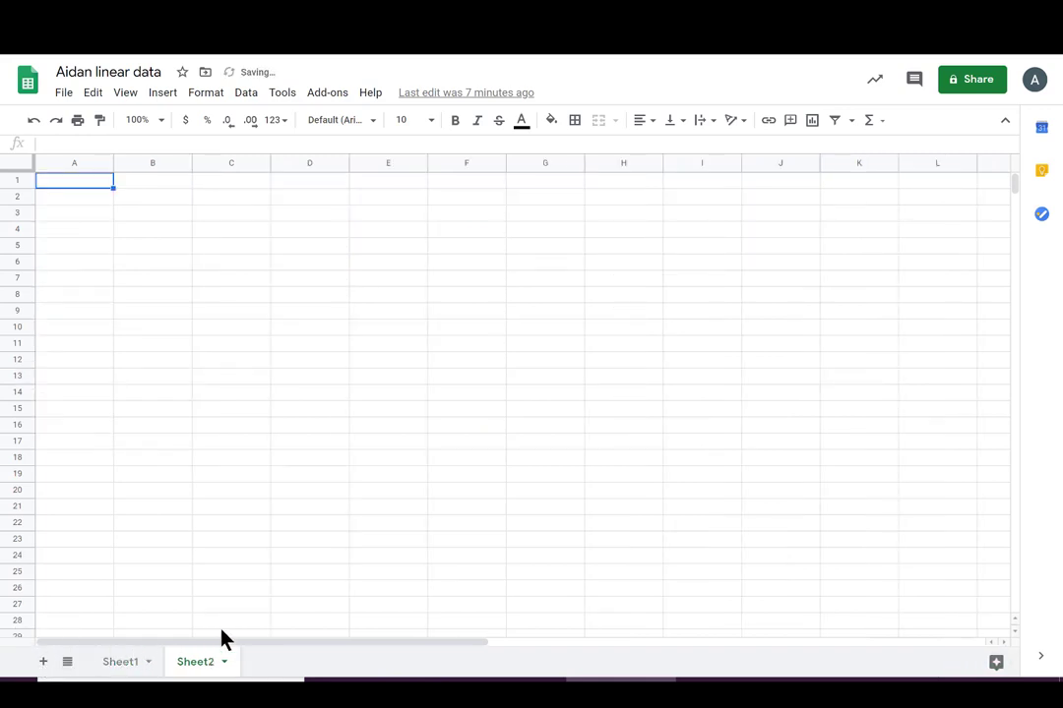
click(135, 669)
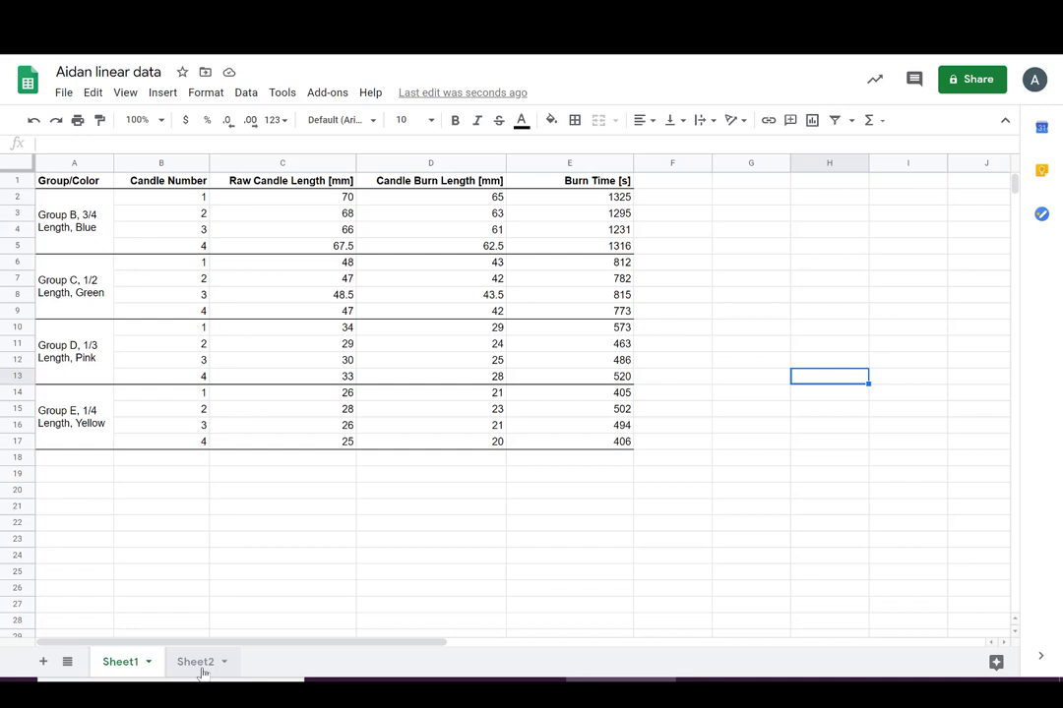
double_click(126, 666)
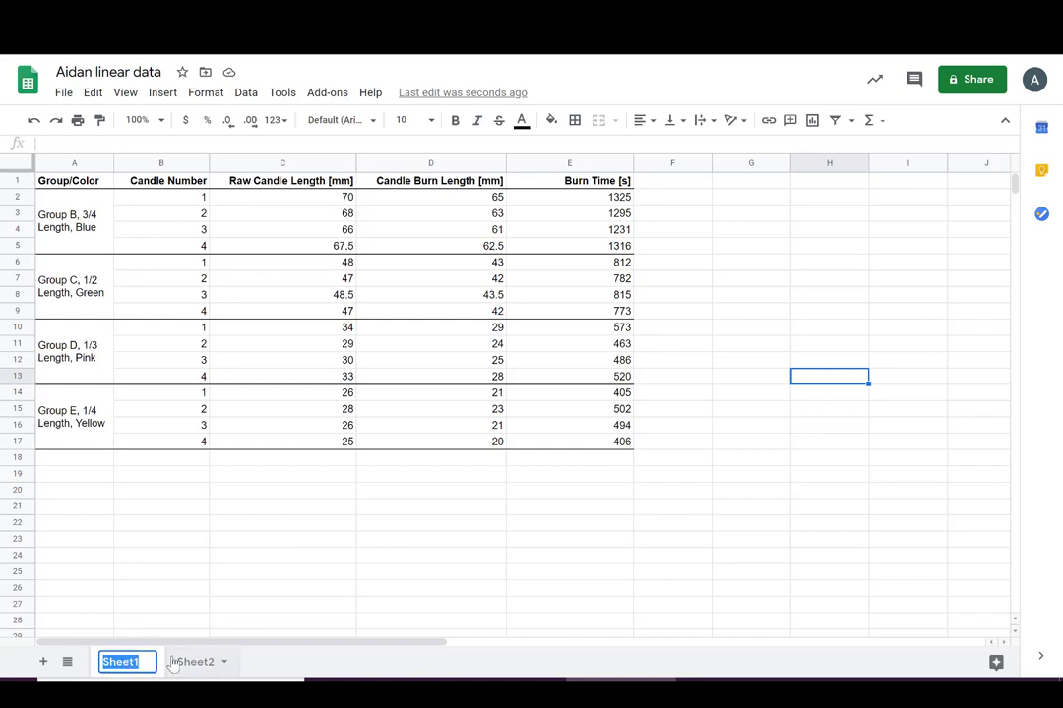
text(Raw )
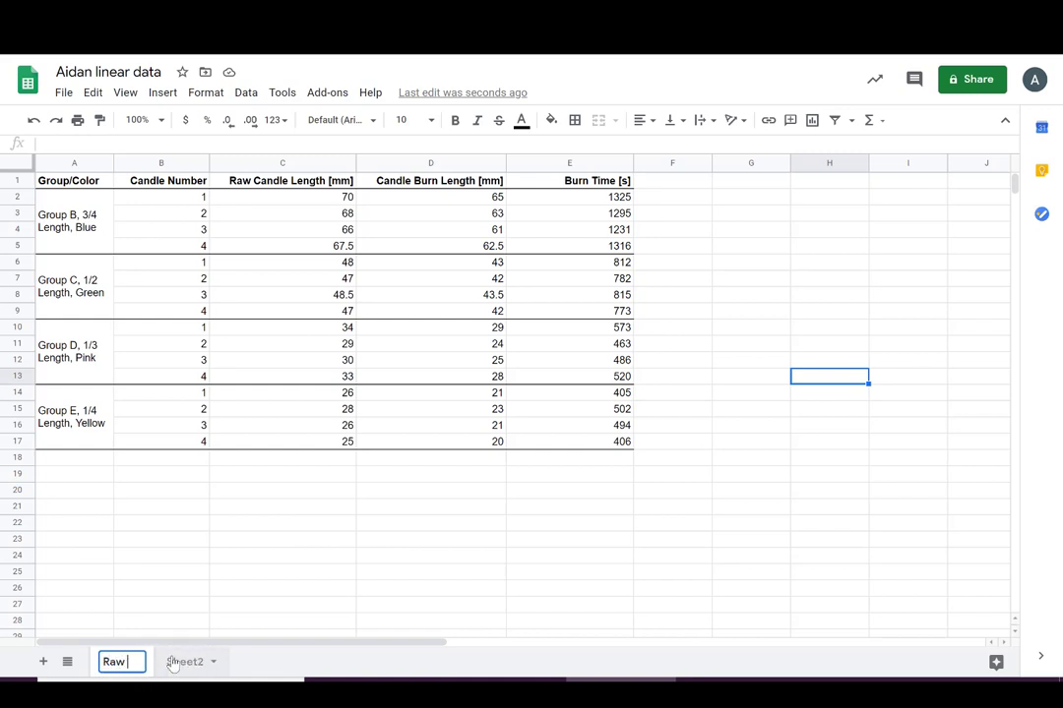
text(Data)
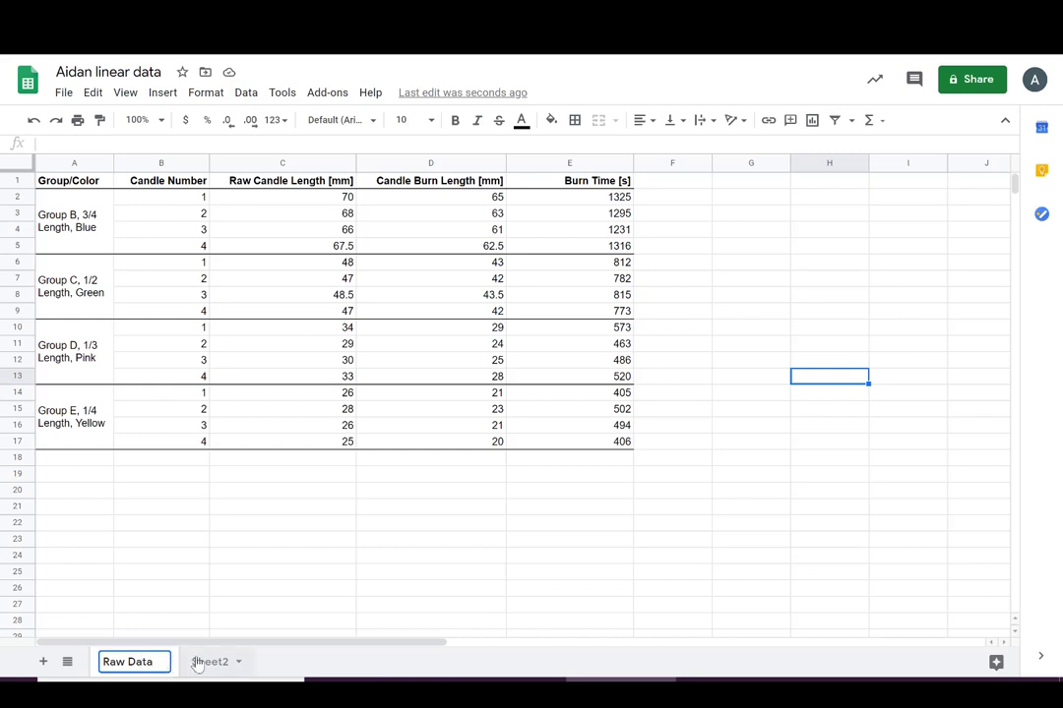
Rename the new Sheet2 as "Summary Data".
double_click(209, 664)
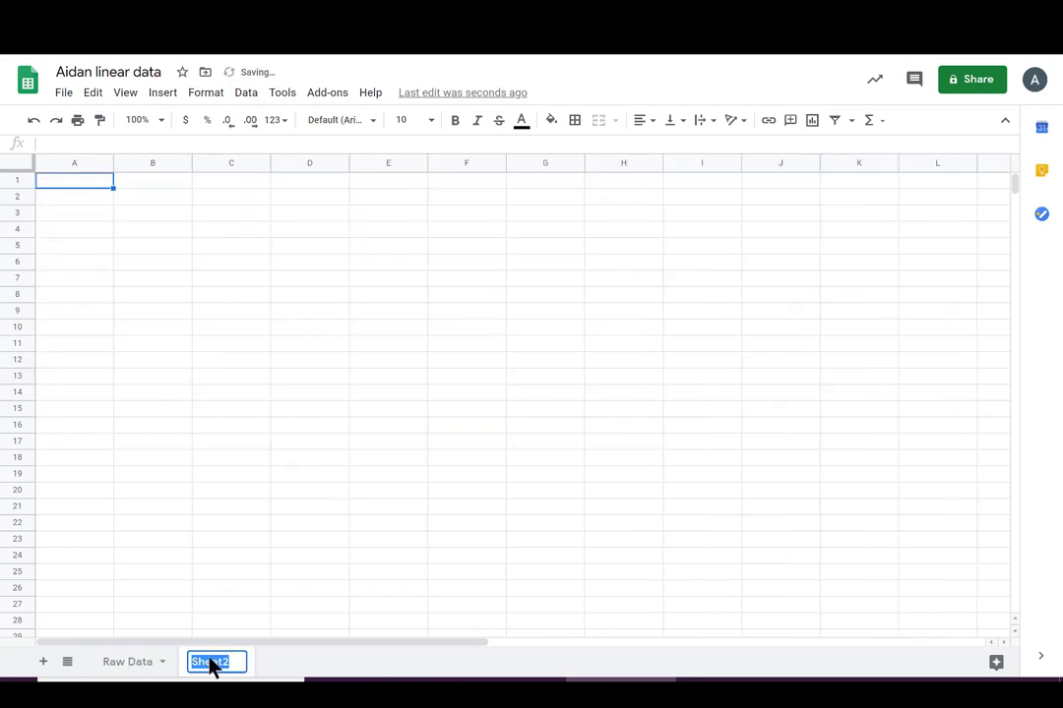
text(Su,m)
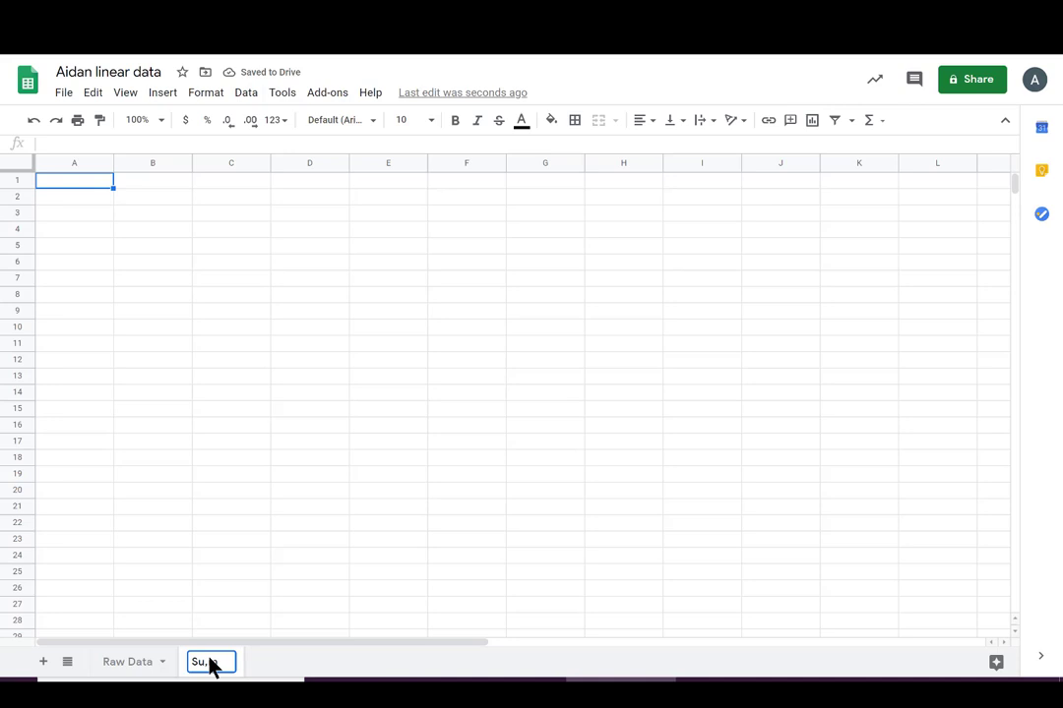
key(BackSpace)
key(BackSpace)
text(m)
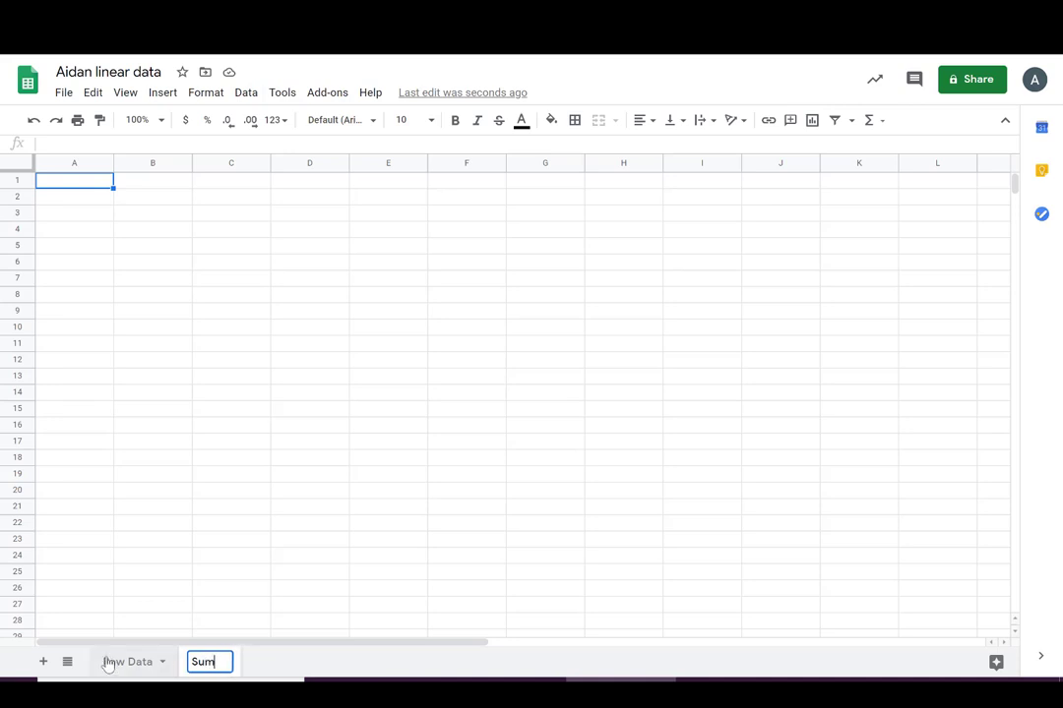
text(mary Data)
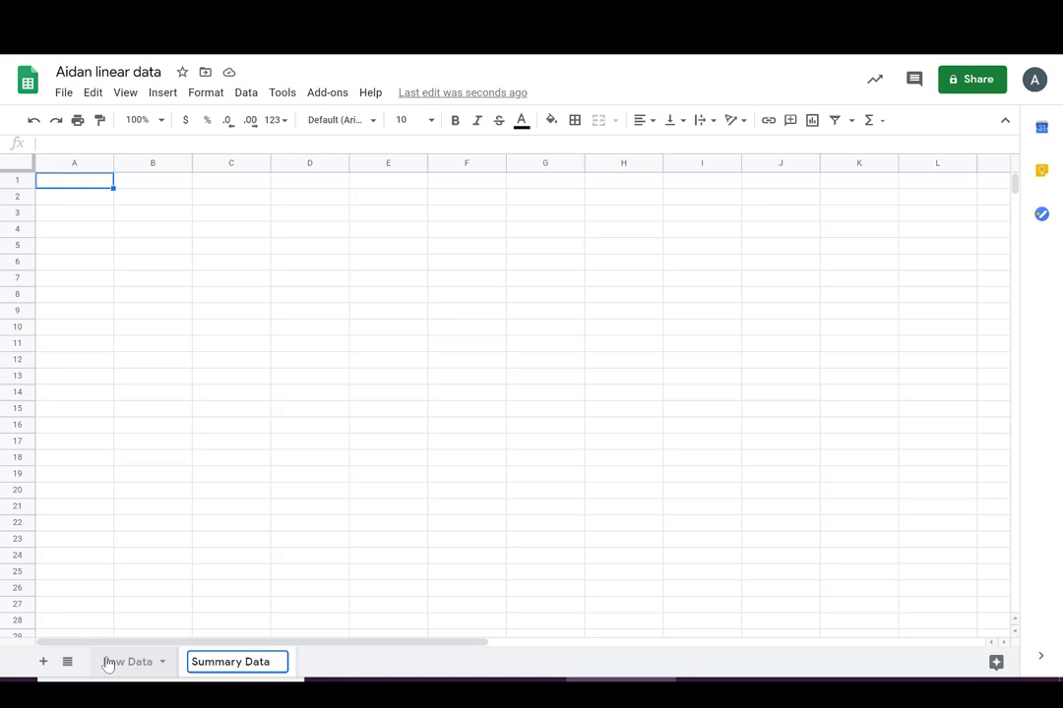
key(Return)
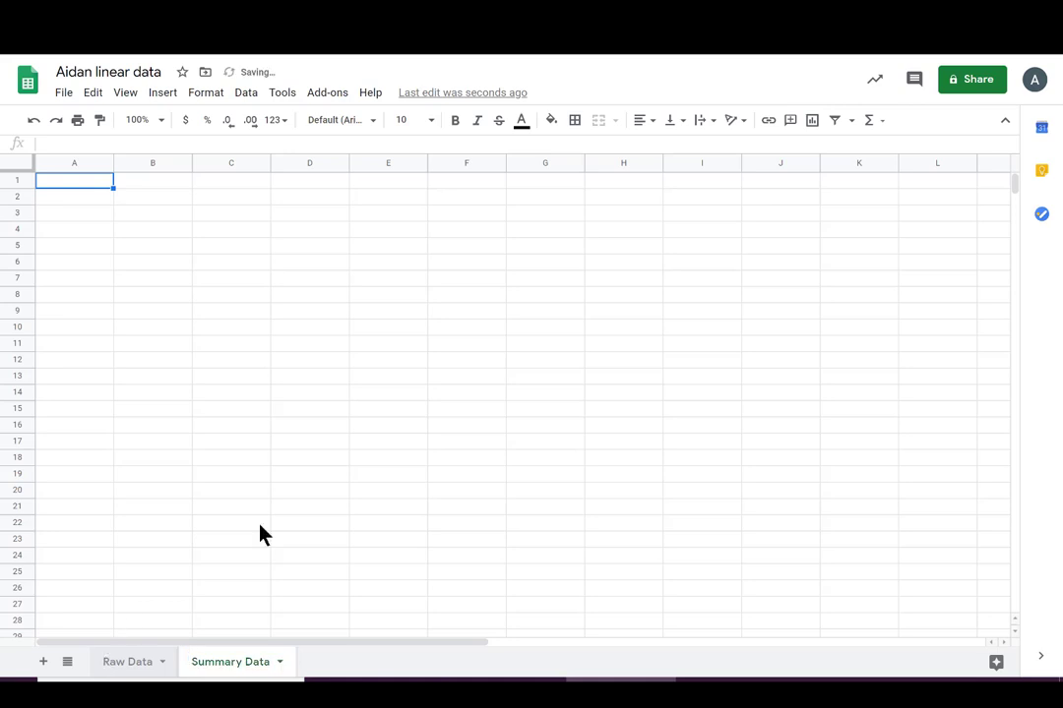
Enter the header "Group" in cell A2 of the Summary Data sheet.
click(128, 662)
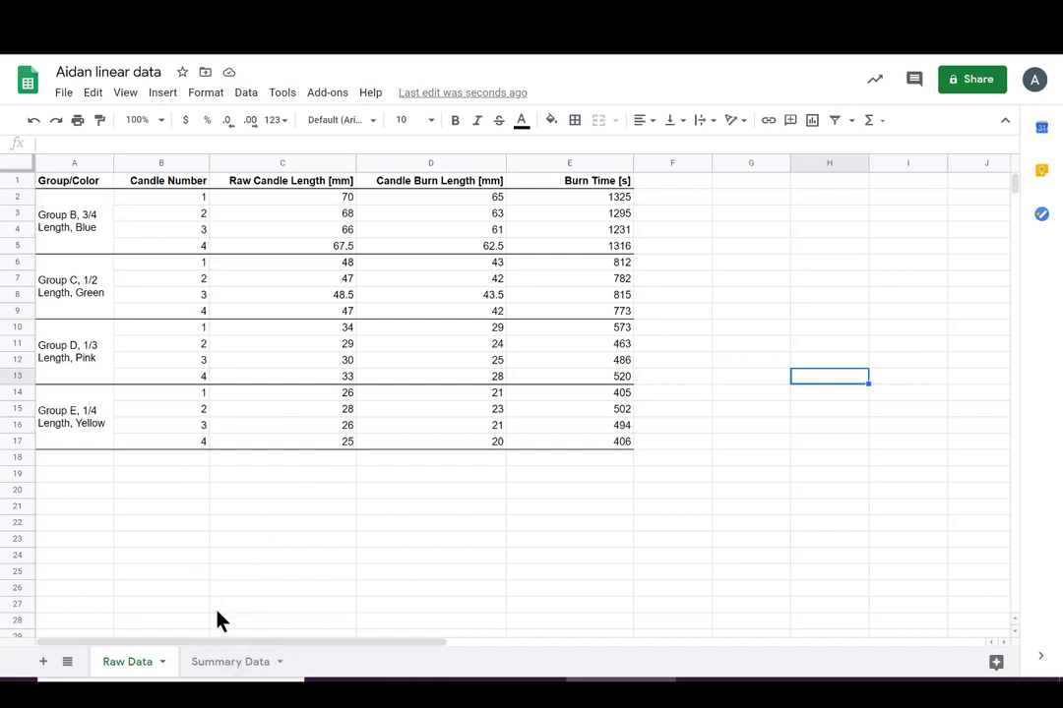
click(230, 662)
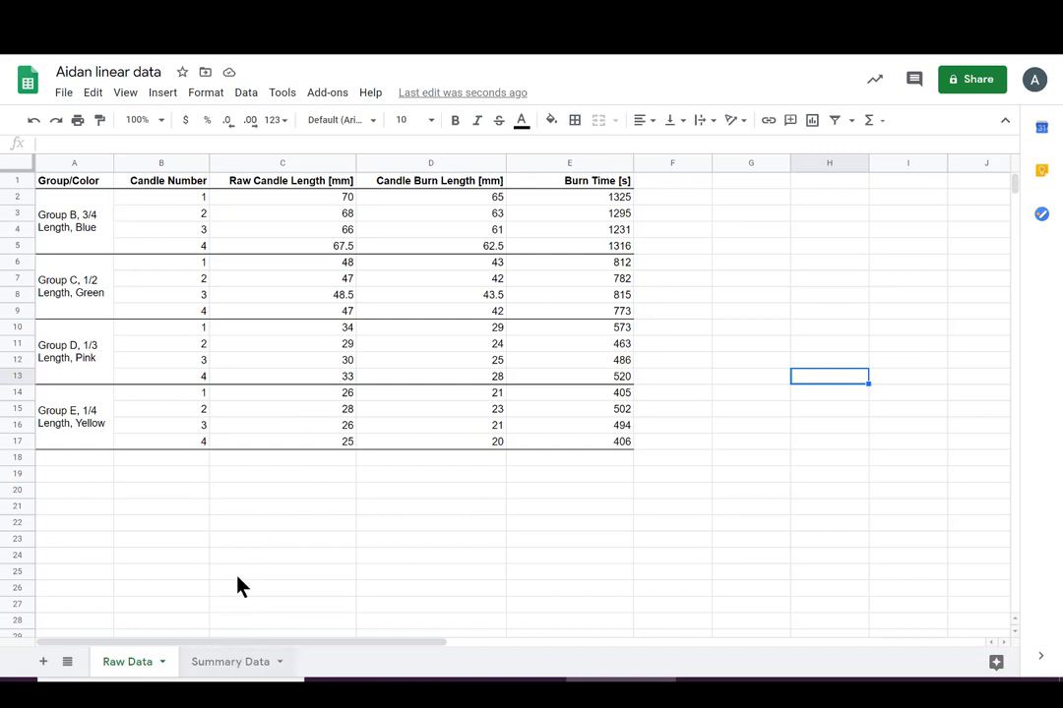
click(56, 198)
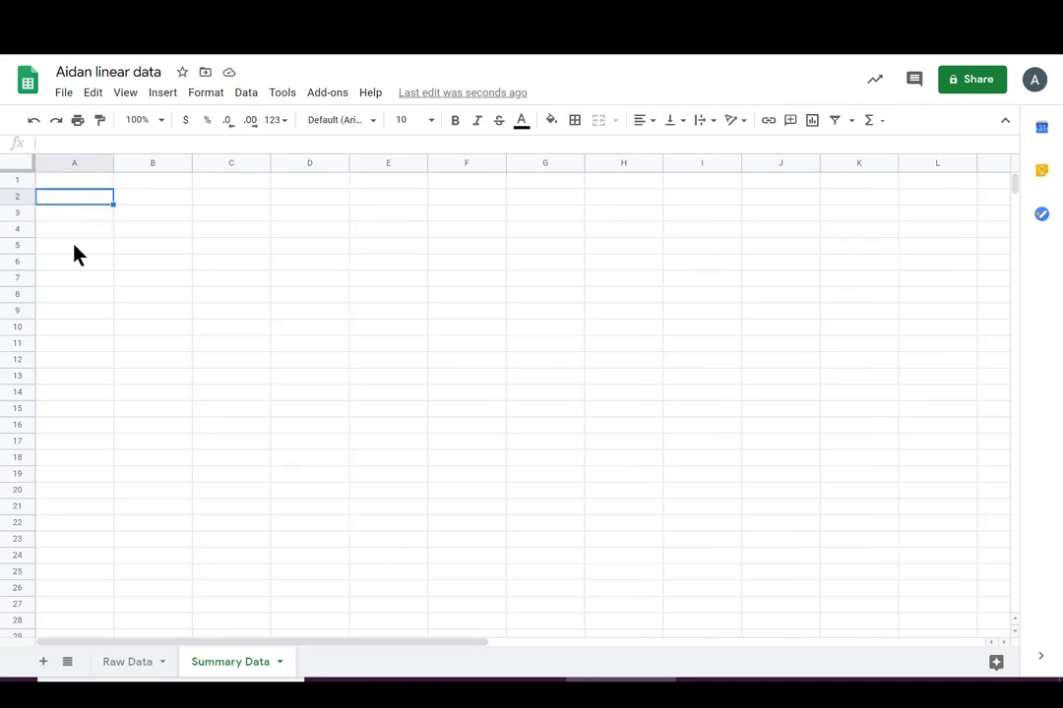
text(Group)
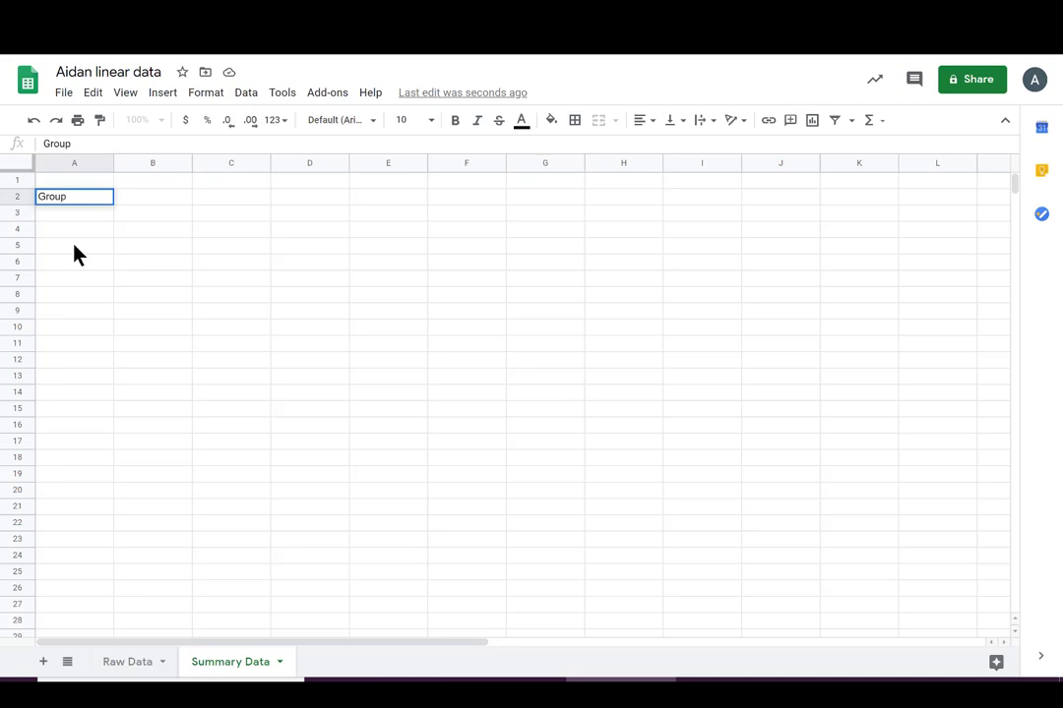
key(Return)
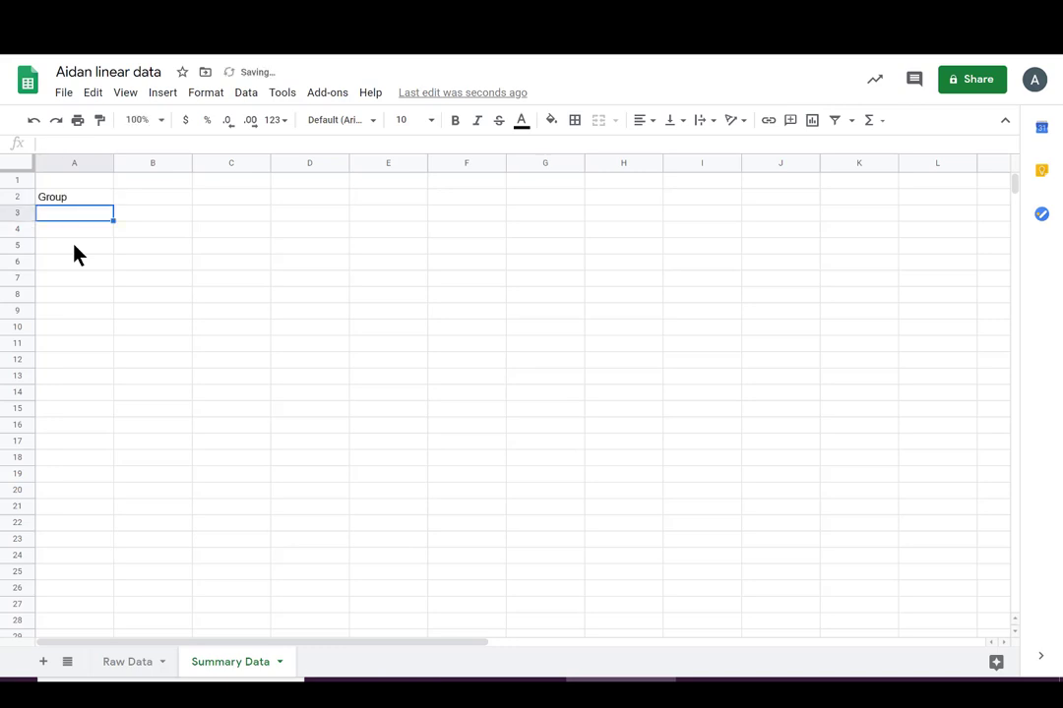
Copy the label text "Group B, 3/4 Length, Blue" from Raw Data into cell A3 of Summary Data.
click(126, 663)
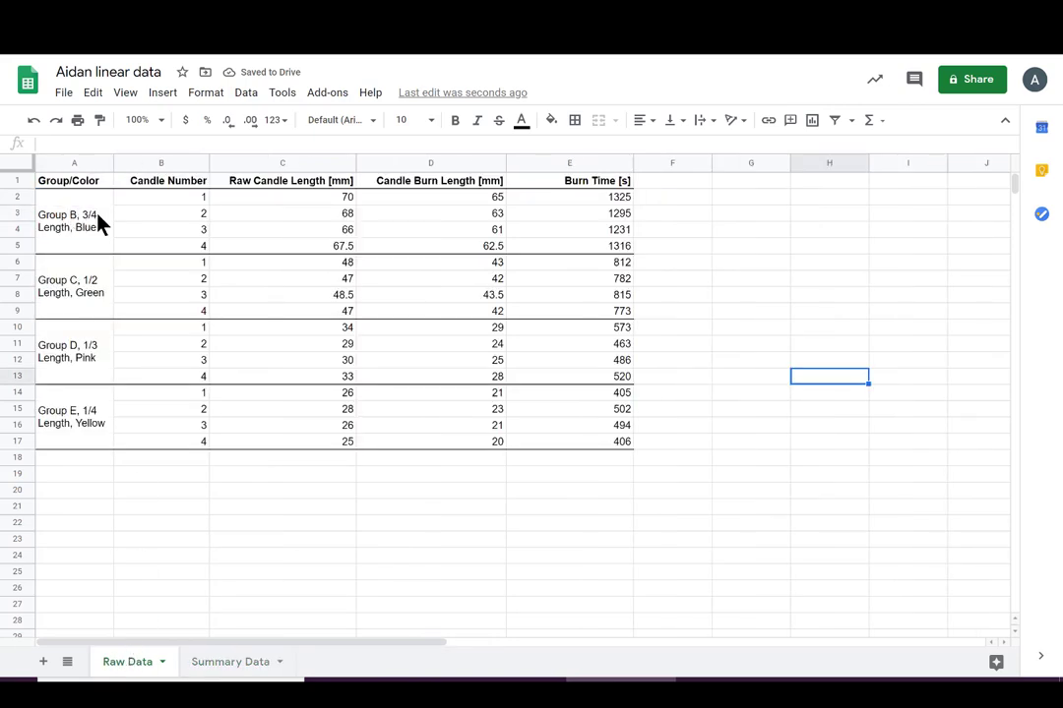
click(67, 214)
triple_click(96, 140)
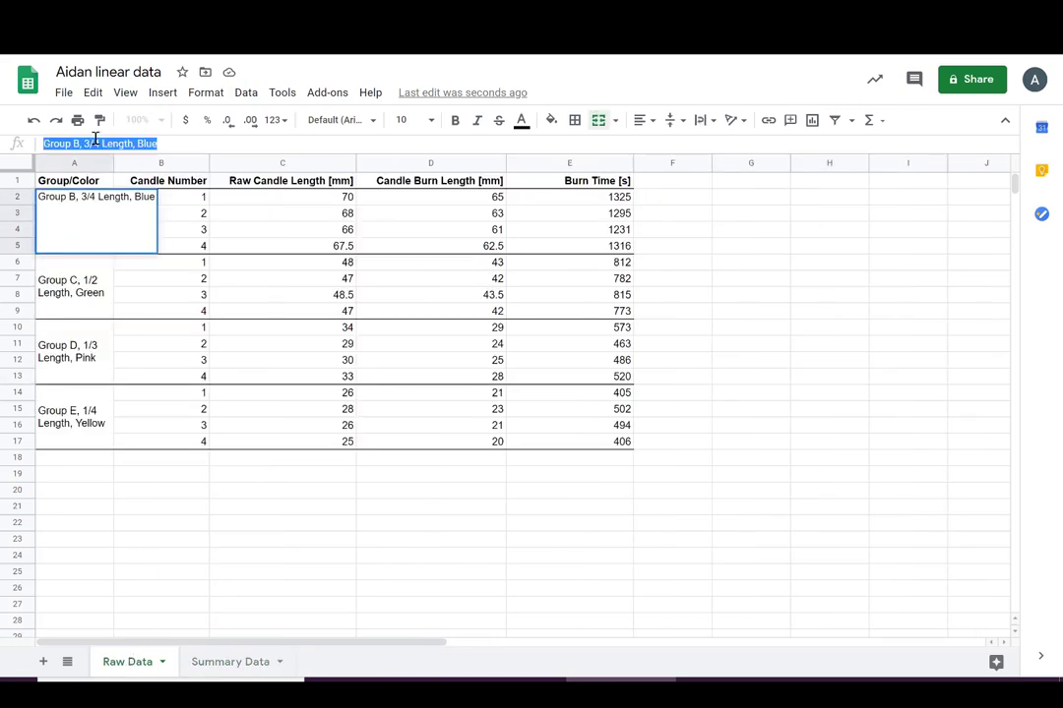
right_click(96, 140)
click(190, 197)
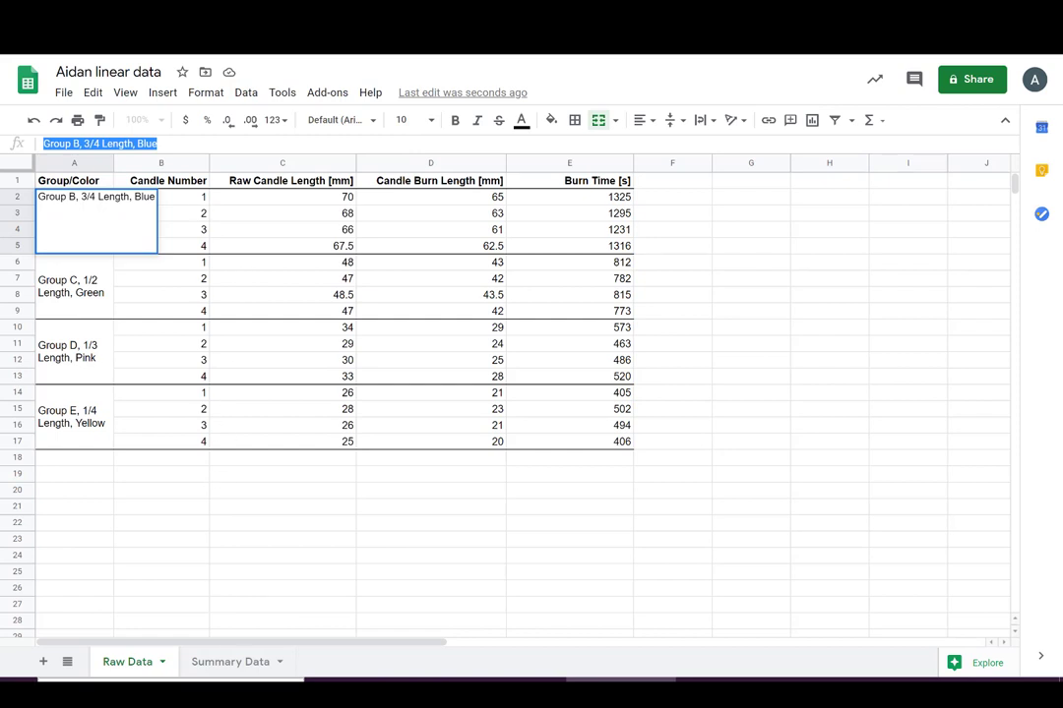
click(230, 663)
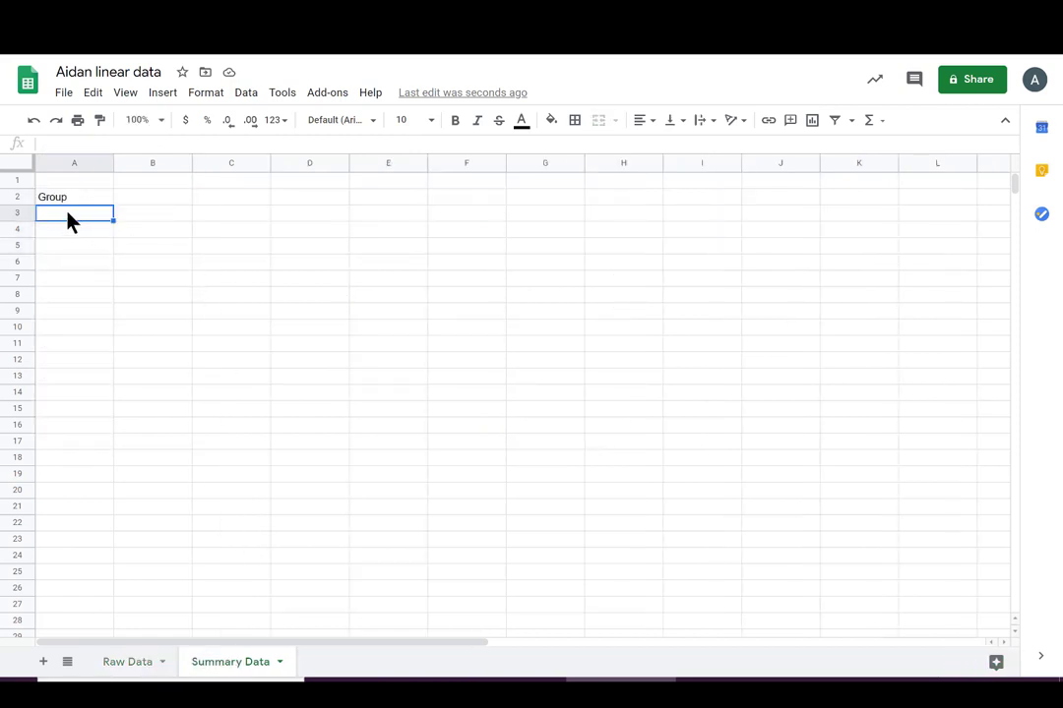
key(ctrl+v)
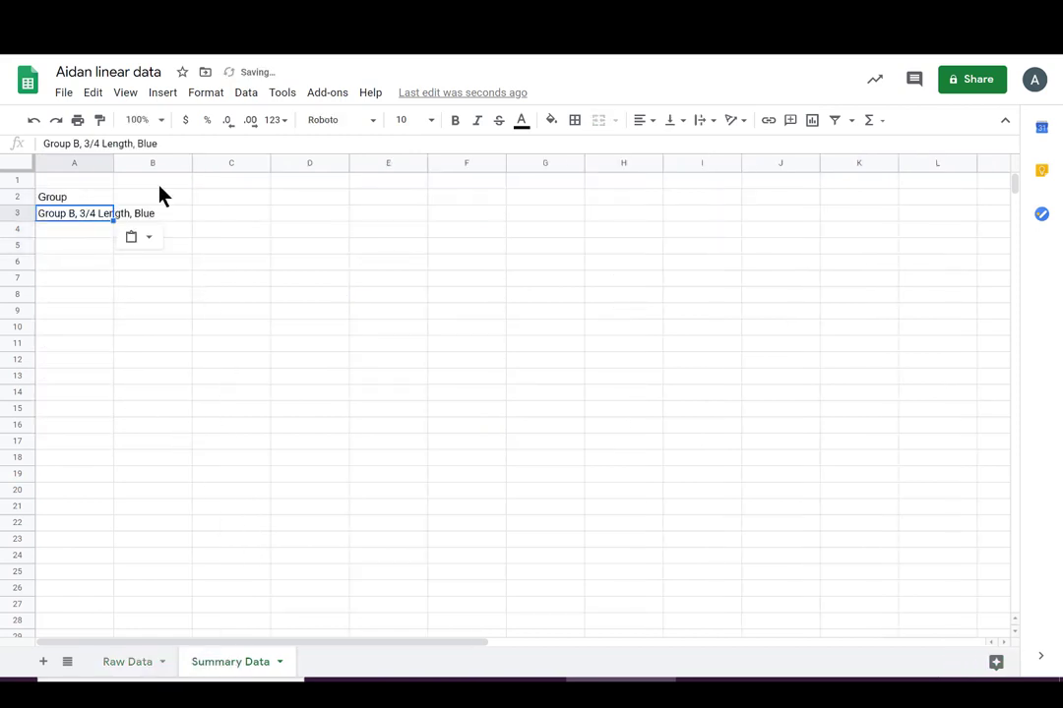
Copy the label text "Group C, 1/2 Length, Green" from Raw Data into cell A4 of Summary Data and widen column A to fit the labels.
click(128, 662)
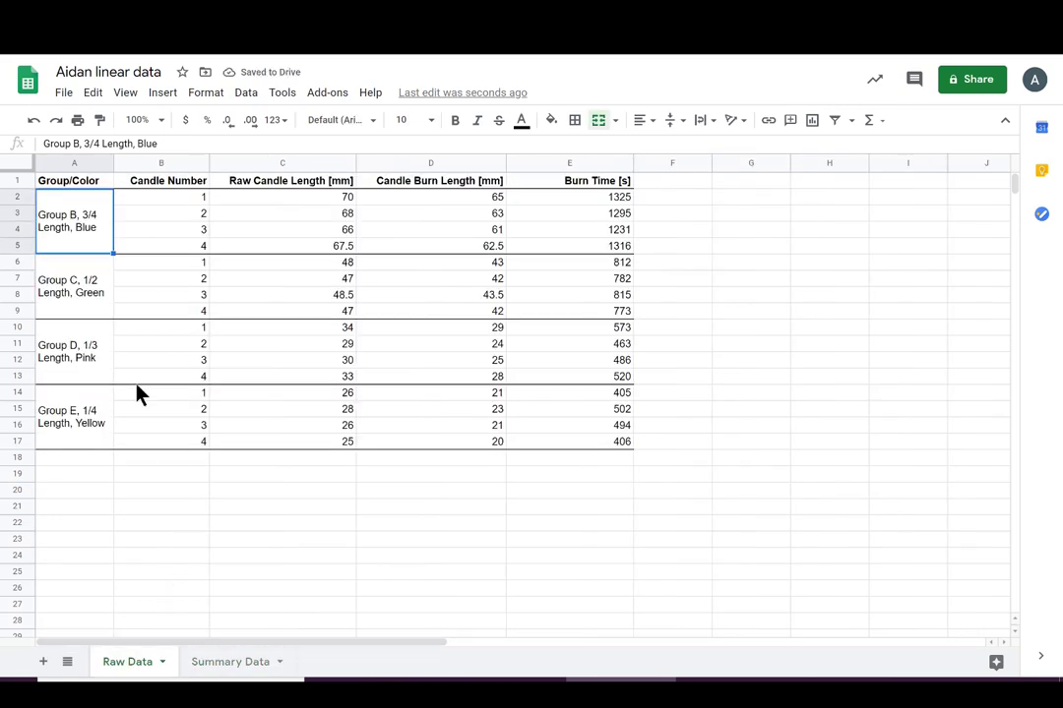
click(69, 284)
right_click(69, 284)
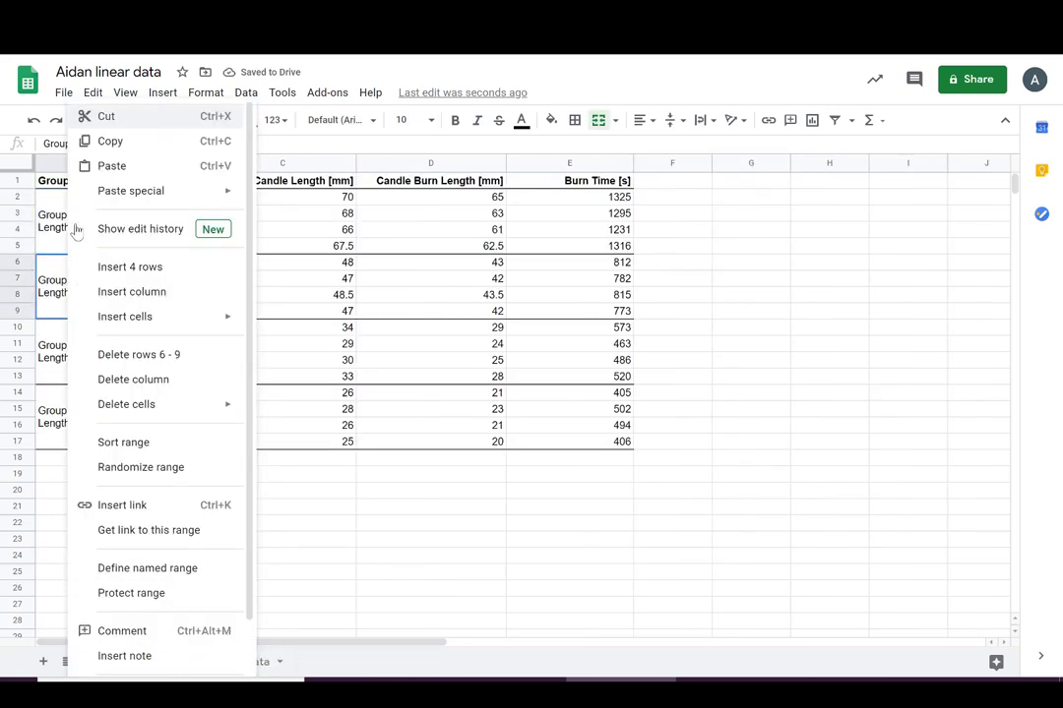
click(145, 141)
triple_click(144, 142)
right_click(145, 142)
click(180, 190)
click(230, 662)
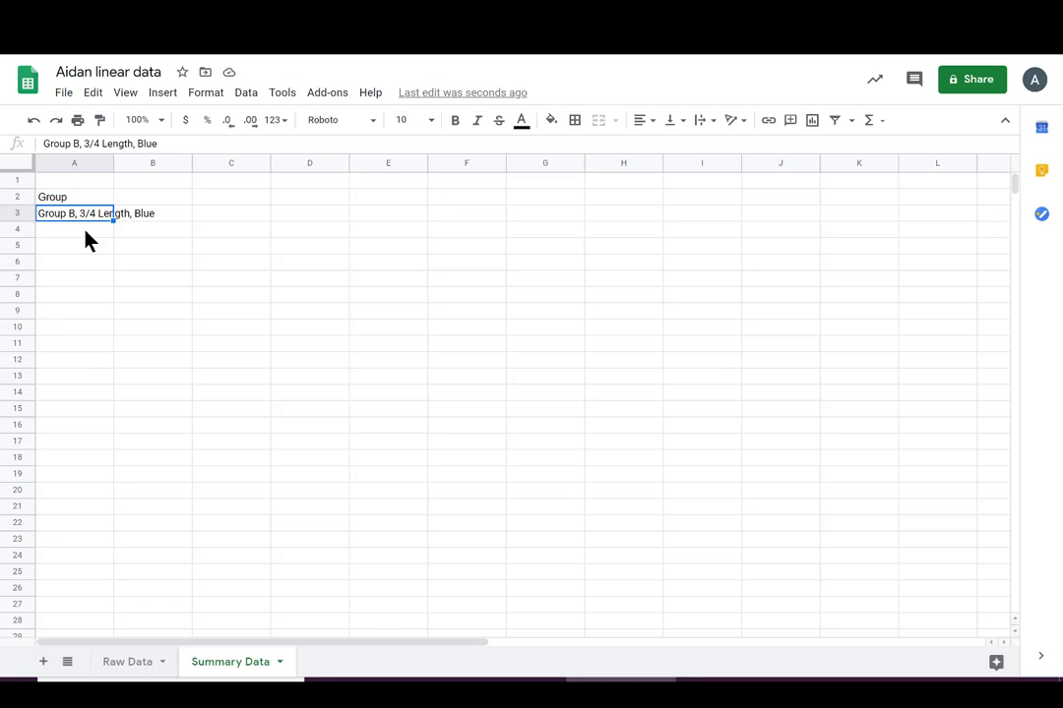
right_click(84, 231)
click(155, 180)
drag(85, 162, 179, 162)
Copy the label text "Group D, 1/3 Length, Pink" from Raw Data into cell A5 of Summary Data.
click(128, 662)
click(95, 349)
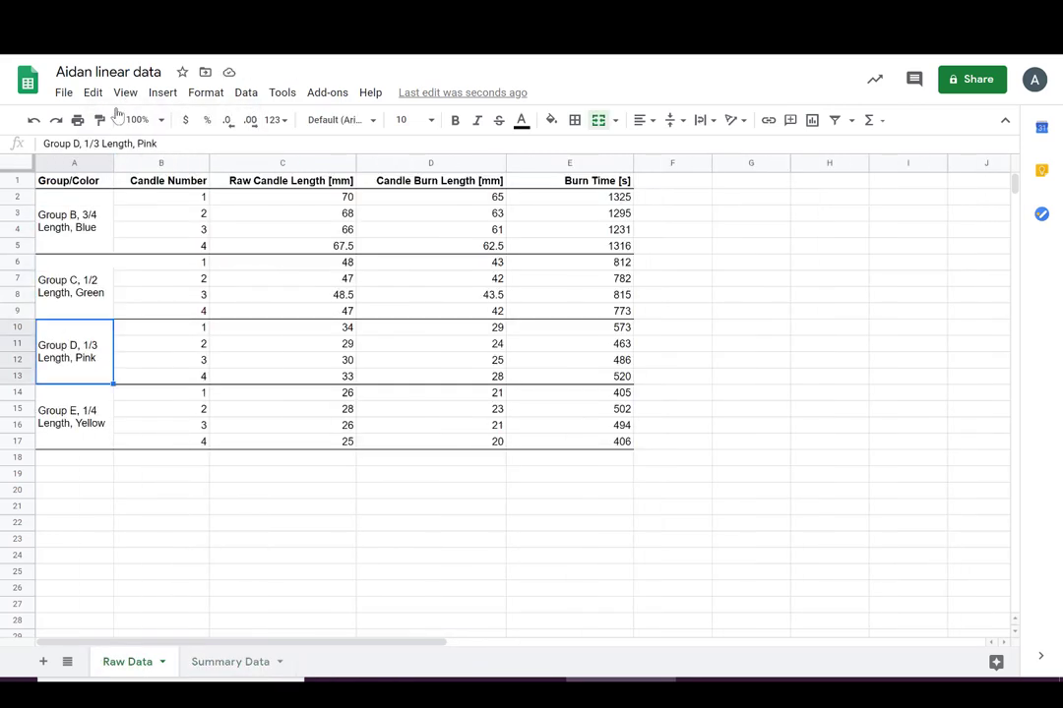
triple_click(148, 144)
right_click(147, 144)
click(212, 200)
click(230, 662)
click(107, 246)
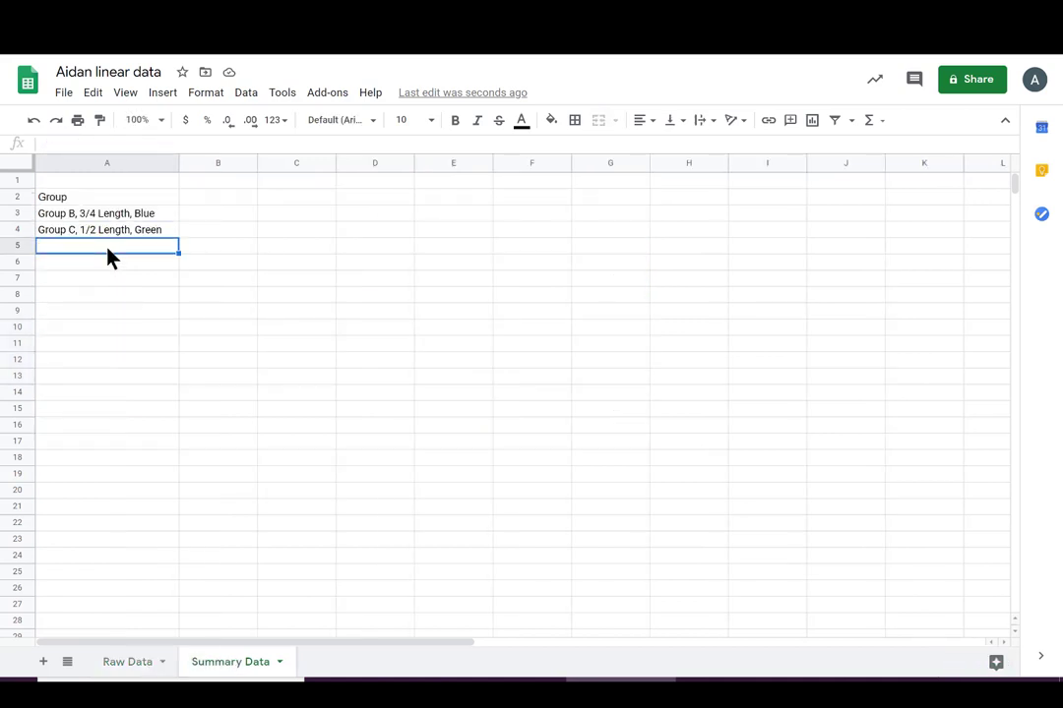
right_click(130, 248)
click(172, 271)
key(Return)
Copy the label text "Group E, 1/4 Length, Yellow" from Raw Data into cell A6 of Summary Data.
click(113, 664)
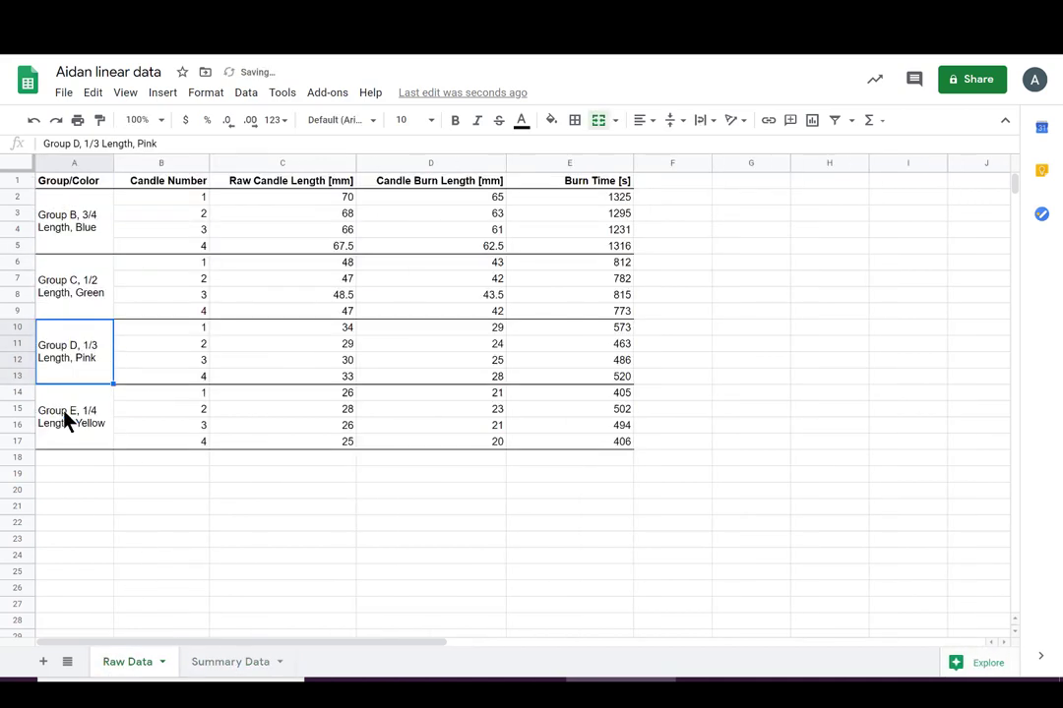
click(66, 418)
triple_click(148, 143)
right_click(148, 144)
click(212, 200)
click(230, 662)
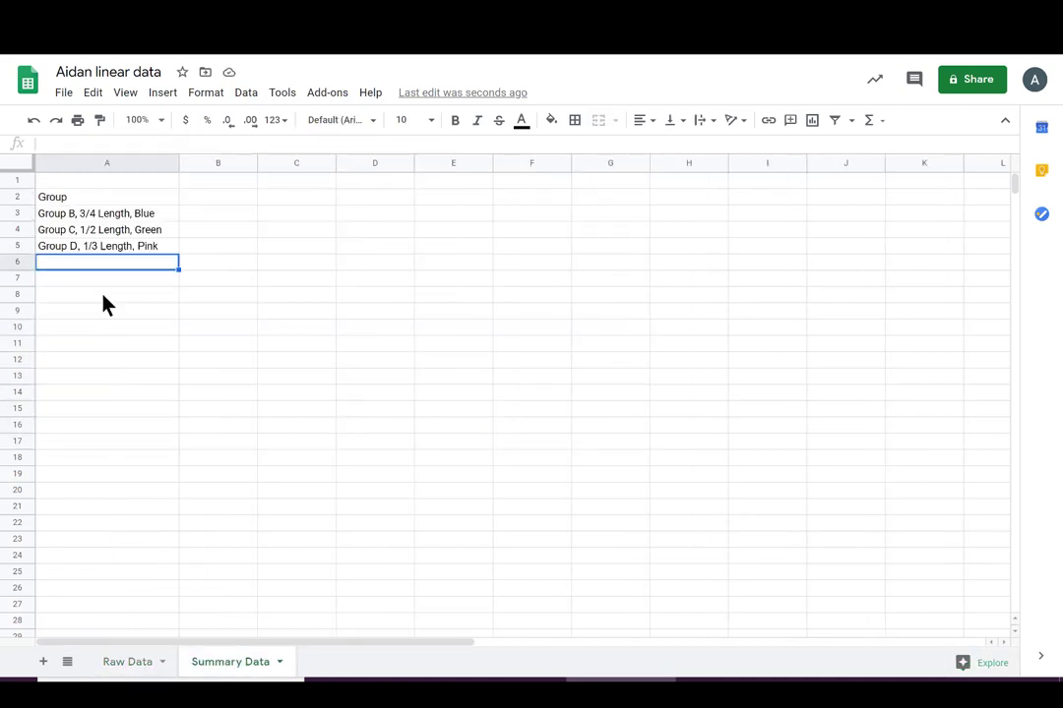
right_click(126, 144)
click(215, 261)
key(Return)
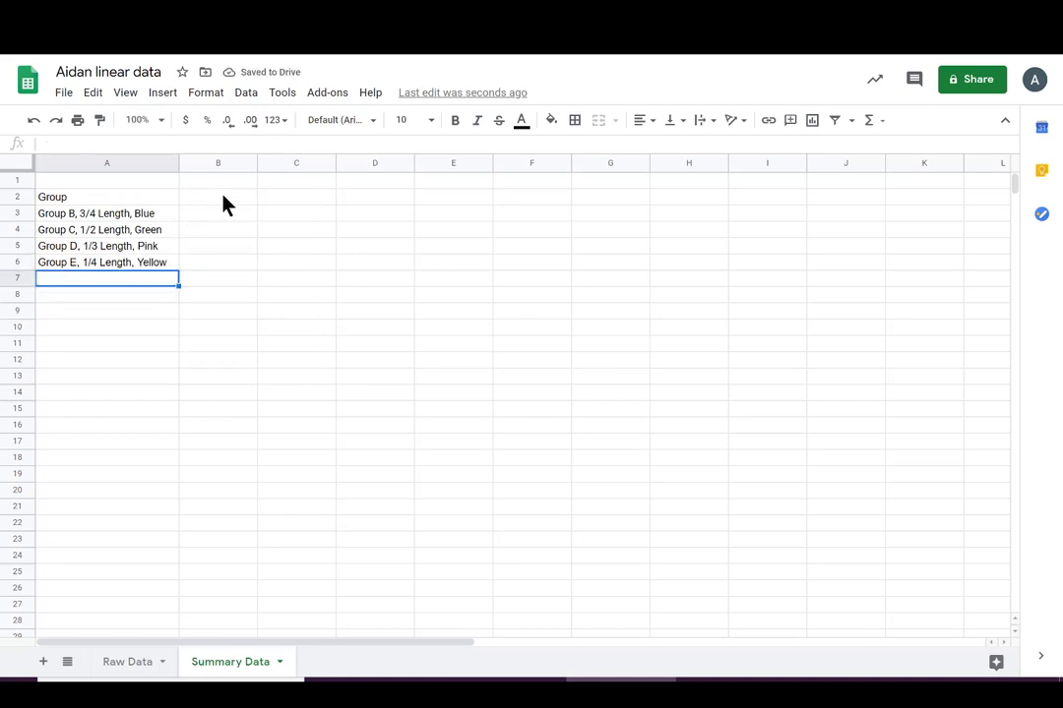
click(223, 197)
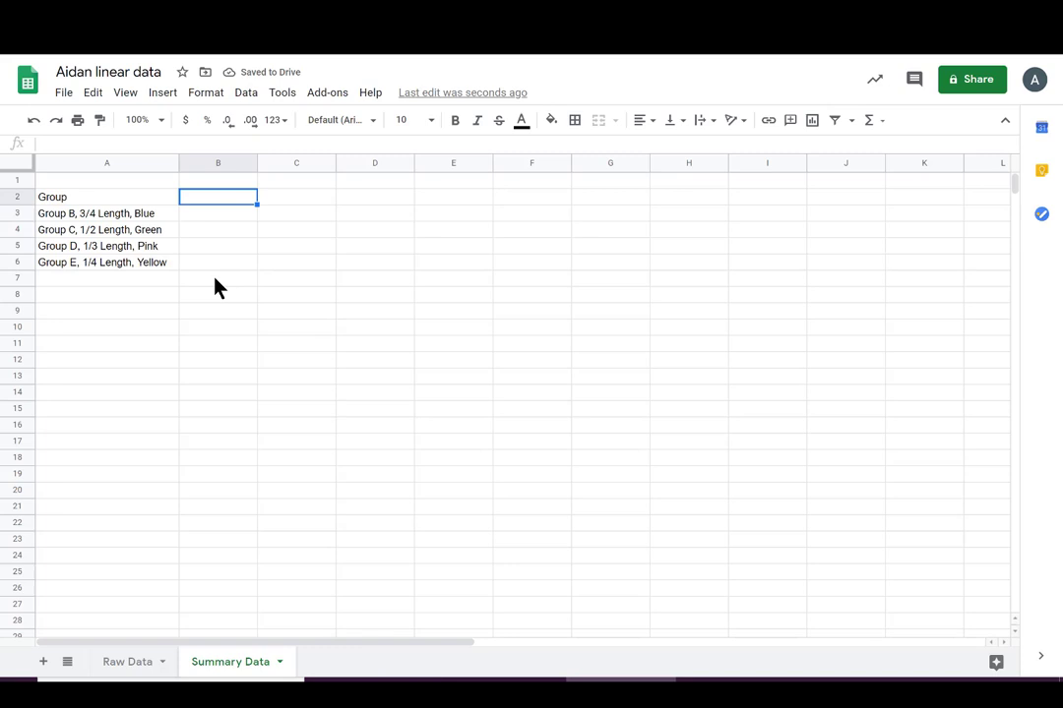
click(304, 200)
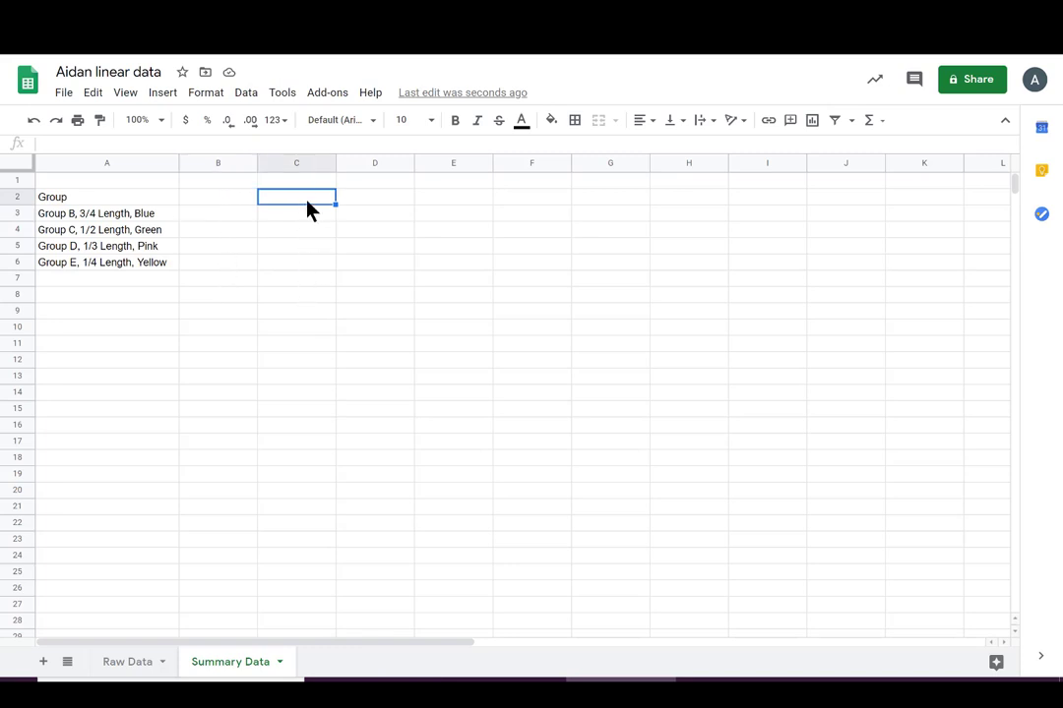
click(372, 216)
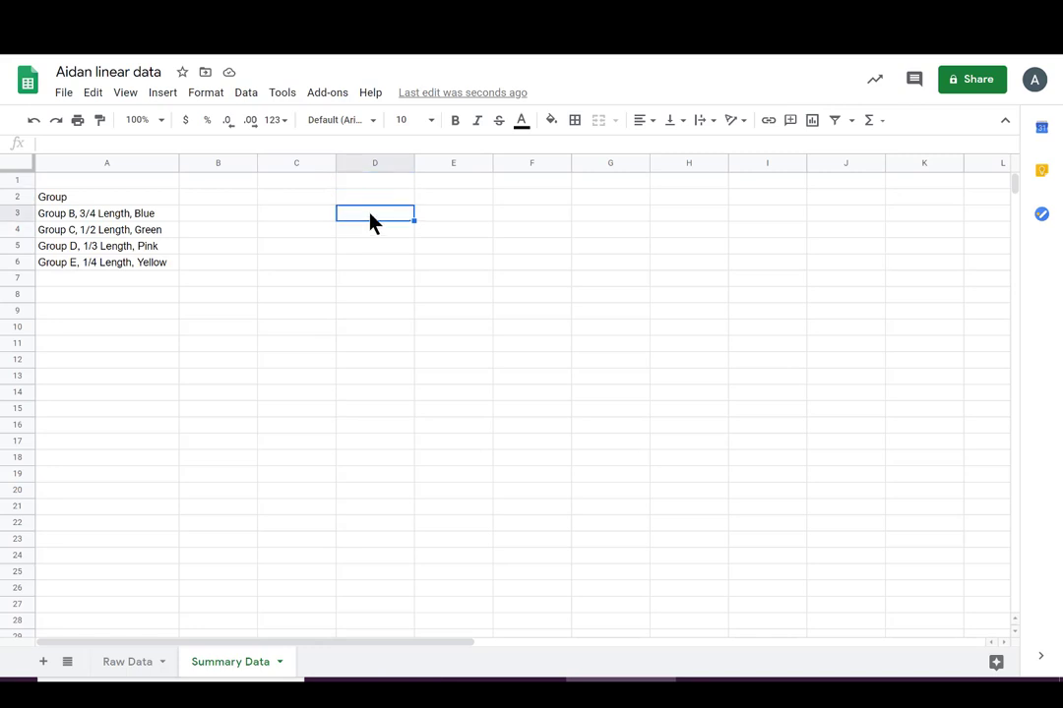
click(442, 200)
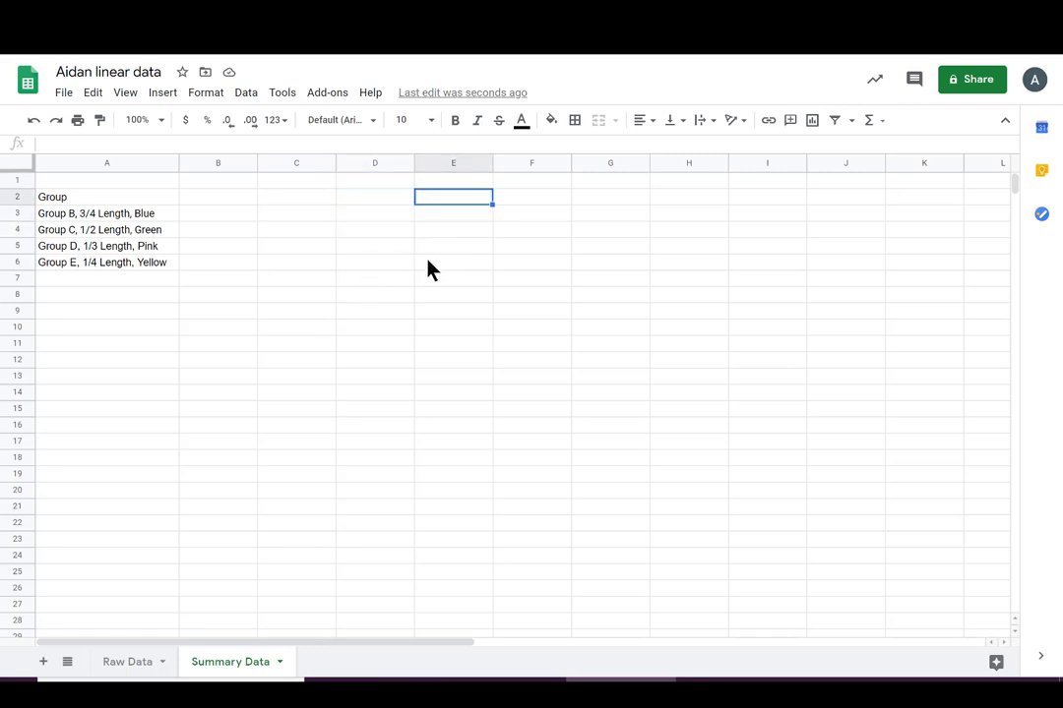
click(236, 183)
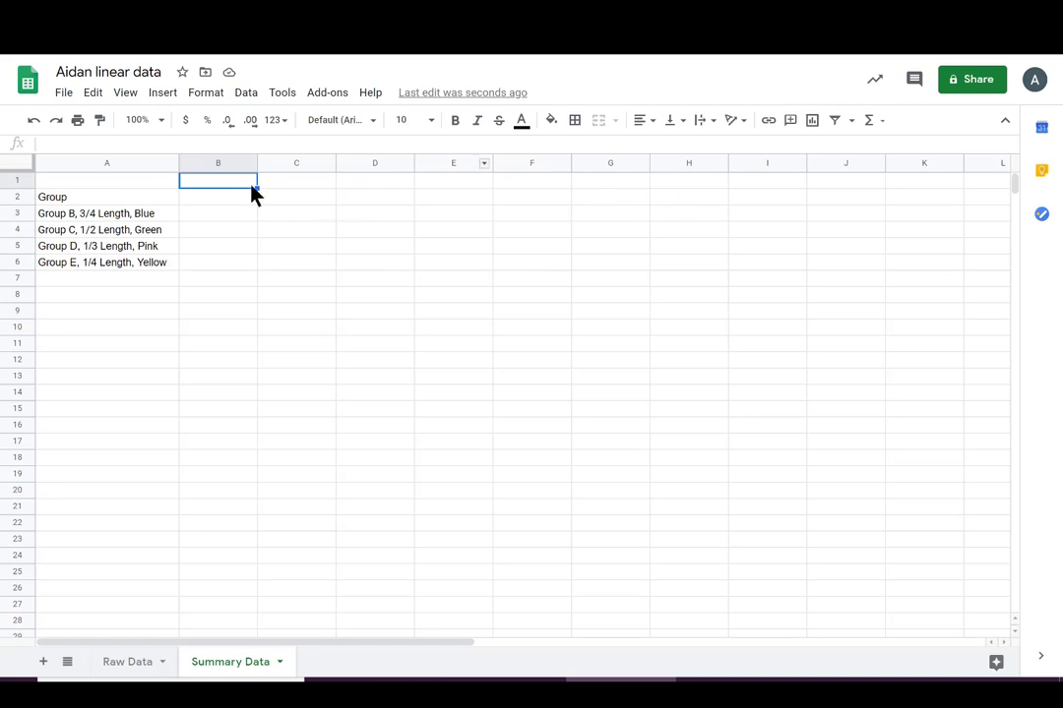
click(291, 184)
click(370, 182)
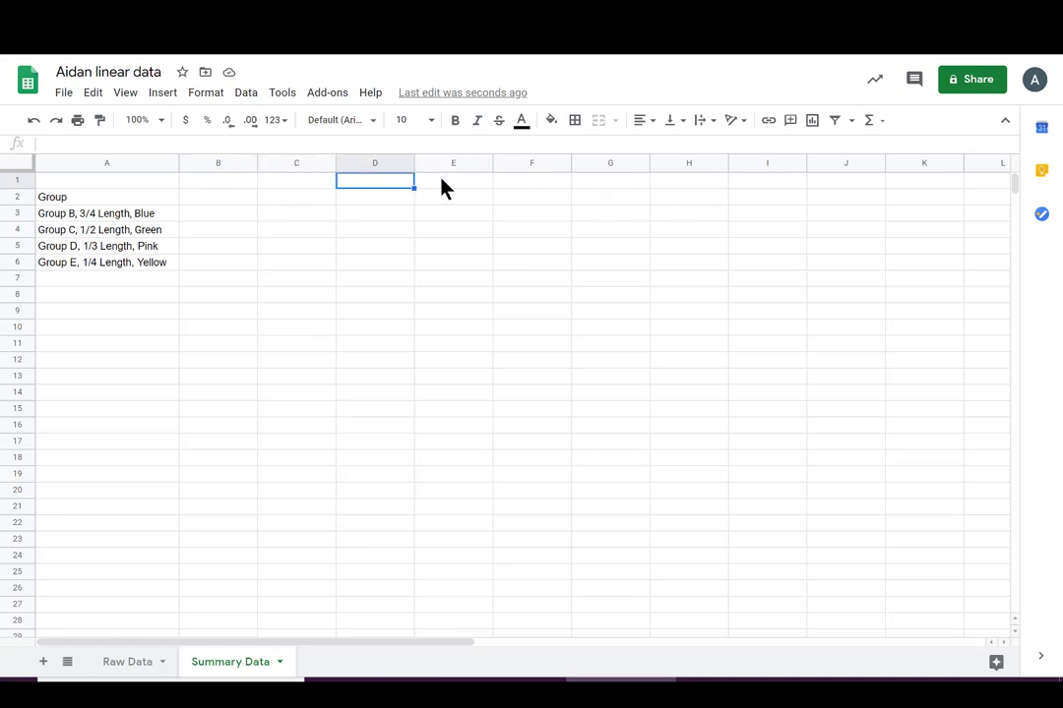
click(445, 183)
click(538, 189)
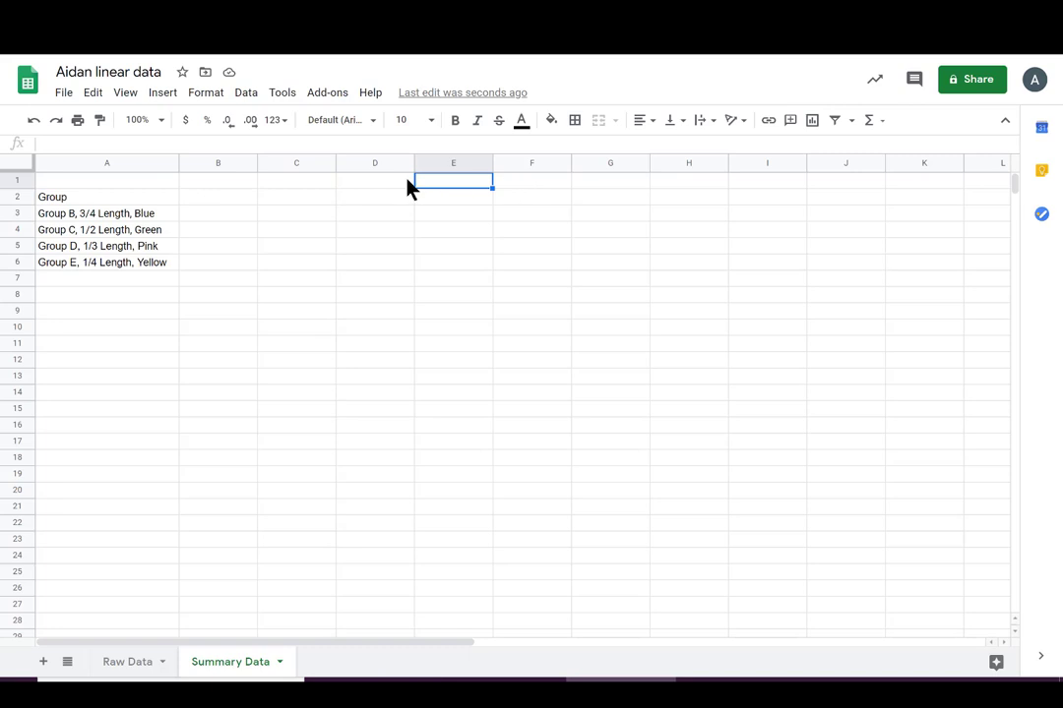
Enter the heading "Burn Length [mm]" in cell B1 of Summary Data.
click(221, 187)
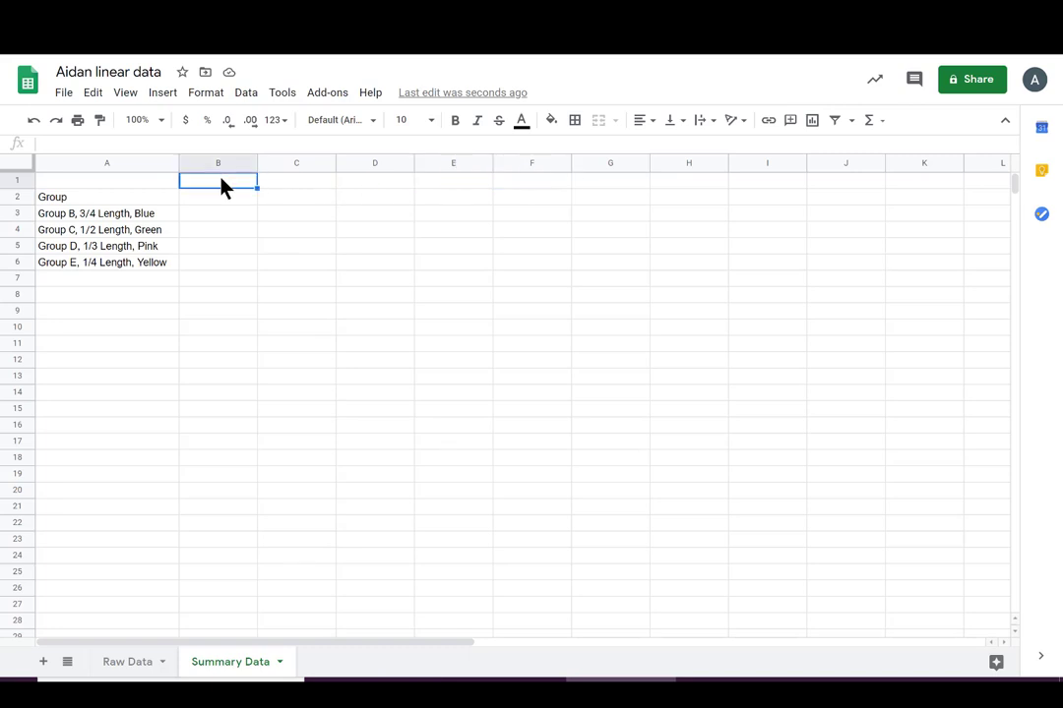
text(Burn L)
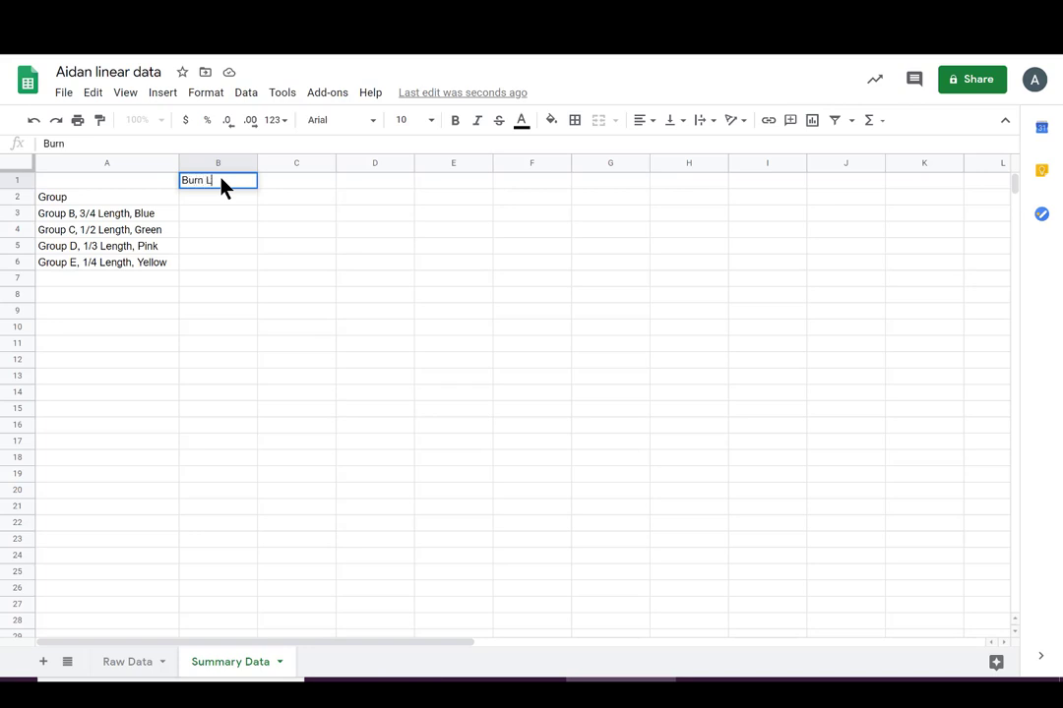
text(ength [mm])
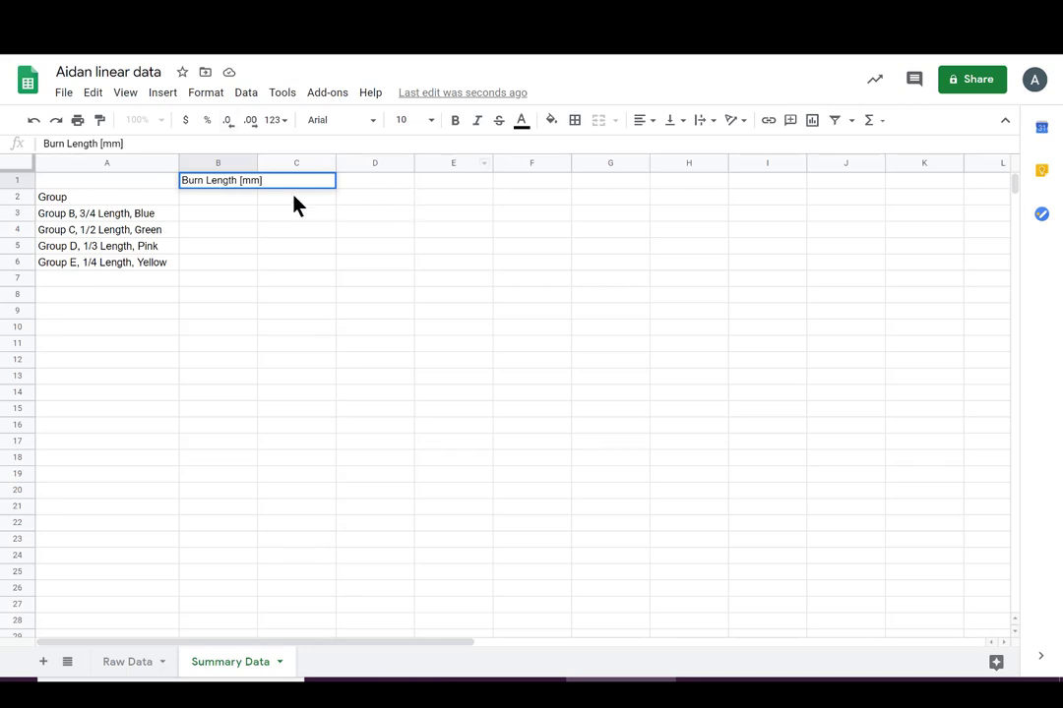
Enter the subheadings "mean" in cell B2 and "Std. Dev" in cell C2 below the burn length heading.
click(227, 206)
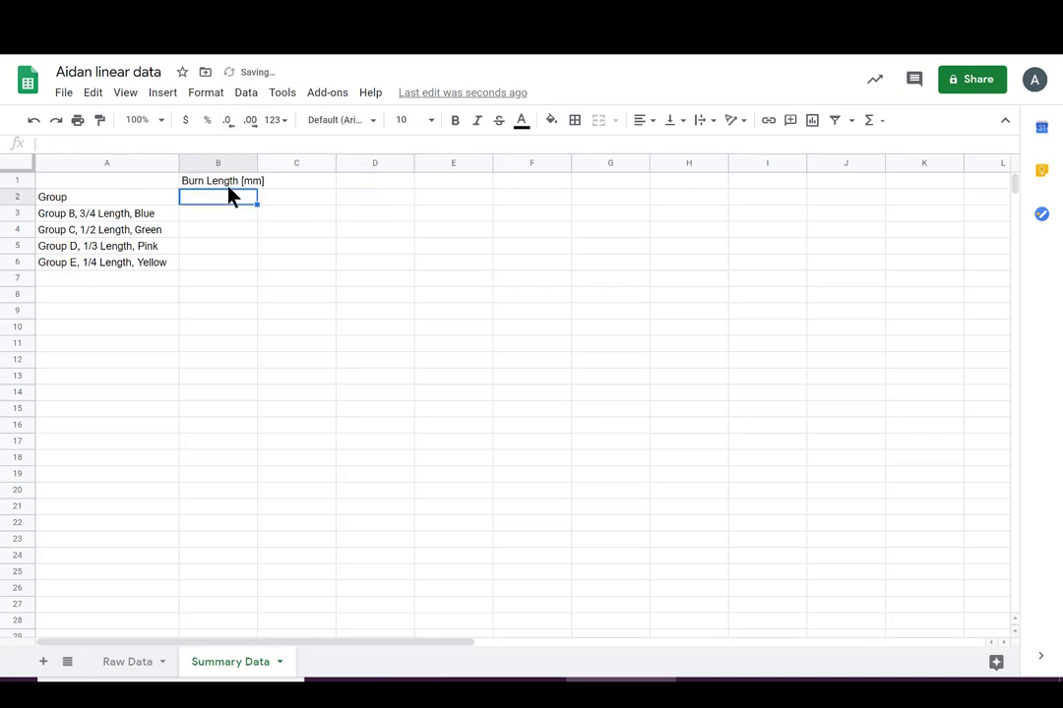
text(mean)
click(276, 206)
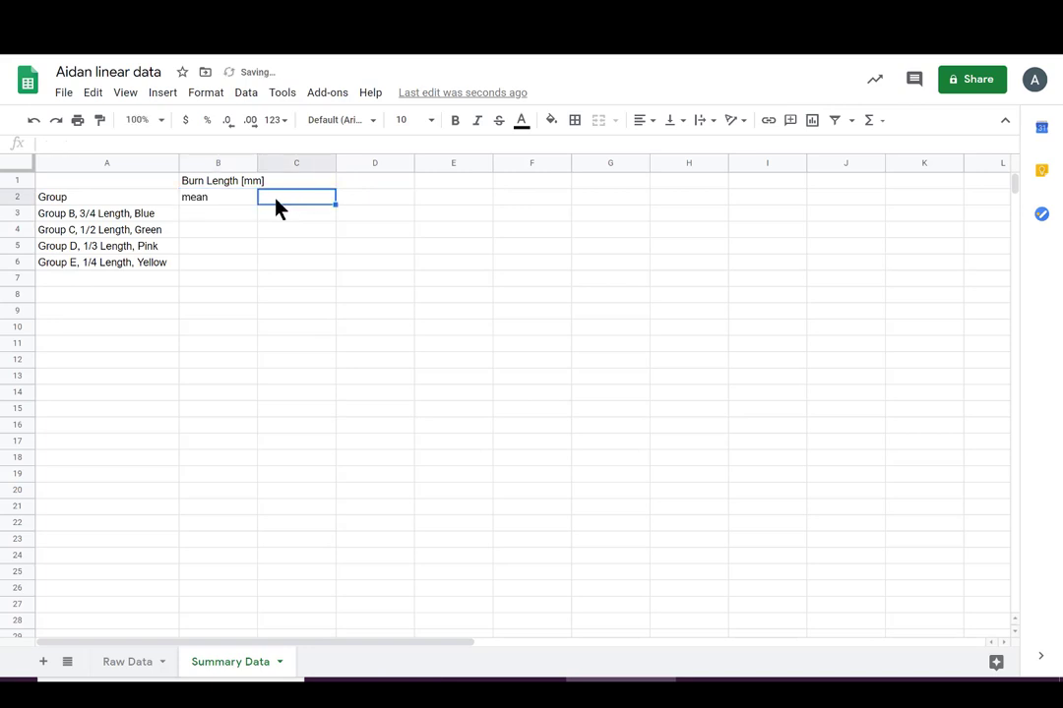
text(st)
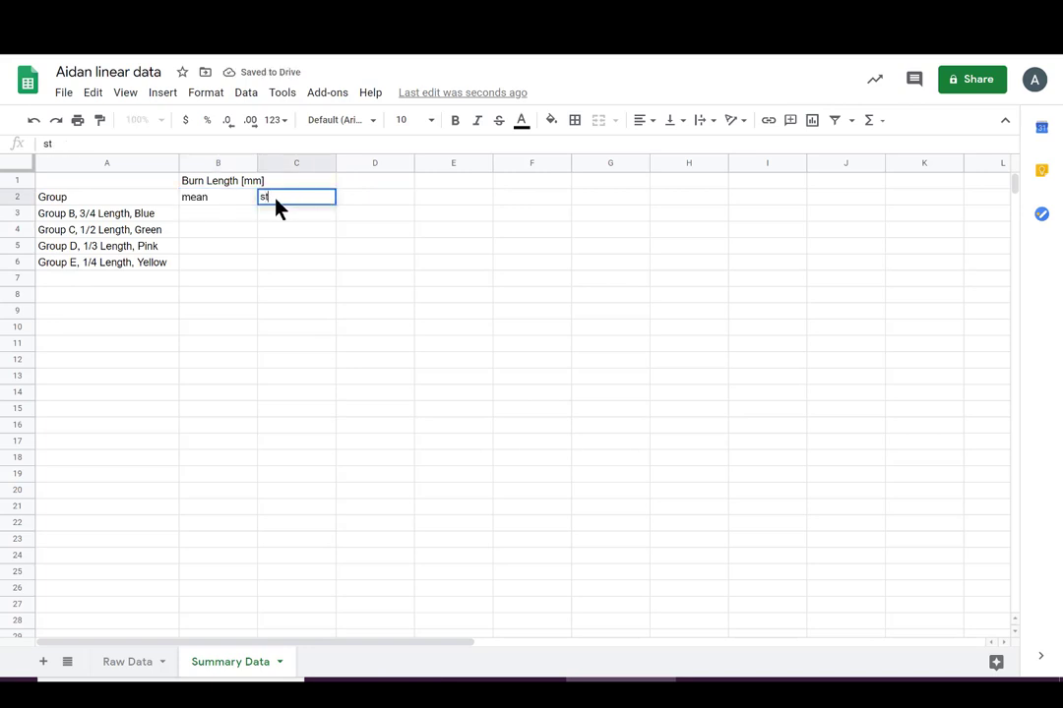
text(d. Dev)
click(259, 197)
key(Delete)
text(S)
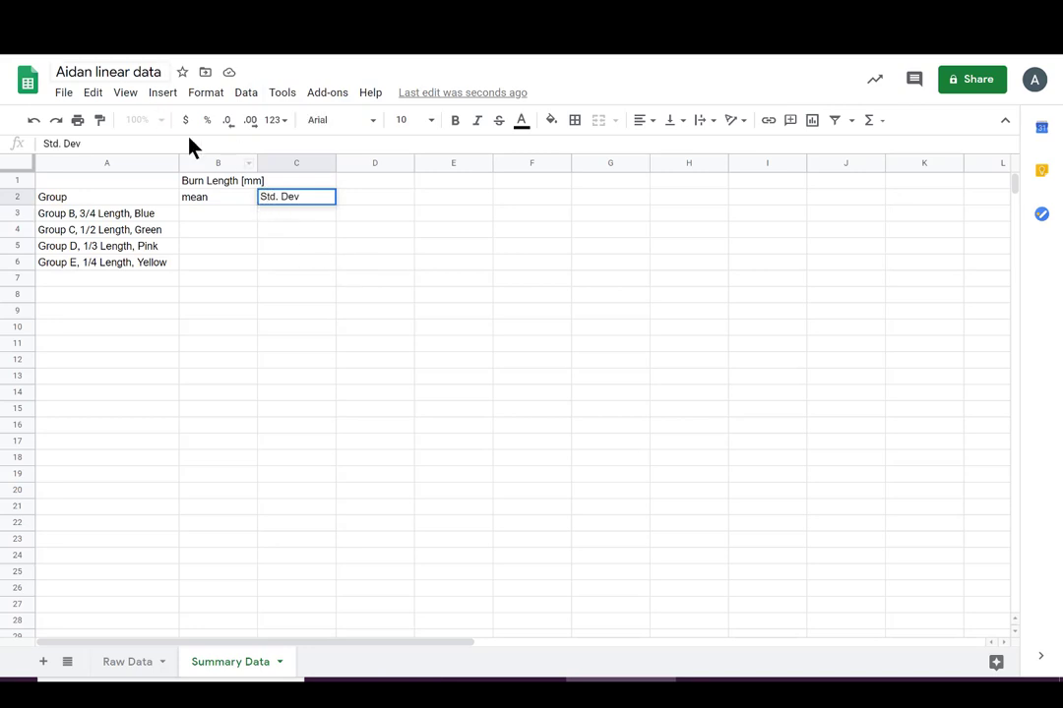
Capitalize the subheading in cell B2 so that it reads "Mean".
click(194, 203)
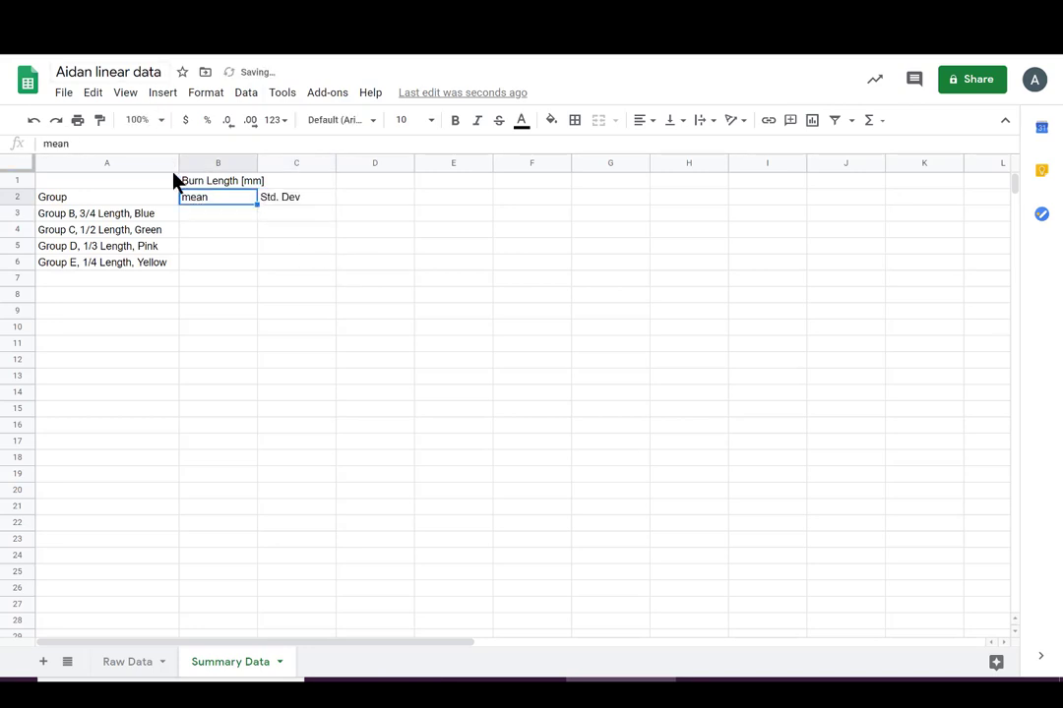
click(49, 144)
key(Delete)
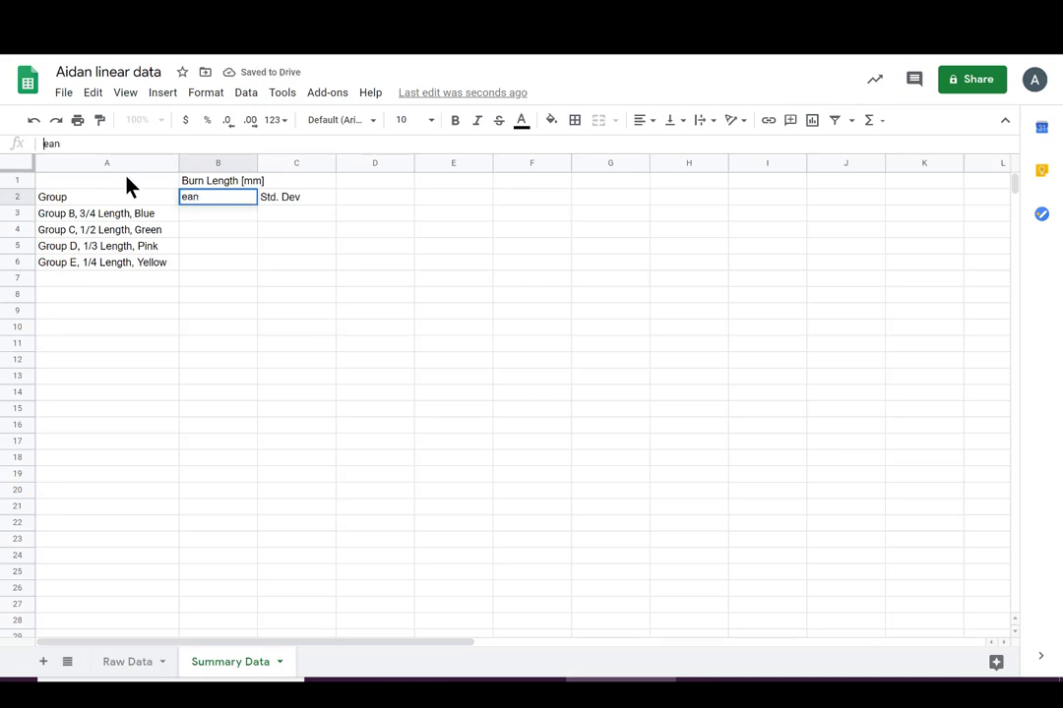
text(M)
Enter the heading "Burn Time [s]" in cell D1.
click(384, 181)
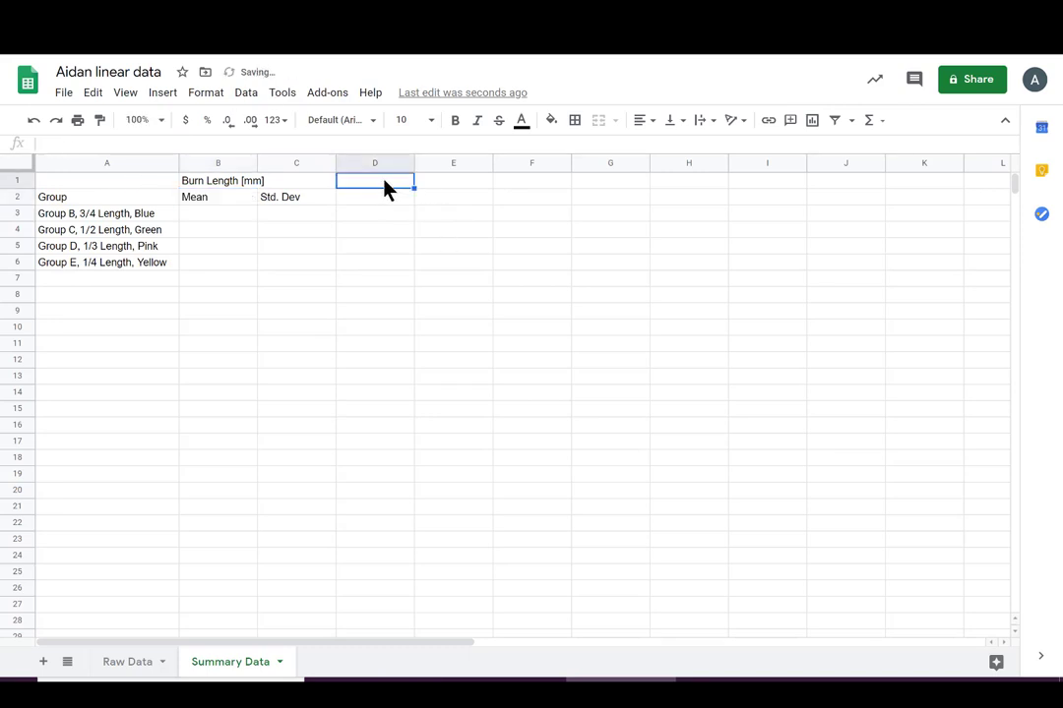
text(Burn Time)
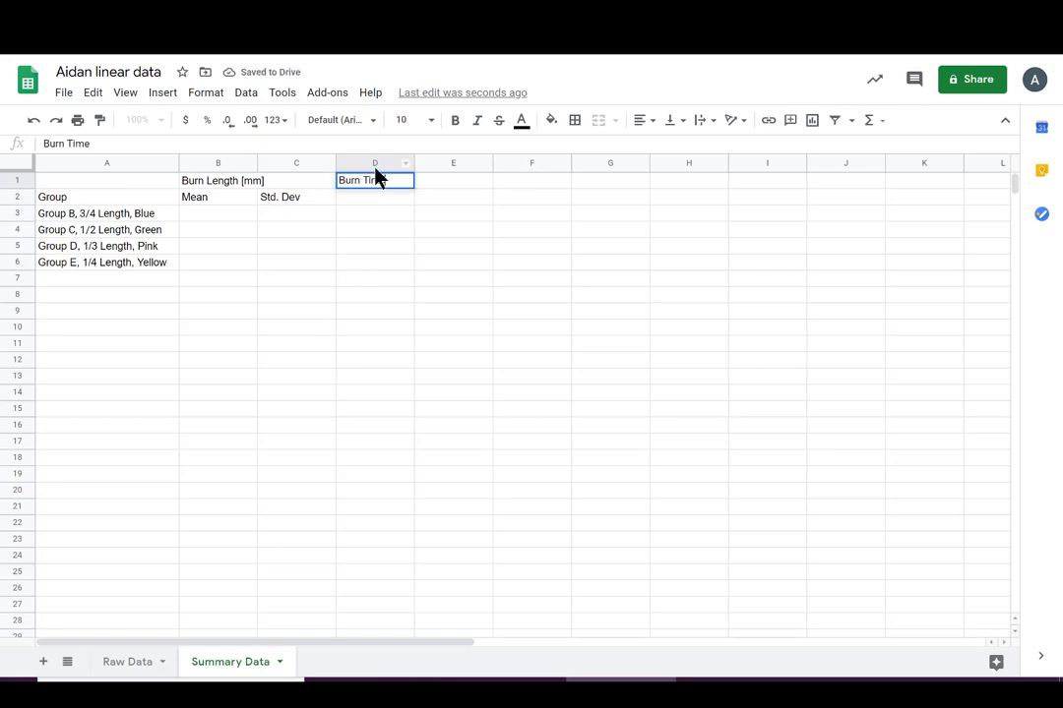
text( [s])
key(Return)
Copy the "Mean" and "Std. Dev" subheadings from B2:C2 into D2:E2 below the burn time heading.
click(240, 200)
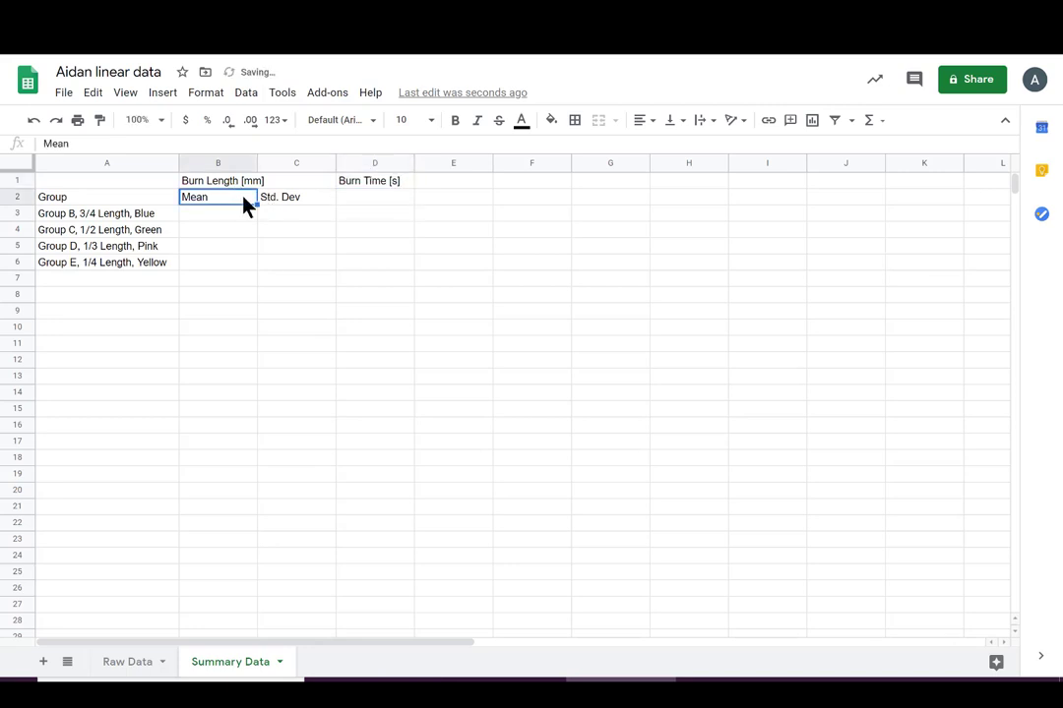
drag(246, 207, 289, 204)
right_click(290, 204)
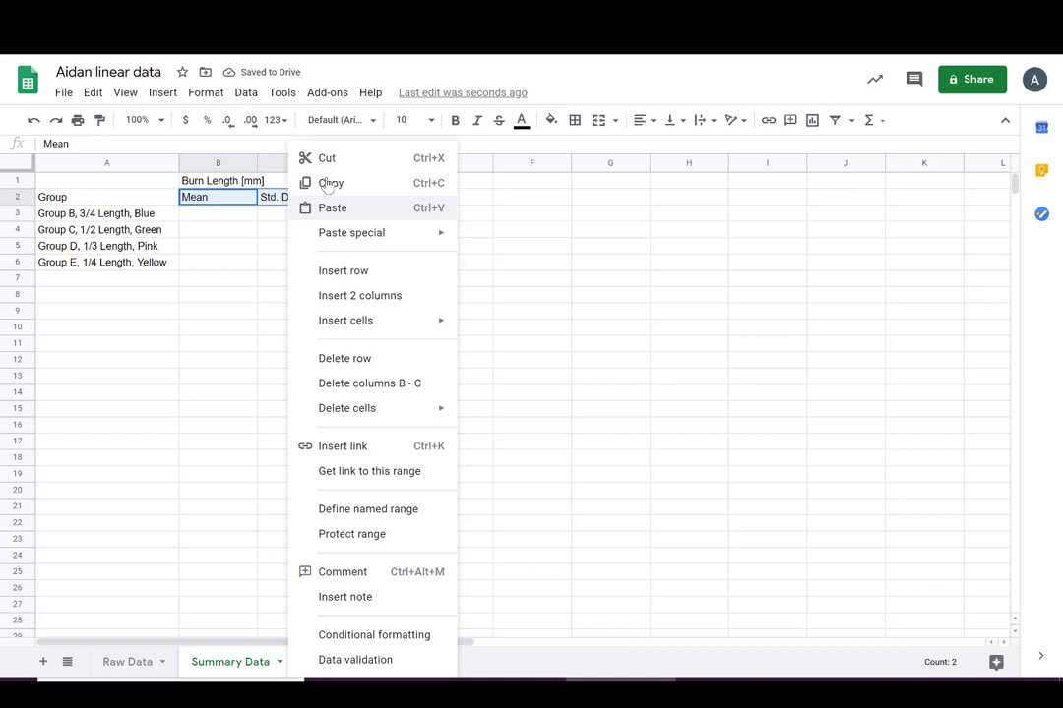
click(328, 184)
click(384, 202)
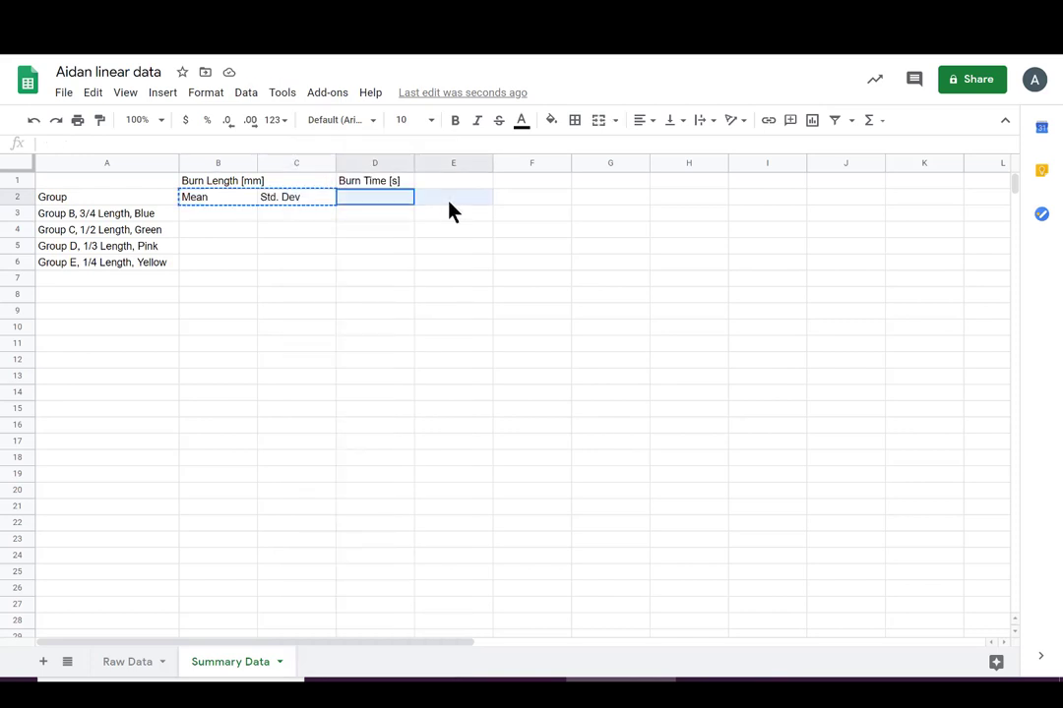
right_click(404, 202)
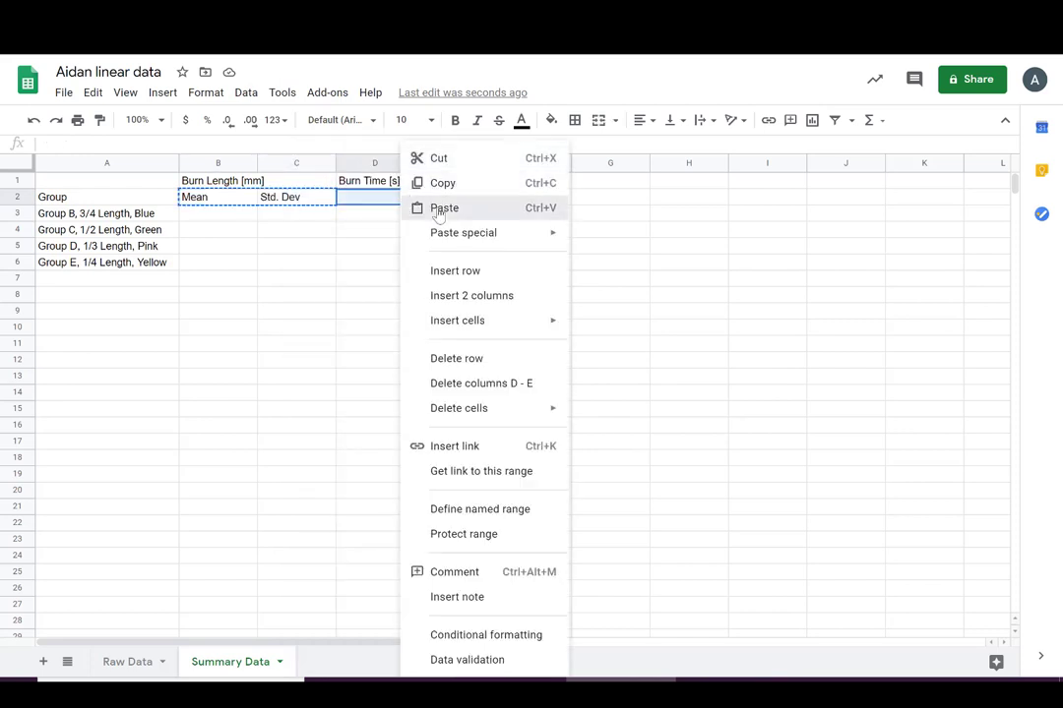
click(439, 209)
click(696, 248)
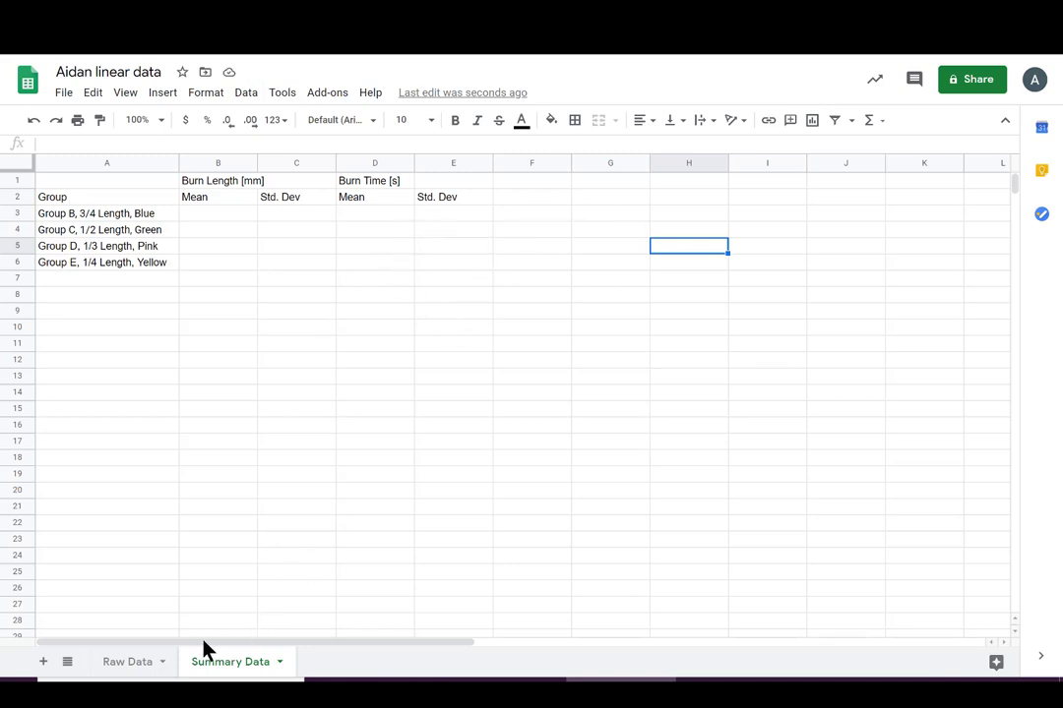
click(123, 667)
click(61, 216)
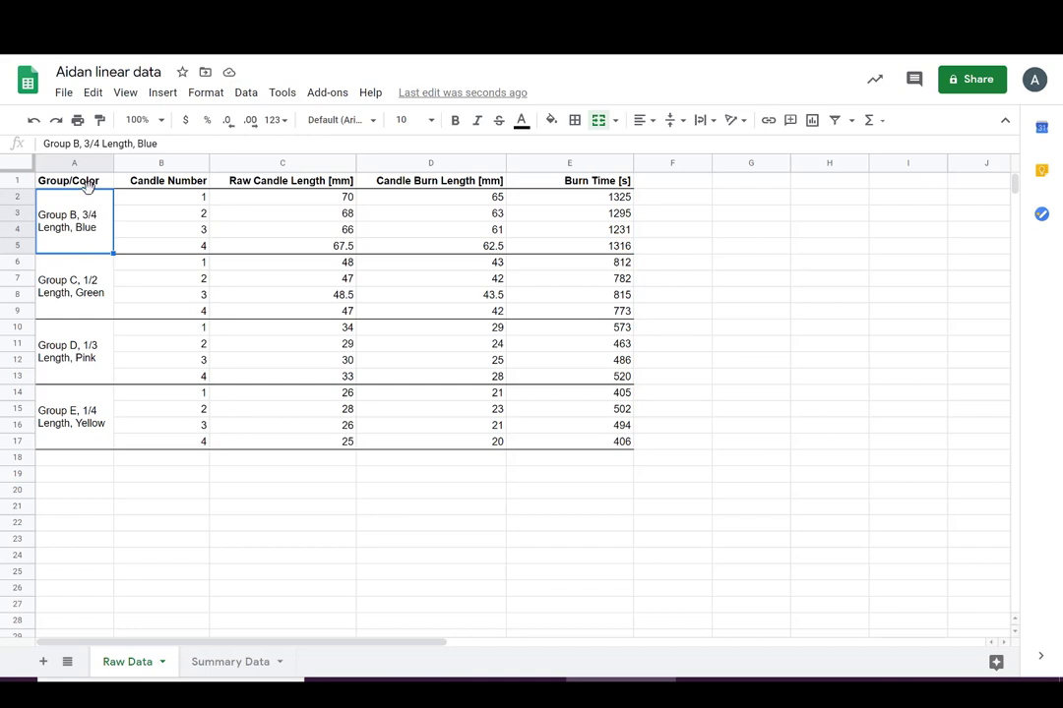
click(222, 667)
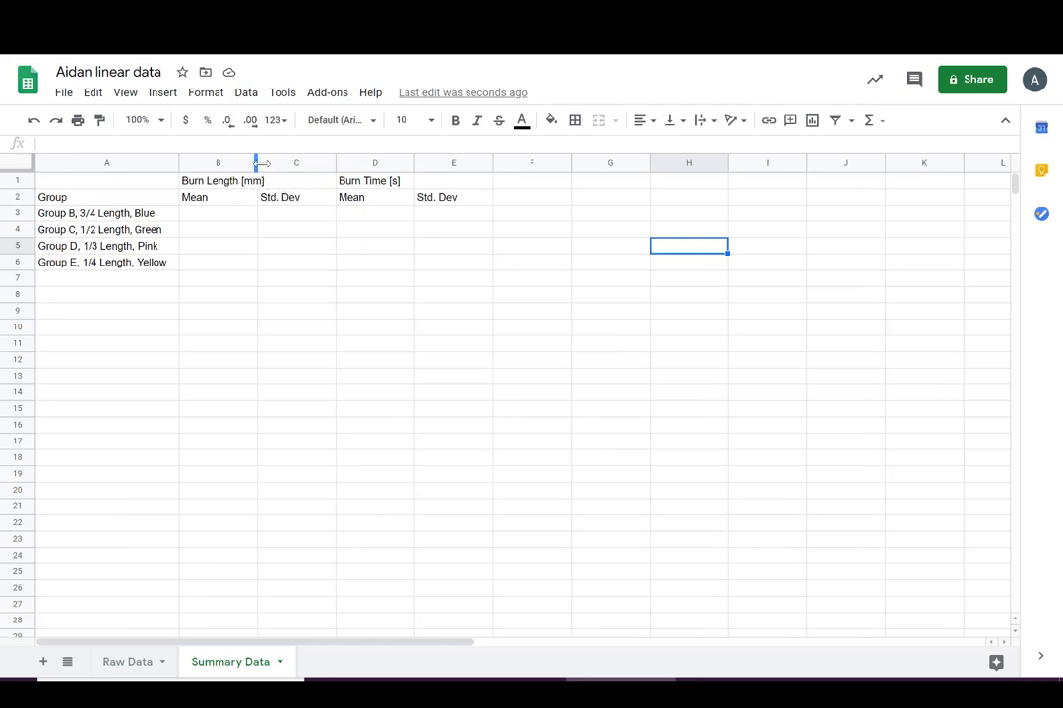
Widen column B of Summary Data to fit the "Burn Length [mm]" heading.
drag(257, 163, 275, 163)
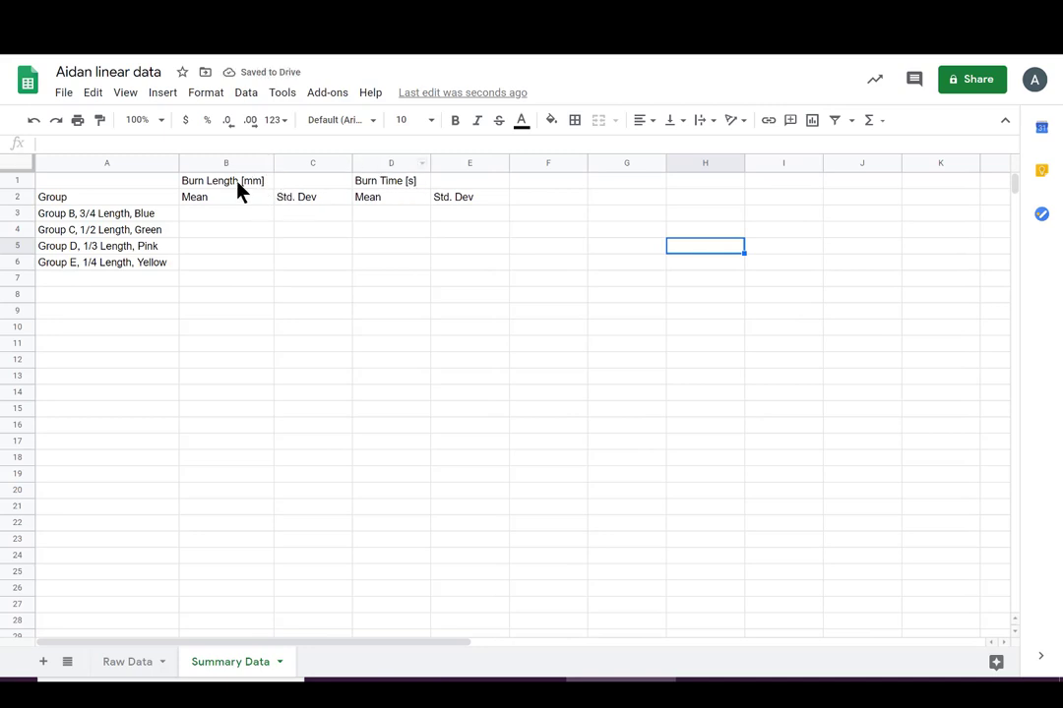
click(237, 184)
click(249, 197)
shift+click(328, 200)
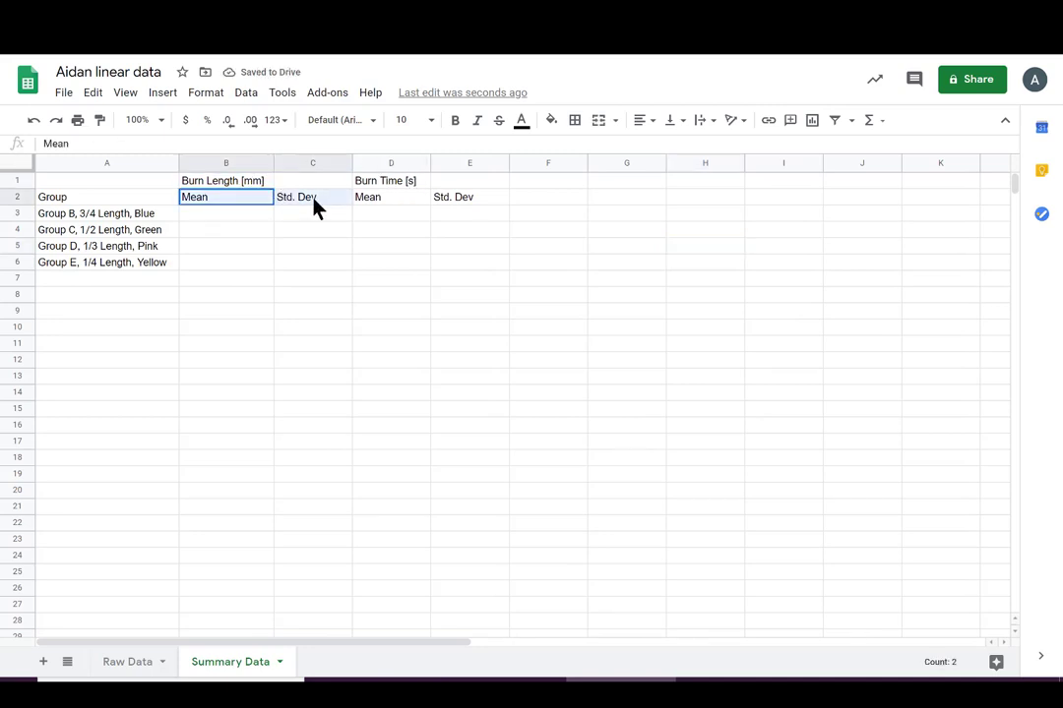
click(306, 220)
click(382, 181)
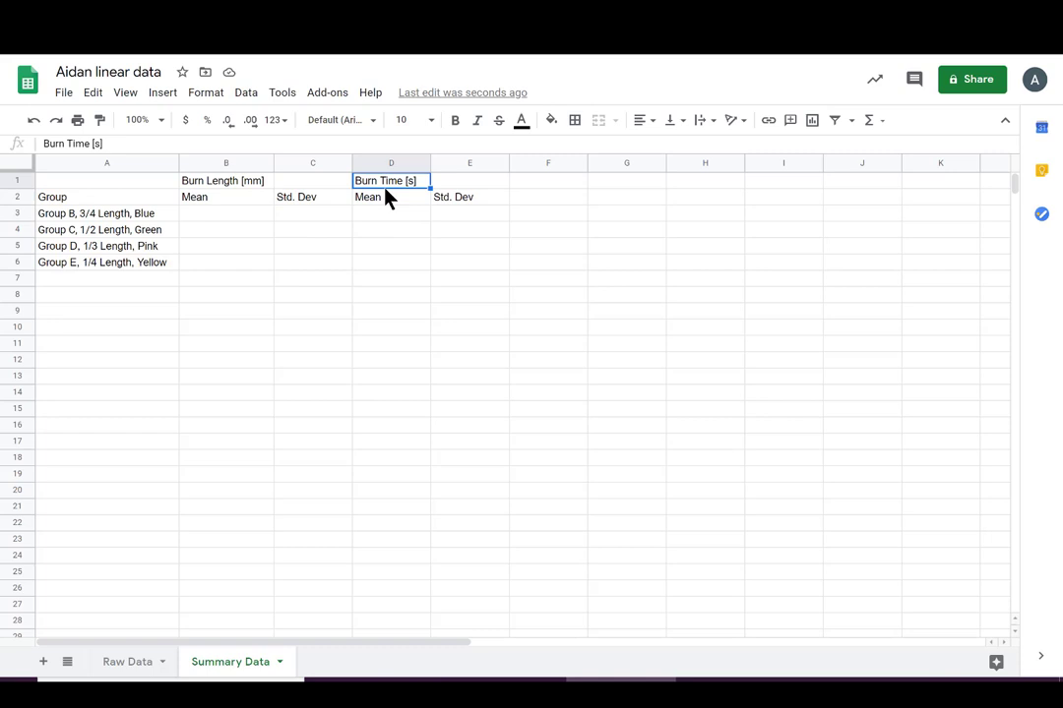
shift+click(436, 198)
click(381, 212)
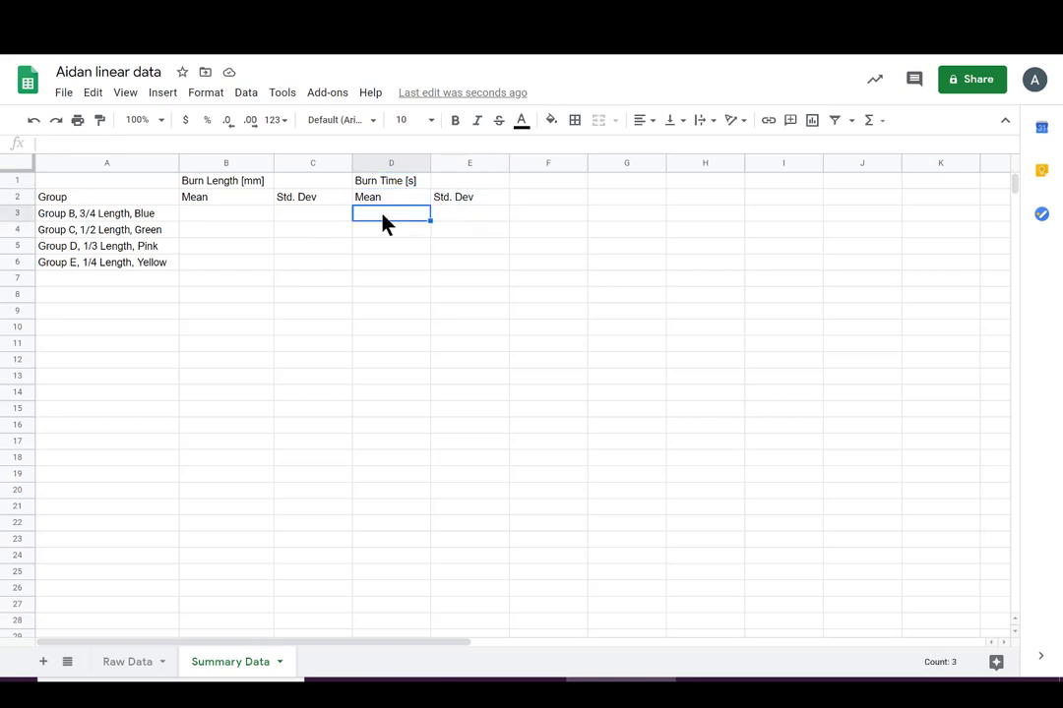
Merge cells B1 and C1 so the "Burn Length [mm]" heading spans its Mean and Std. Dev columns.
click(257, 181)
shift+click(291, 183)
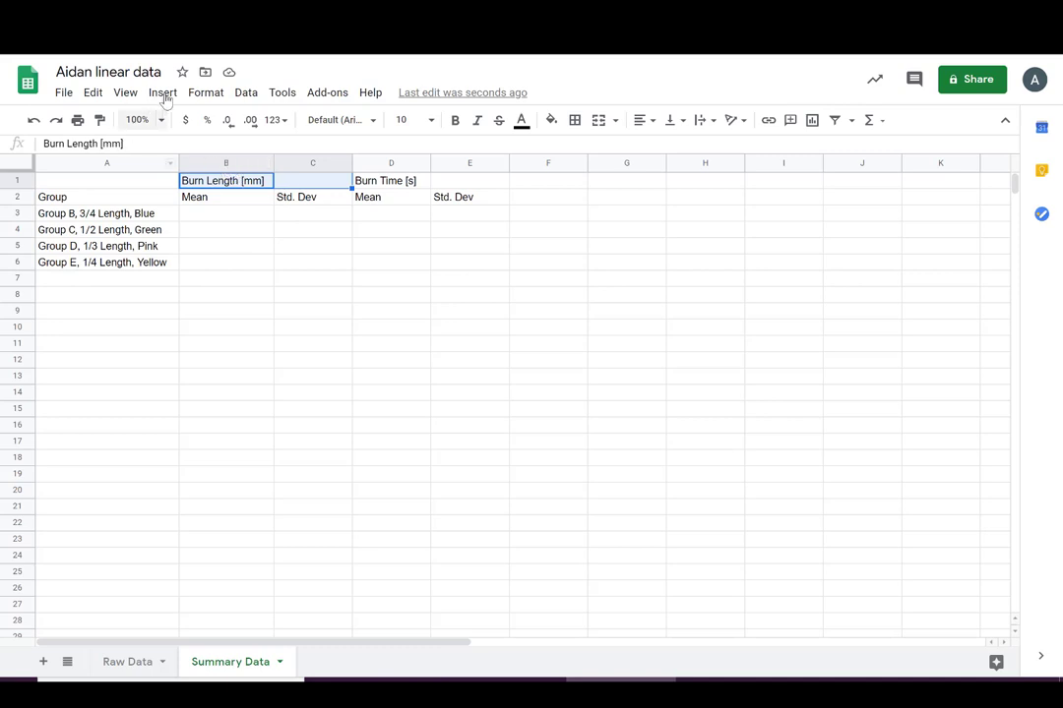
click(202, 102)
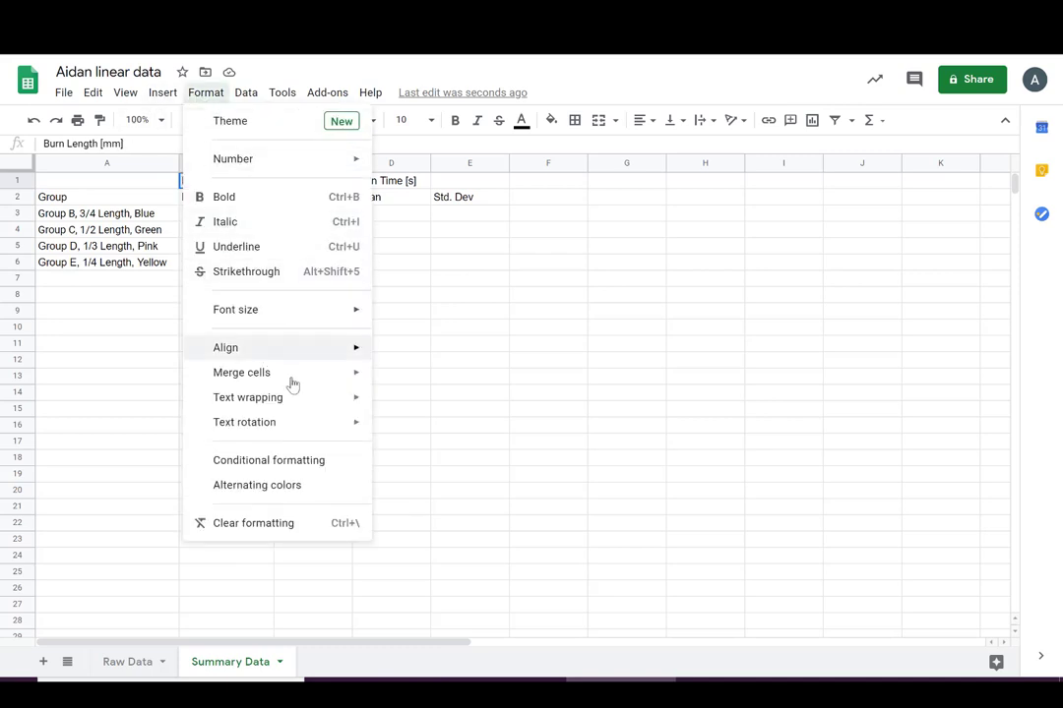
mouse_move(327, 383)
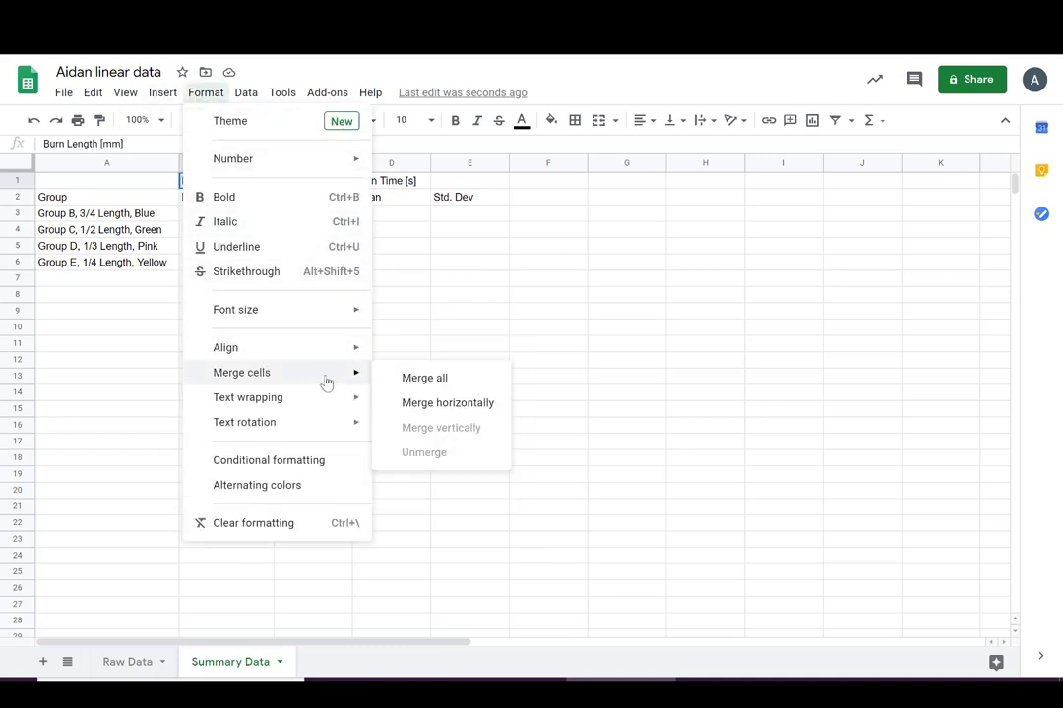
click(420, 386)
Merge cells D1 and E1 so the "Burn Time [s]" heading spans its Mean and Std. Dev columns.
drag(408, 190, 451, 188)
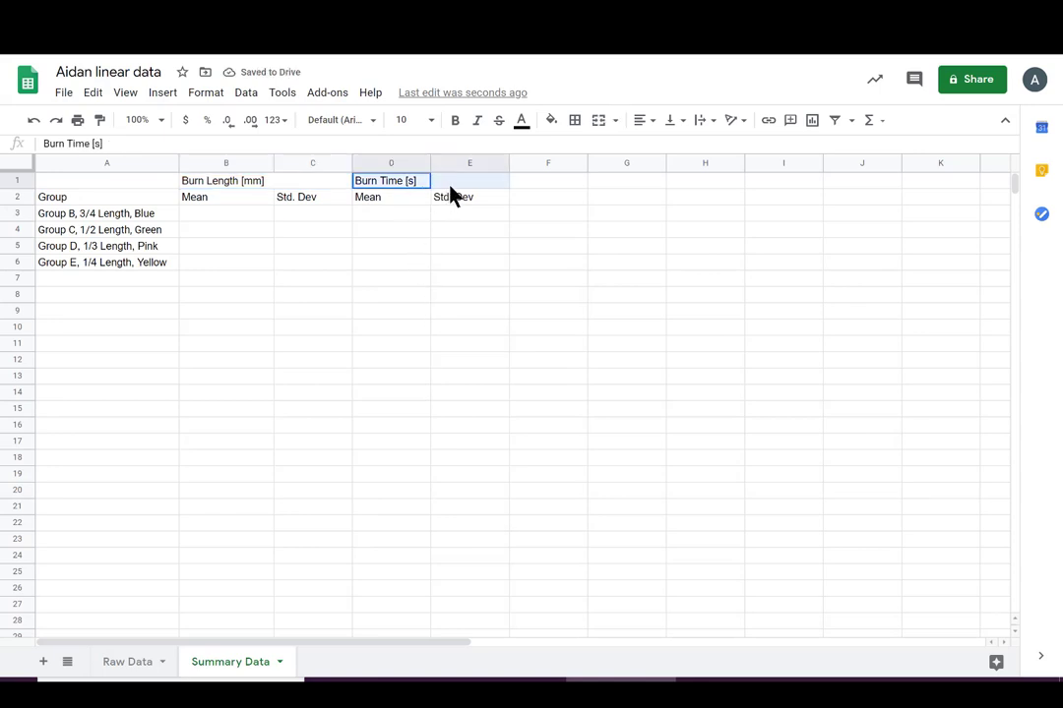
click(211, 95)
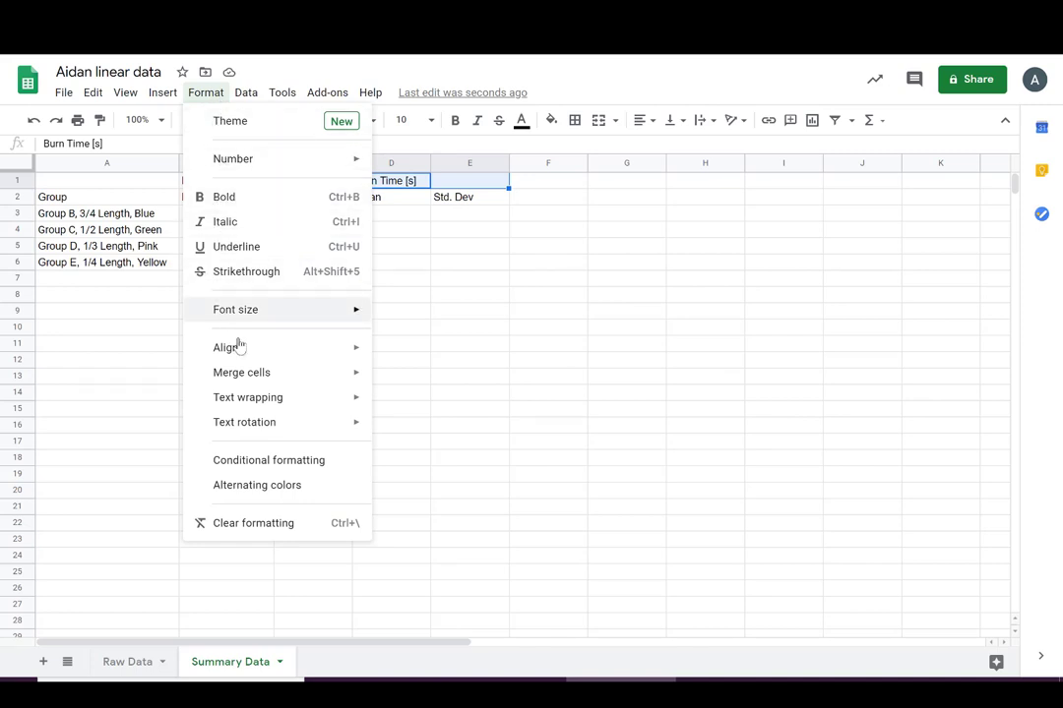
mouse_move(265, 373)
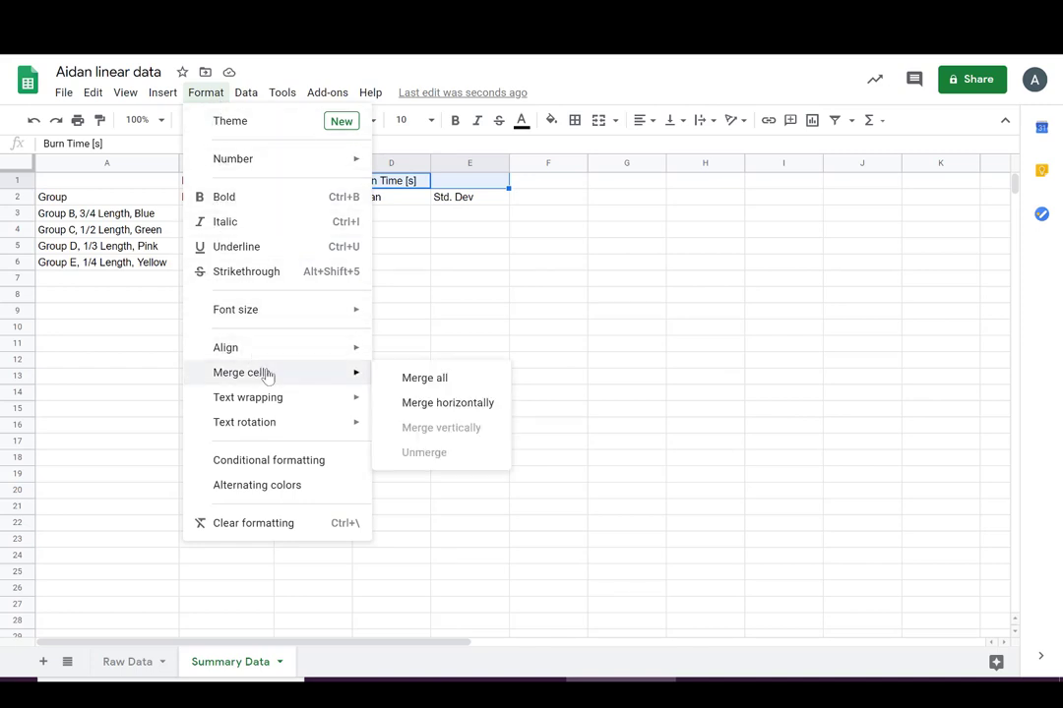
click(460, 381)
click(300, 430)
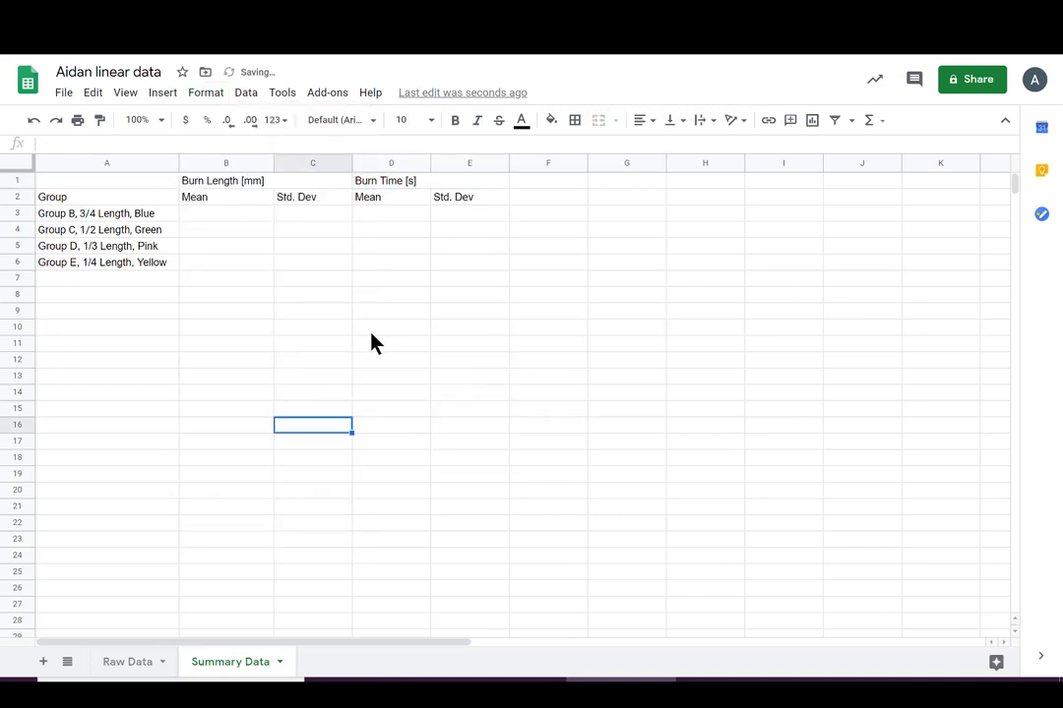
Try merging the blank range D11:E12 horizontally, and undo the merge.
click(373, 332)
drag(373, 345, 421, 361)
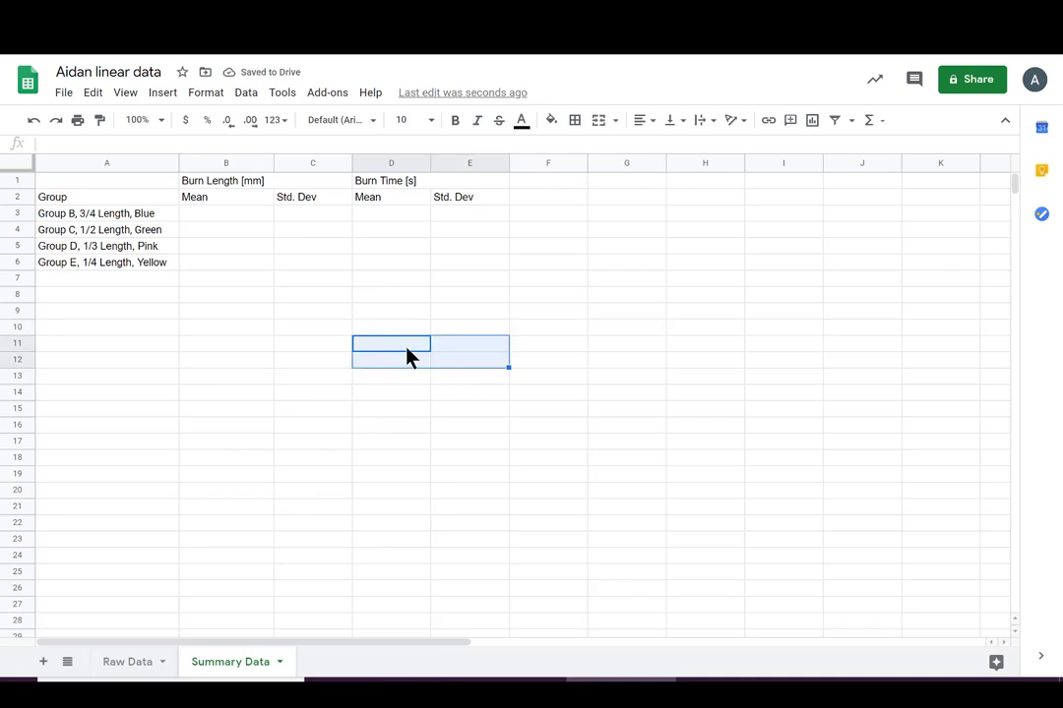
click(206, 95)
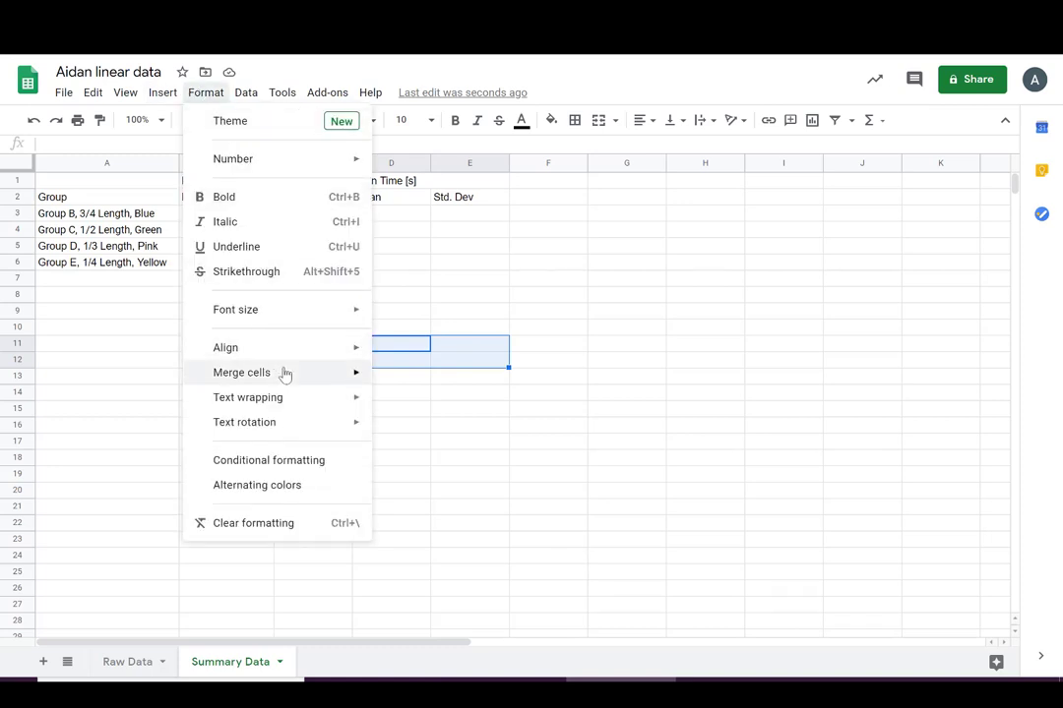
mouse_move(311, 379)
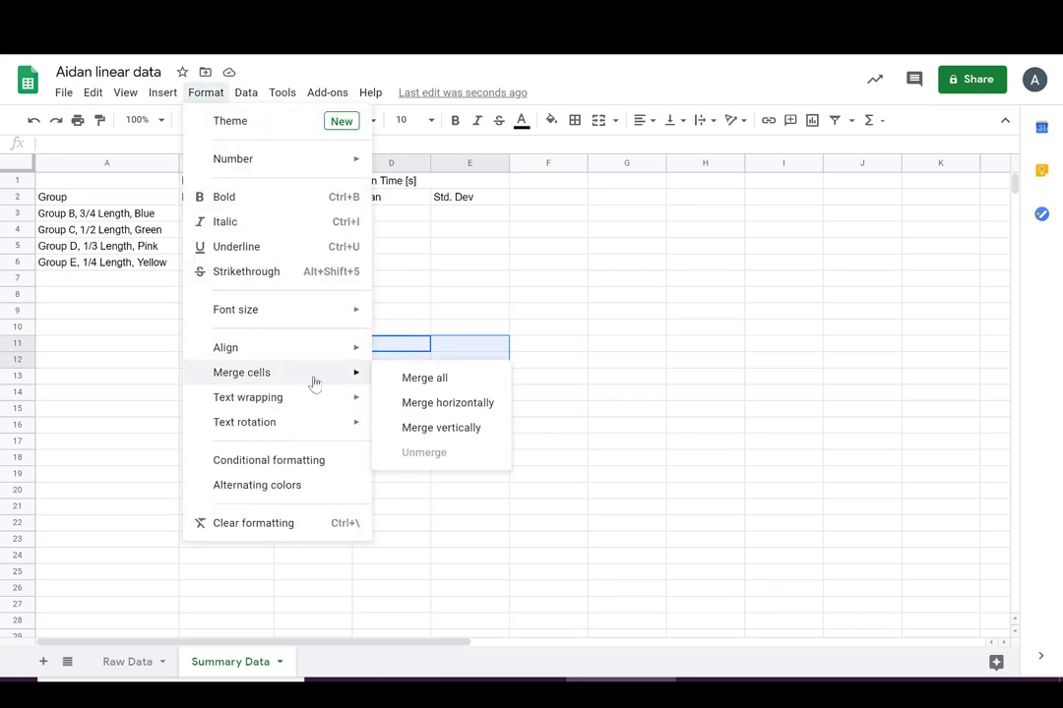
click(465, 411)
click(551, 394)
drag(348, 343, 473, 365)
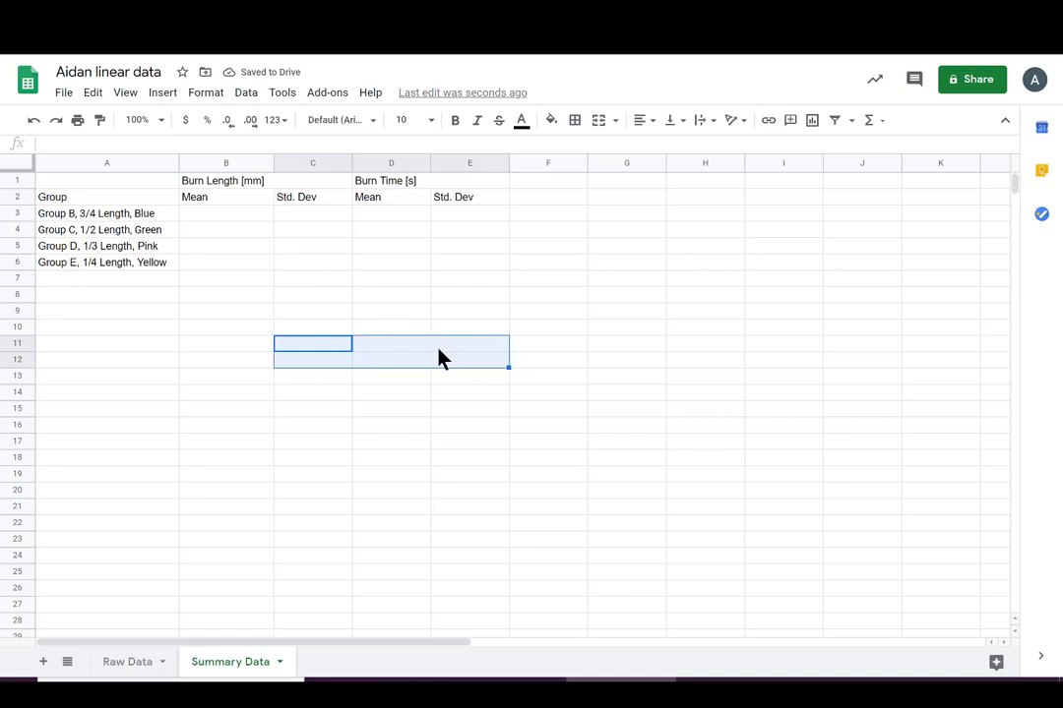
key(ctrl+z)
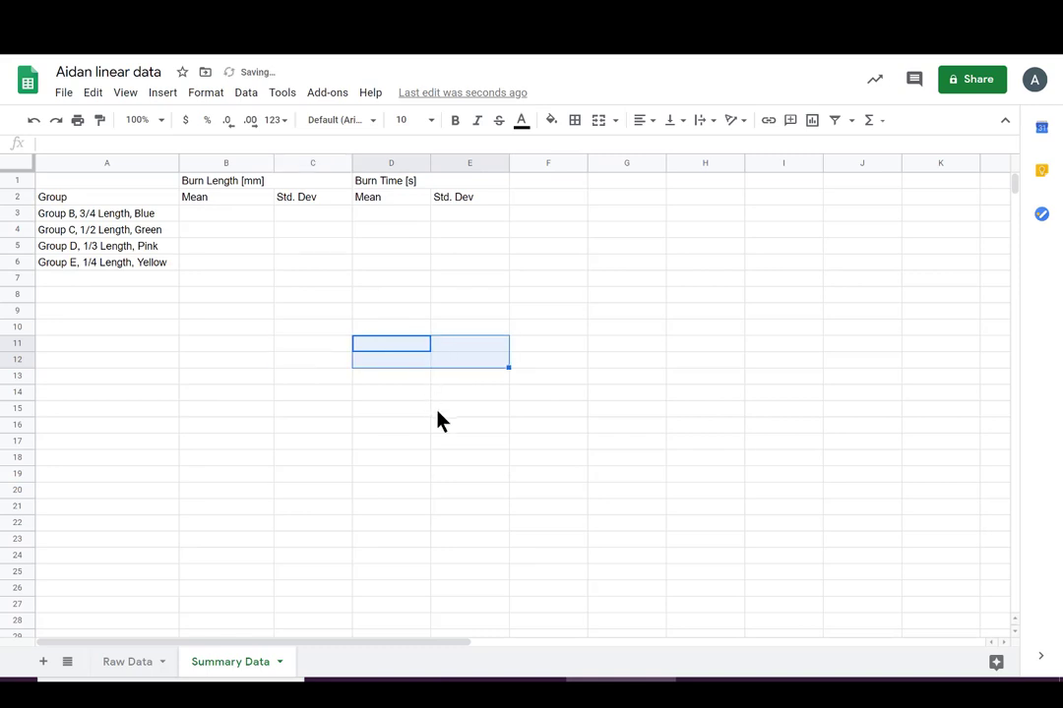
click(439, 381)
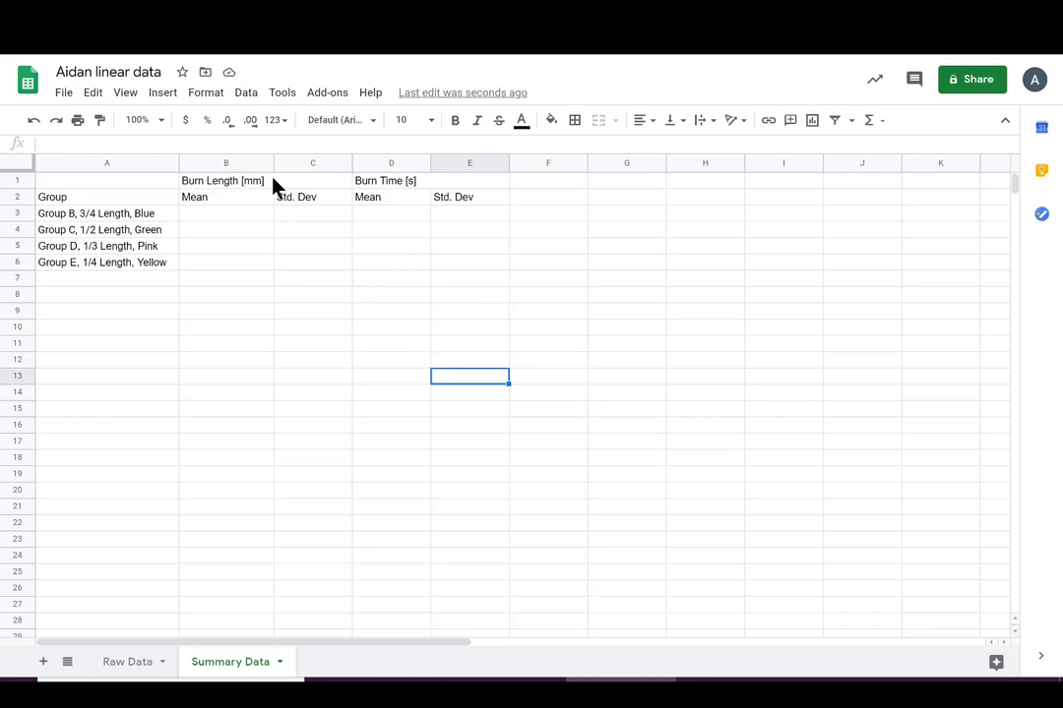
Center the merged "Burn Length [mm]" and "Burn Time [s]" headings horizontally.
click(221, 180)
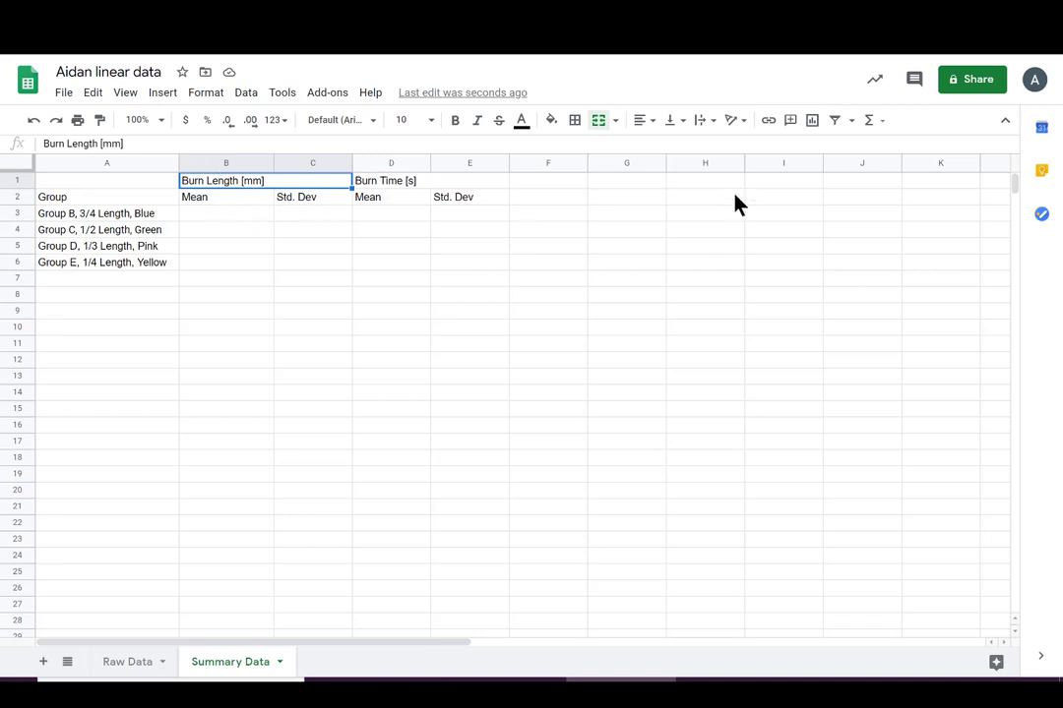
click(640, 119)
click(661, 148)
click(396, 182)
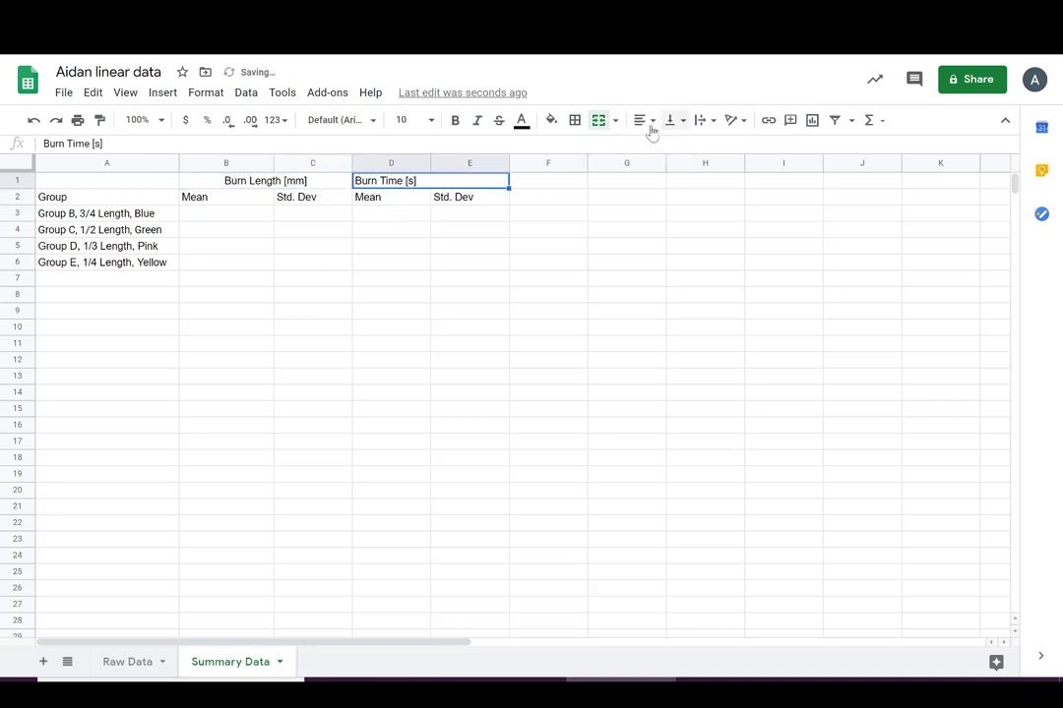
click(645, 120)
click(661, 147)
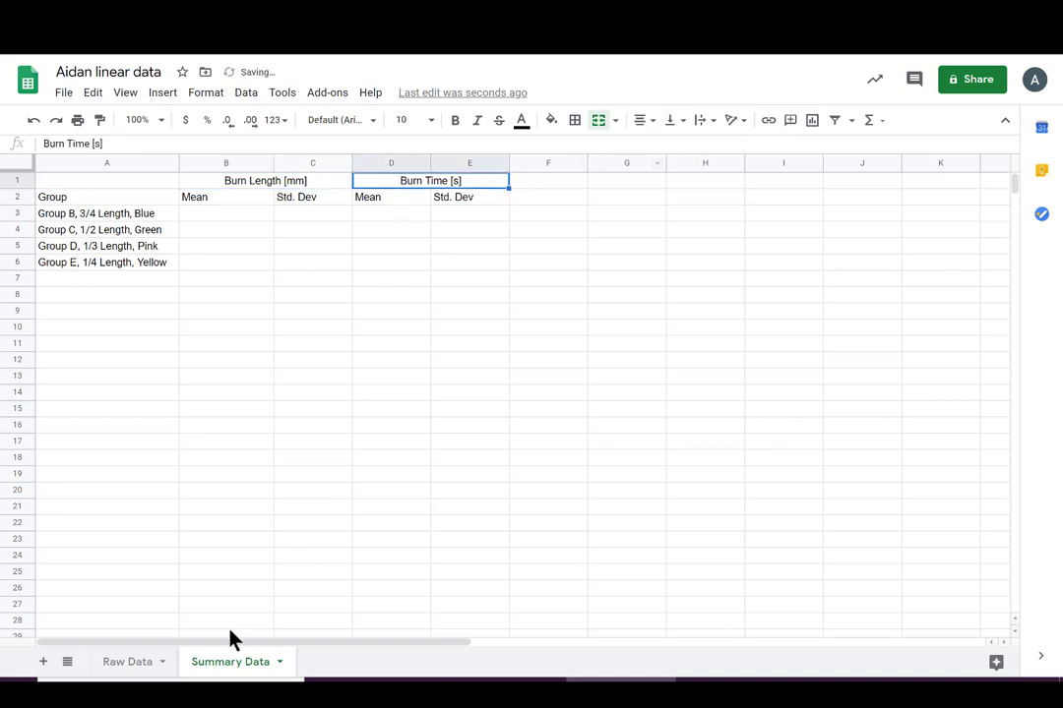
Right-align the Mean and Std. Dev subheadings in B2:E2 of Summary Data.
click(130, 663)
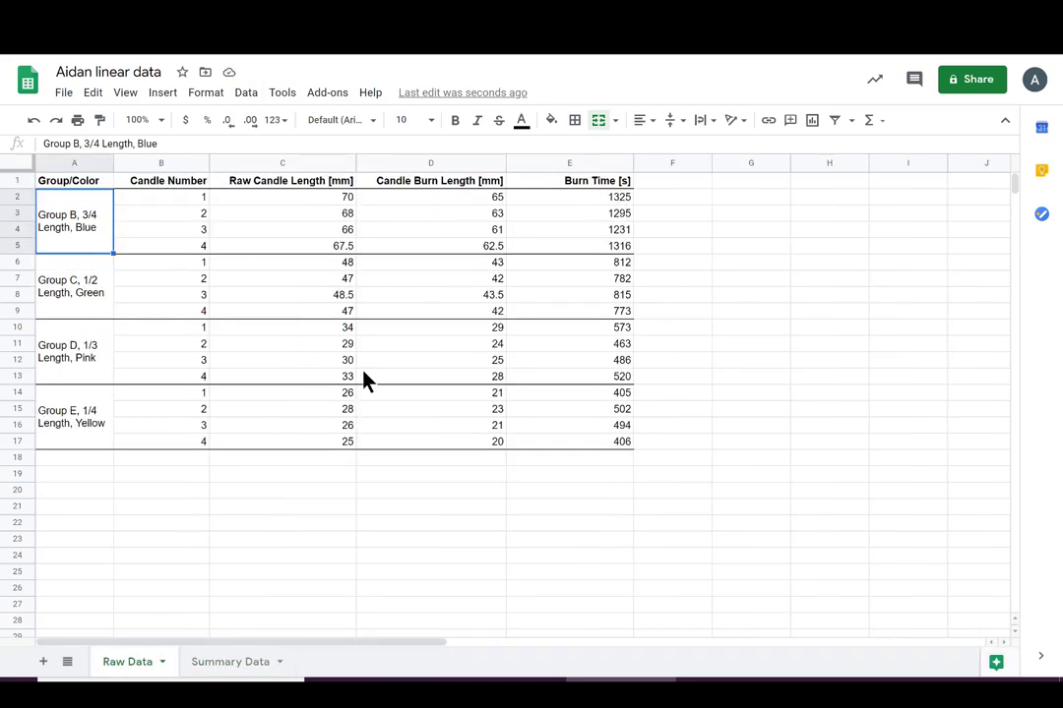
click(221, 665)
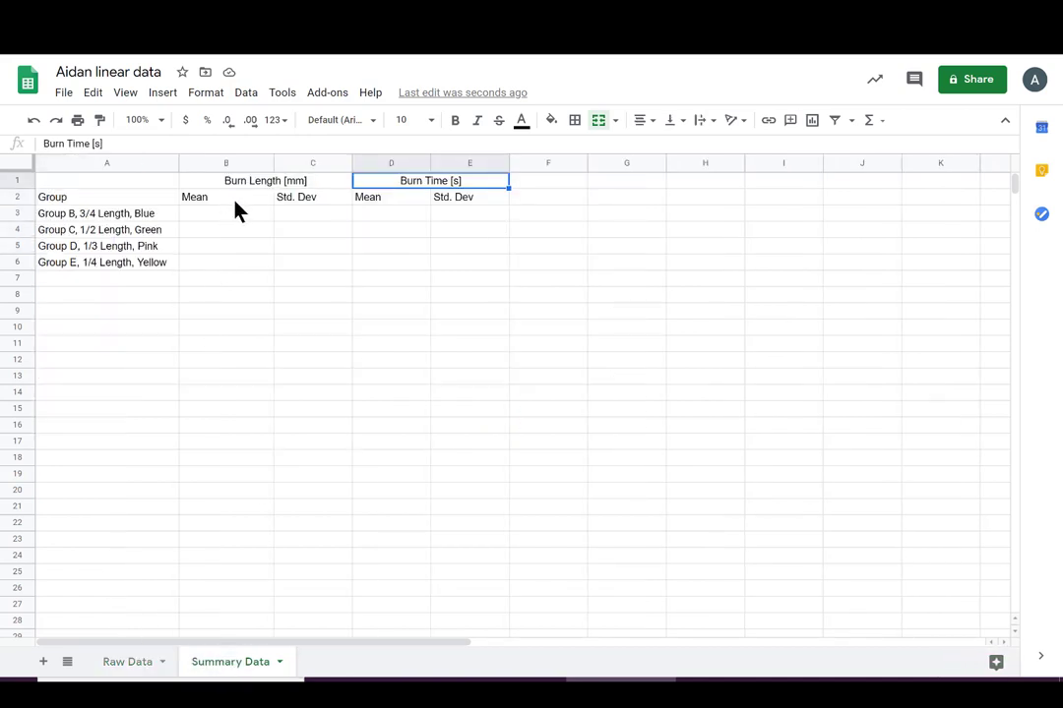
drag(226, 197, 456, 200)
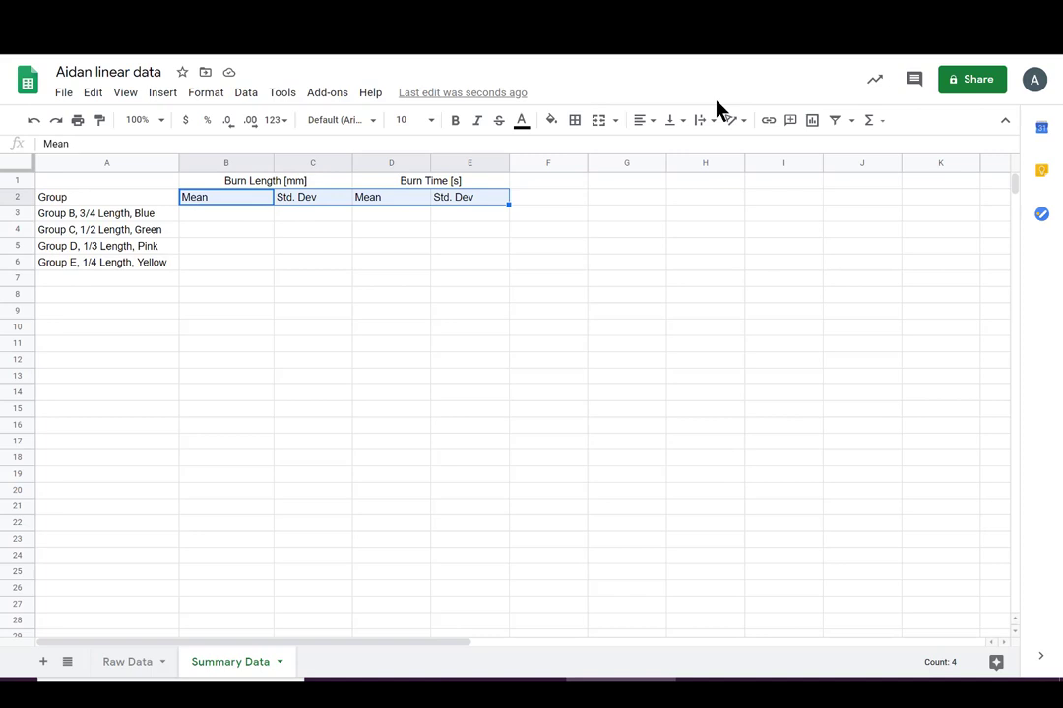
click(649, 120)
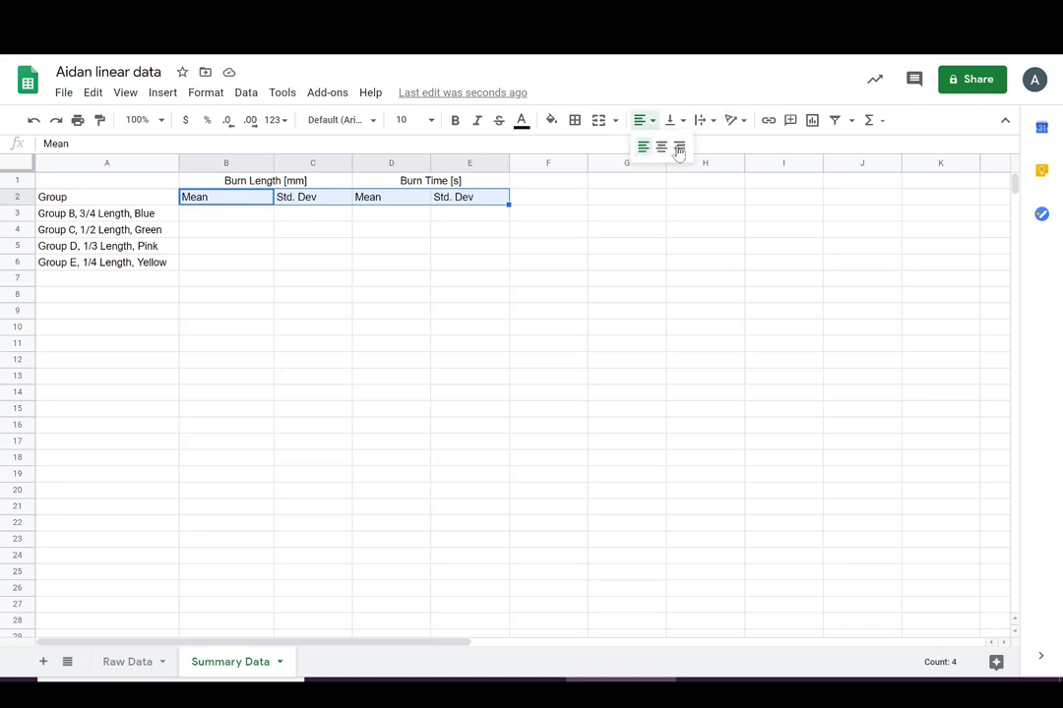
click(677, 147)
click(335, 364)
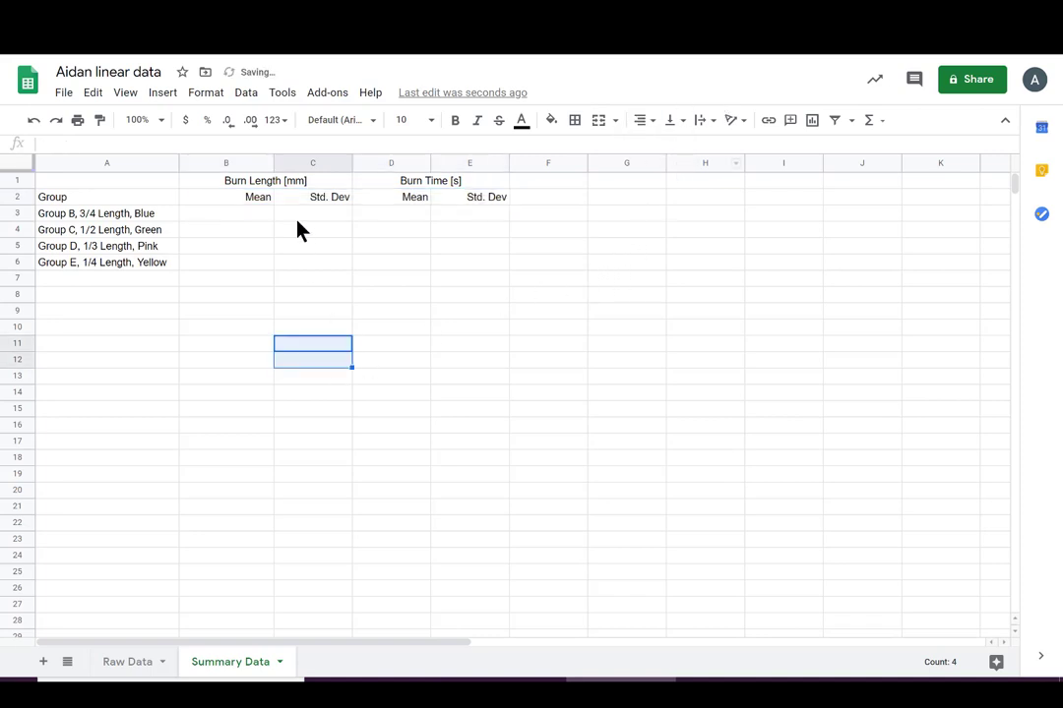
Compare the Summary Data headings with the Raw Data column headings, and examine how the Group C rows are set apart there.
click(304, 180)
click(447, 187)
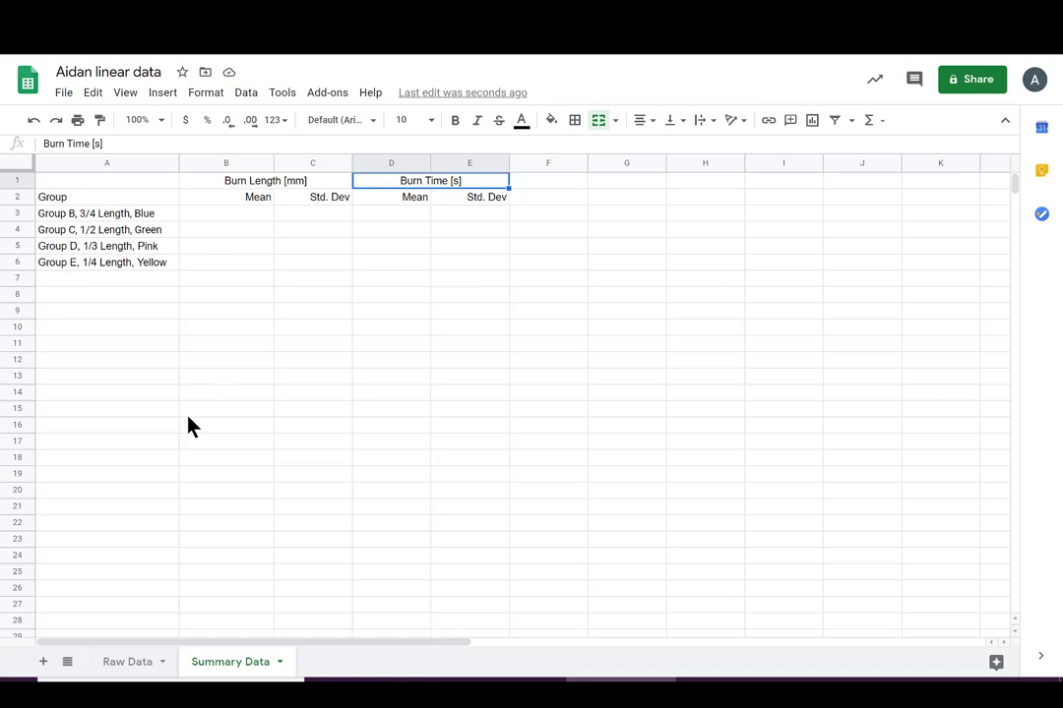
click(120, 663)
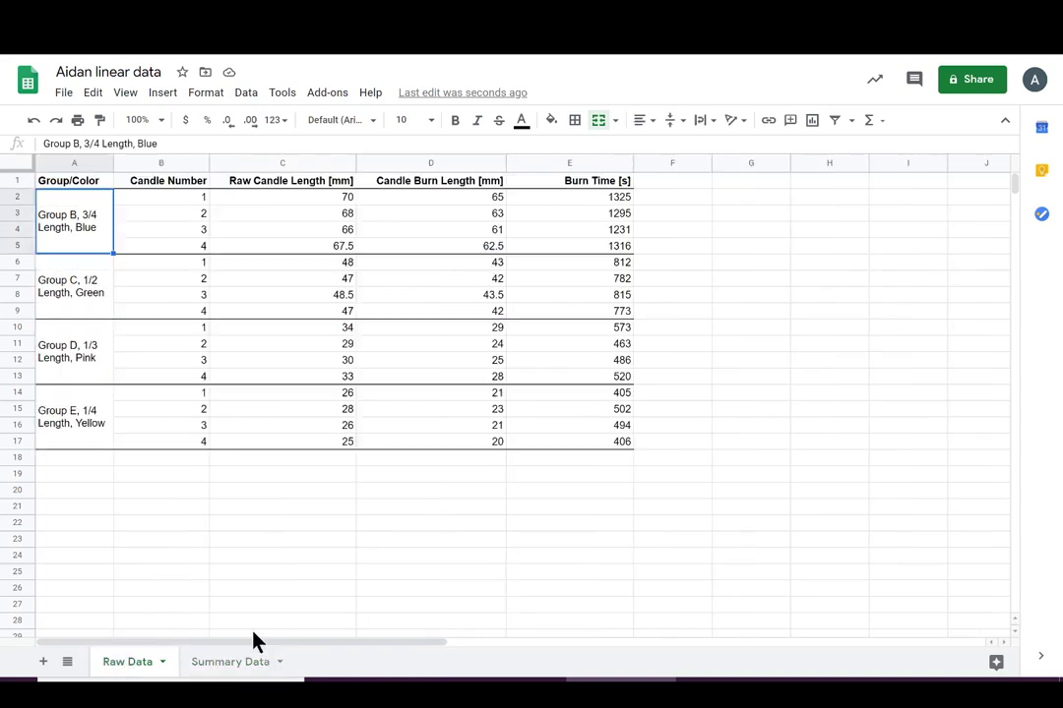
click(79, 185)
click(142, 187)
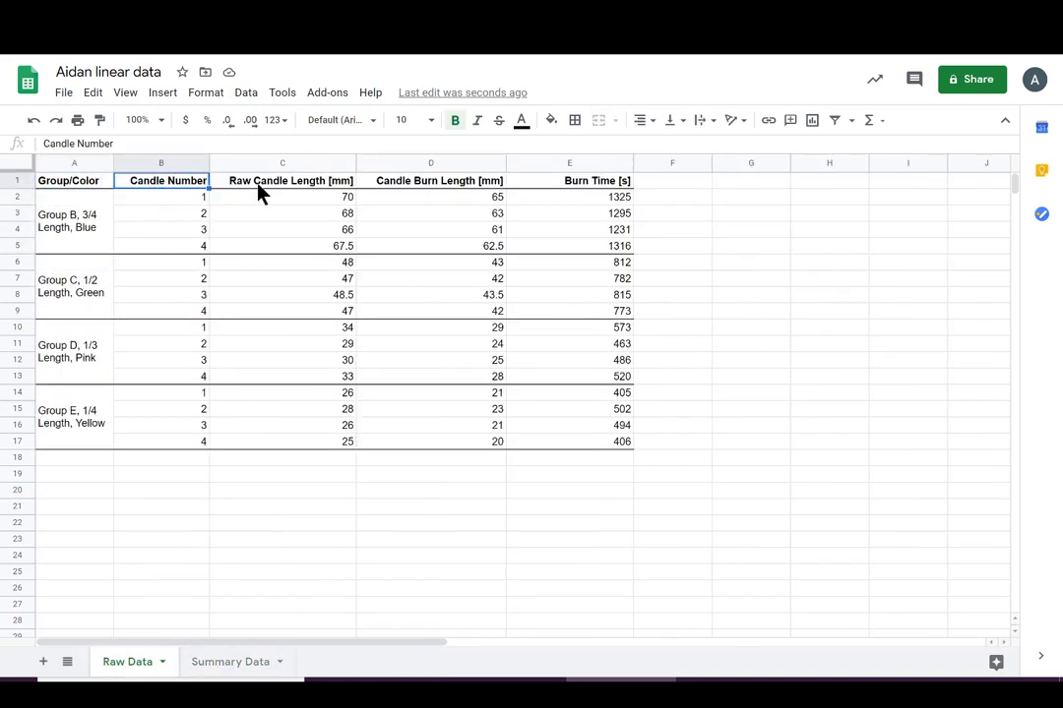
click(266, 187)
click(422, 189)
click(562, 185)
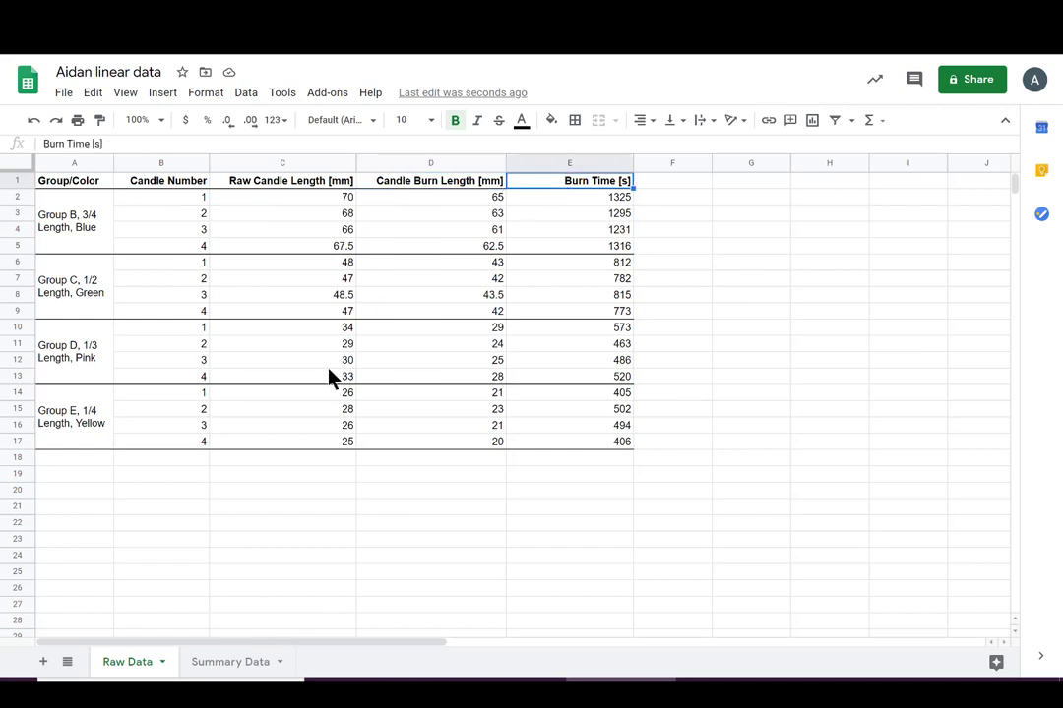
click(271, 188)
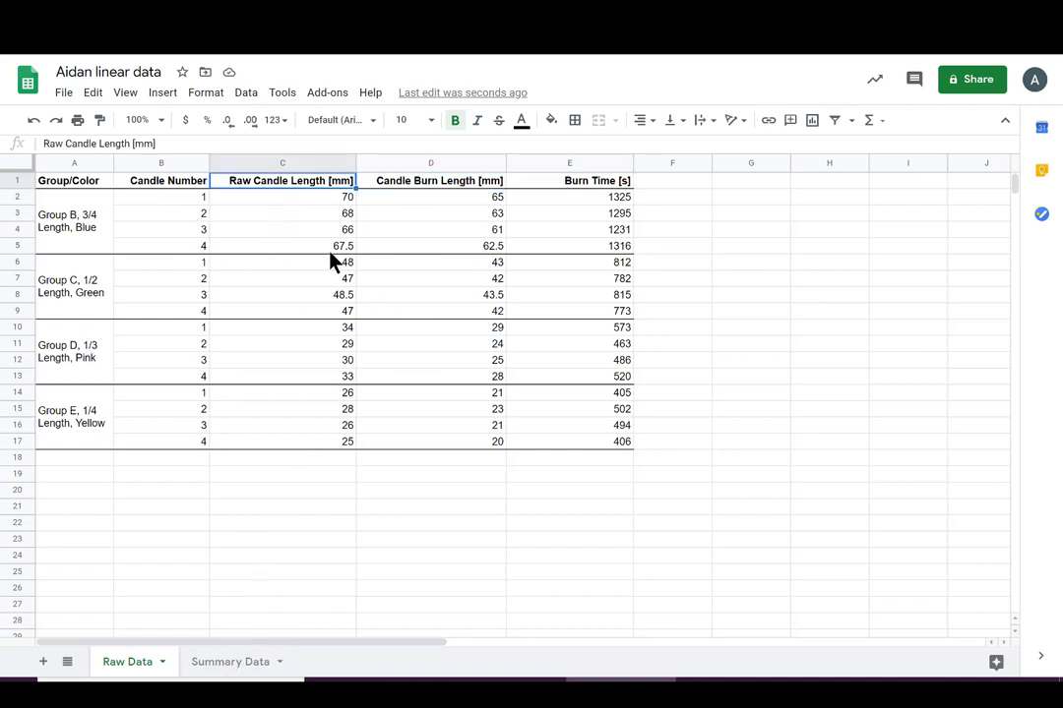
drag(313, 247, 311, 260)
drag(106, 267, 168, 295)
drag(387, 288, 560, 295)
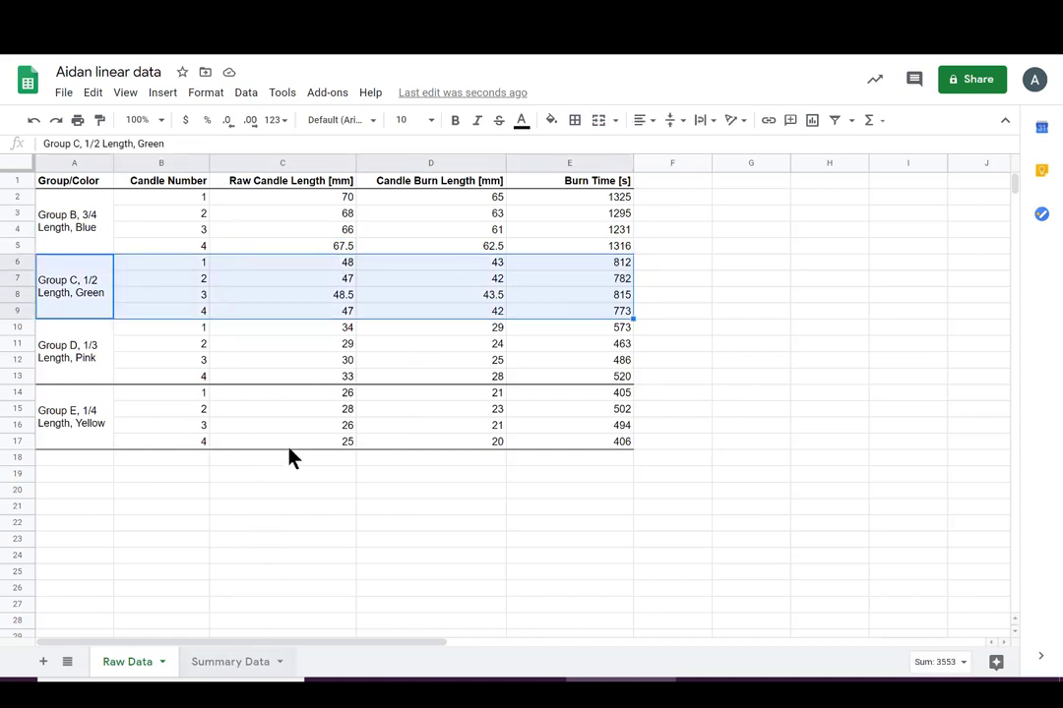
click(267, 492)
Return to Summary Data and look over the single result row reserved for each group.
click(236, 662)
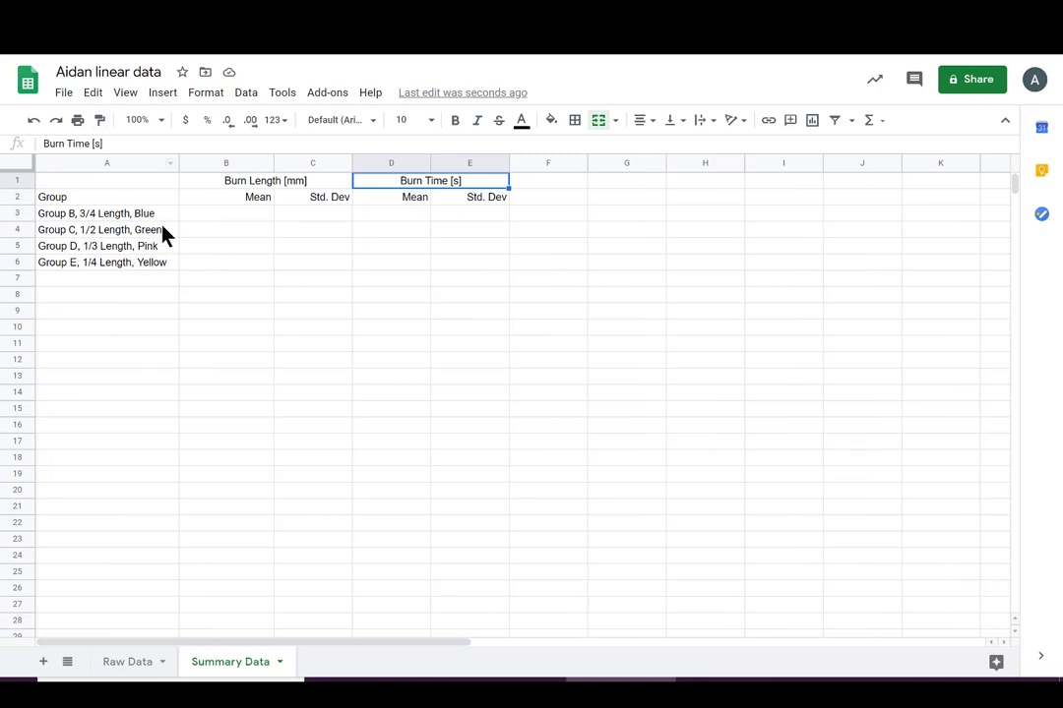
mouse_move(204, 232)
mouse_down()
mouse_move(206, 215)
mouse_move(531, 217)
mouse_up()
click(300, 265)
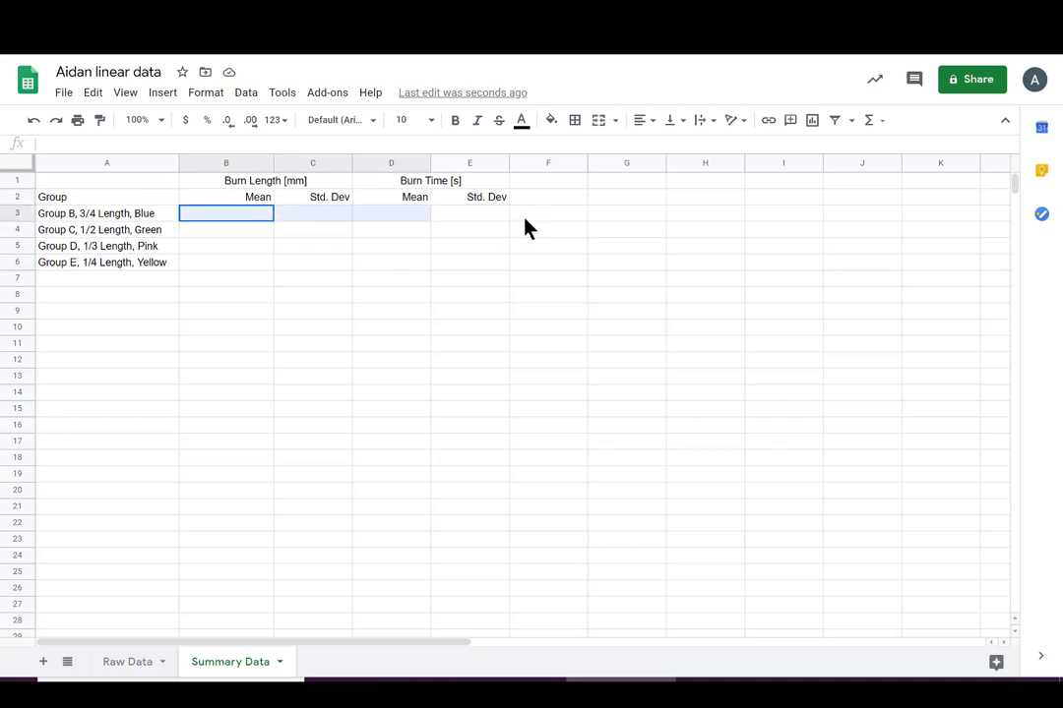
drag(222, 229, 492, 234)
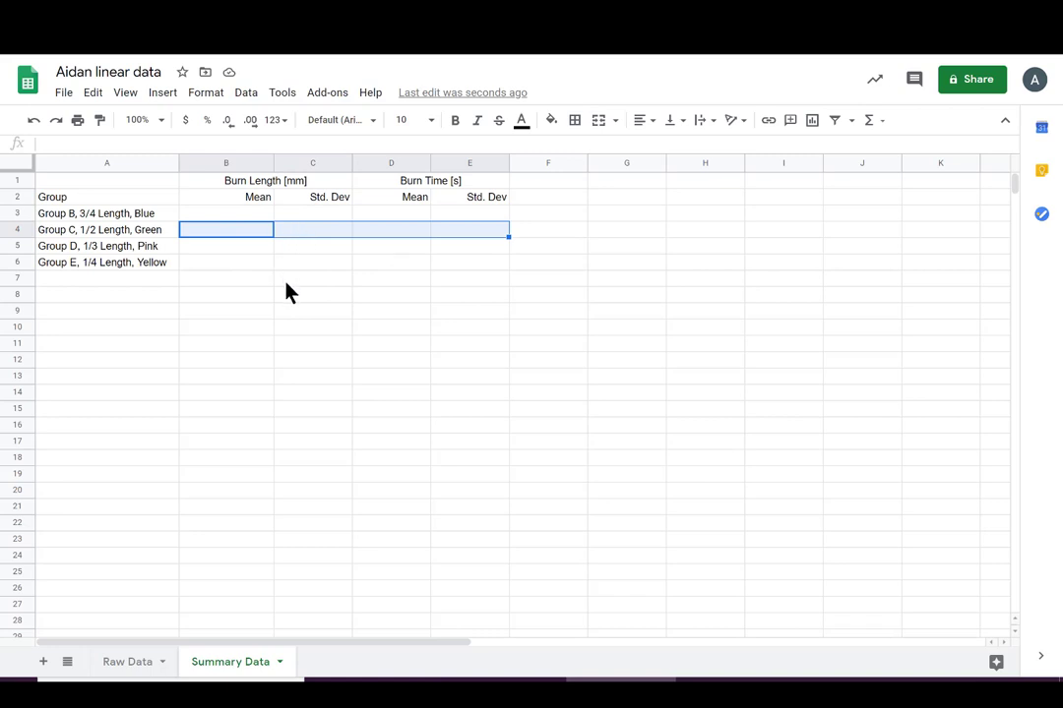
click(264, 246)
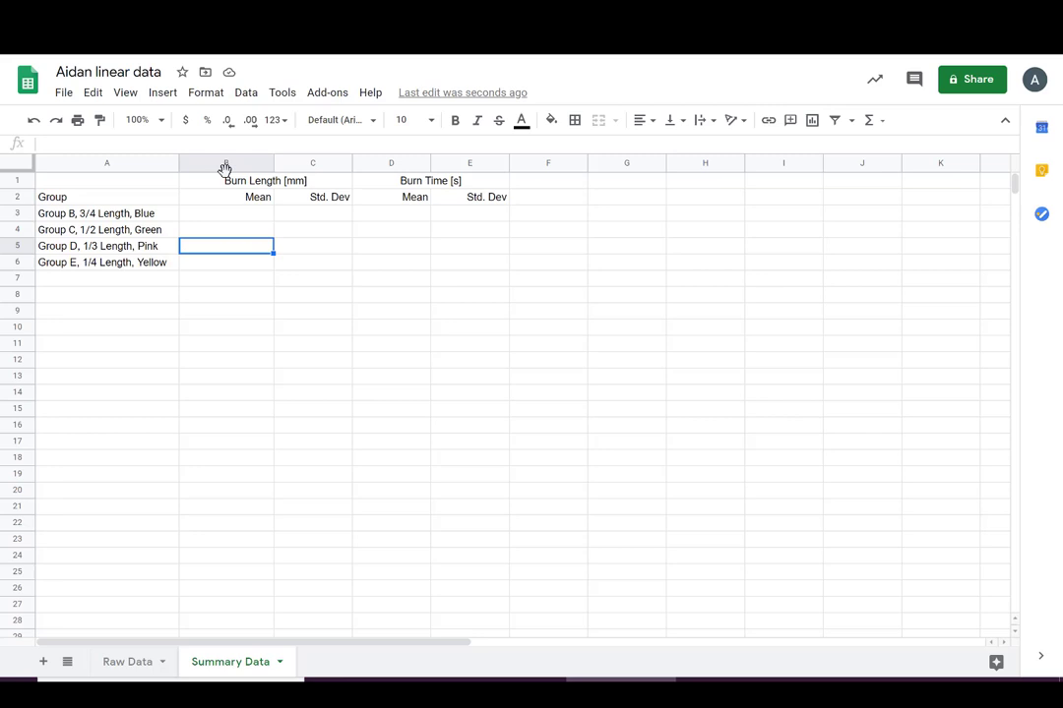
Add a bottom border under the heading rows A1:E2 on Summary Data.
drag(126, 185, 473, 201)
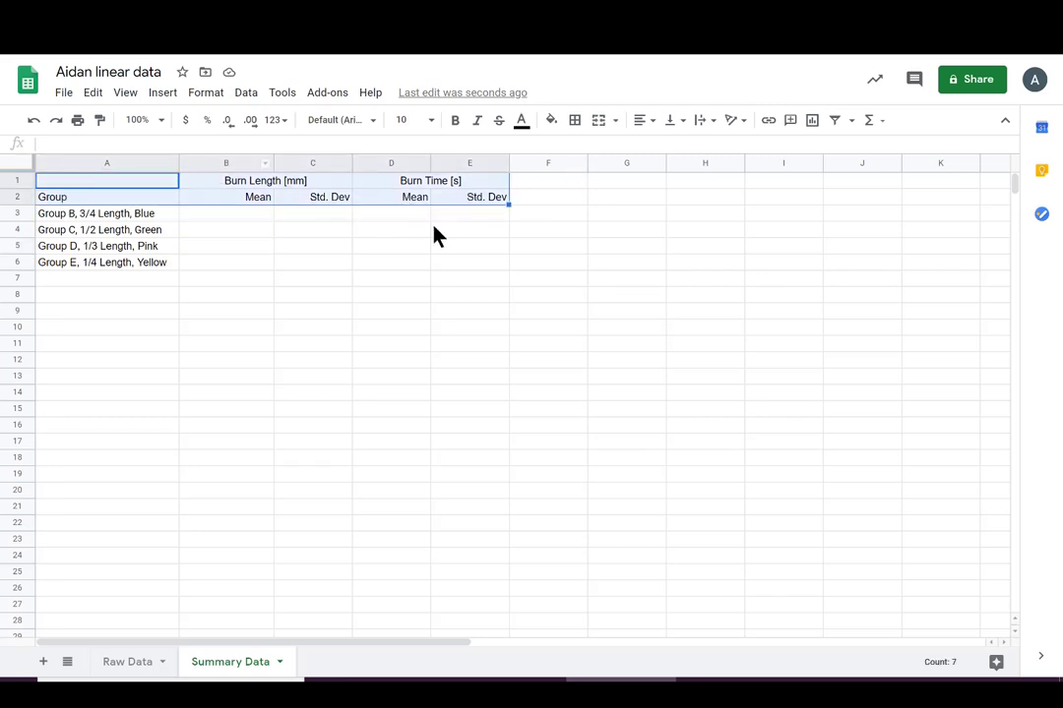
click(576, 122)
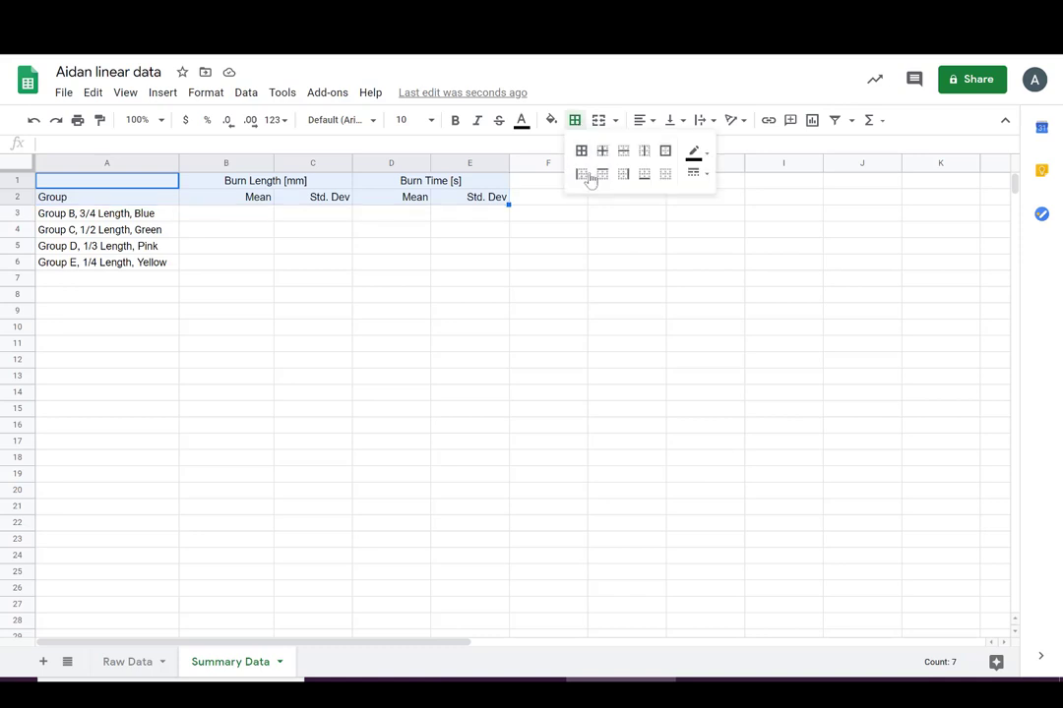
click(644, 175)
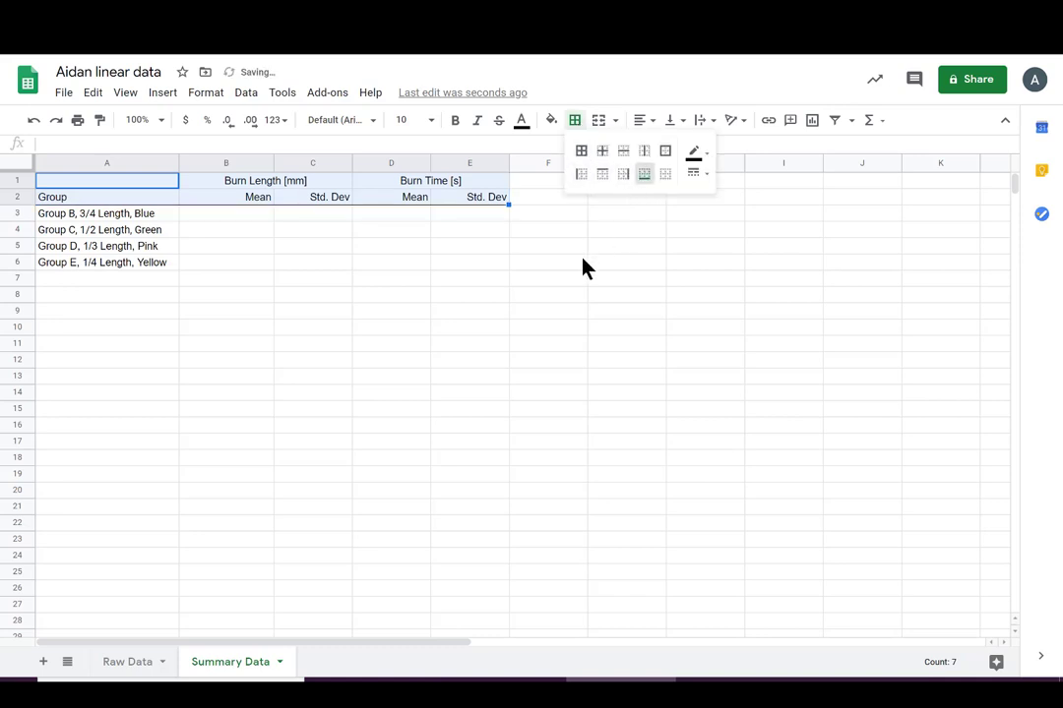
click(583, 265)
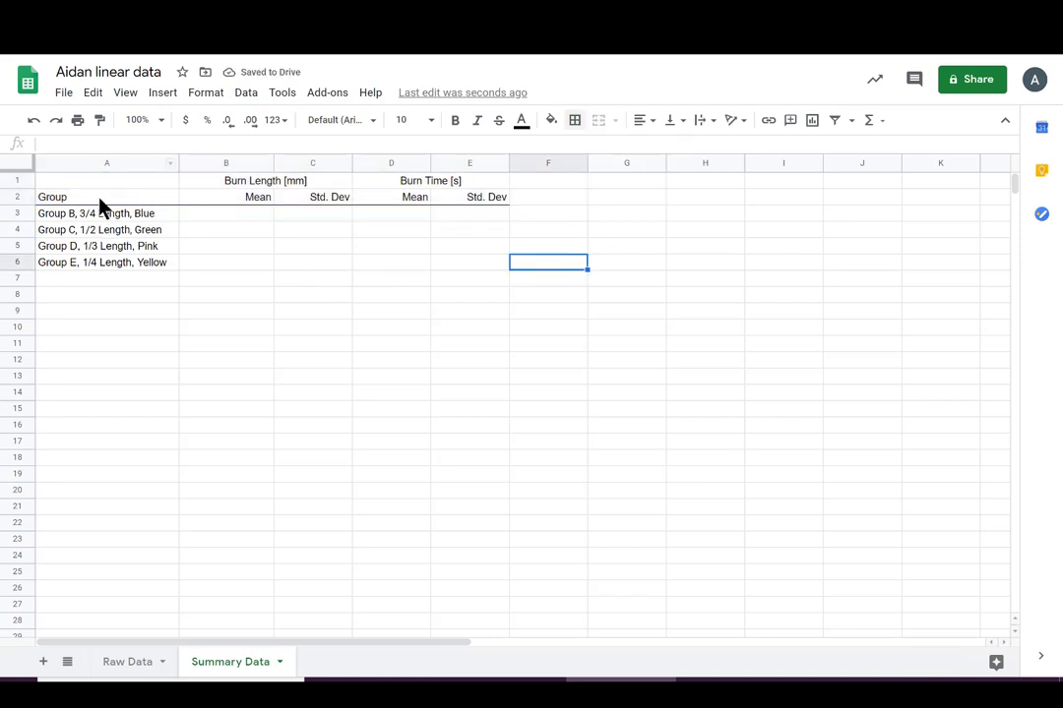
drag(168, 180, 440, 190)
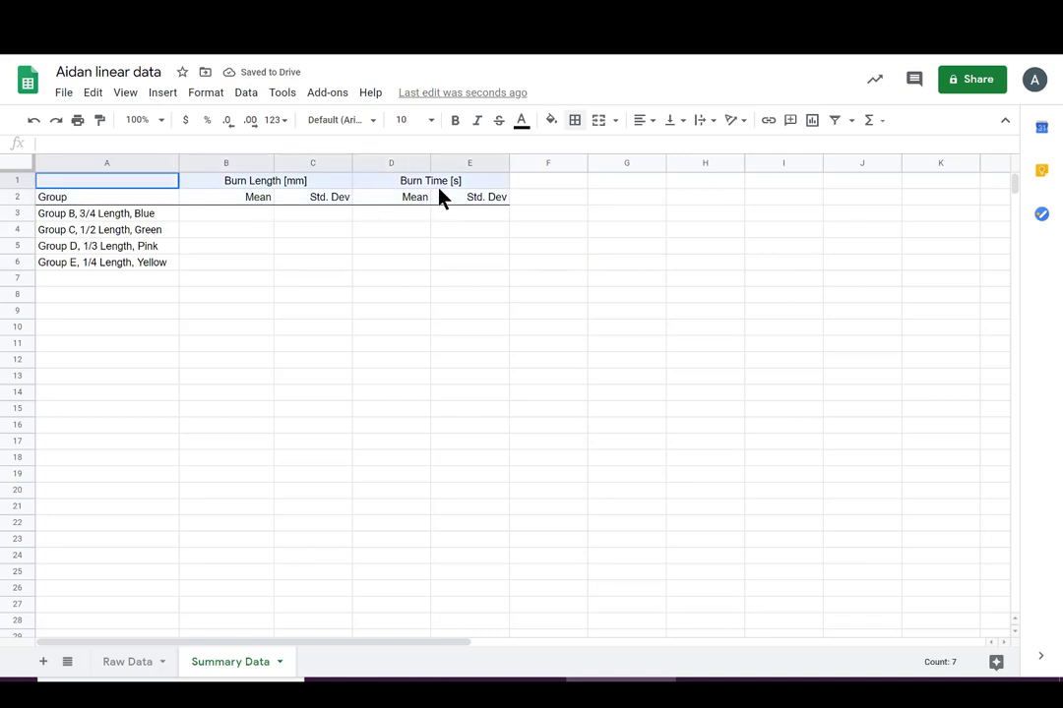
click(303, 199)
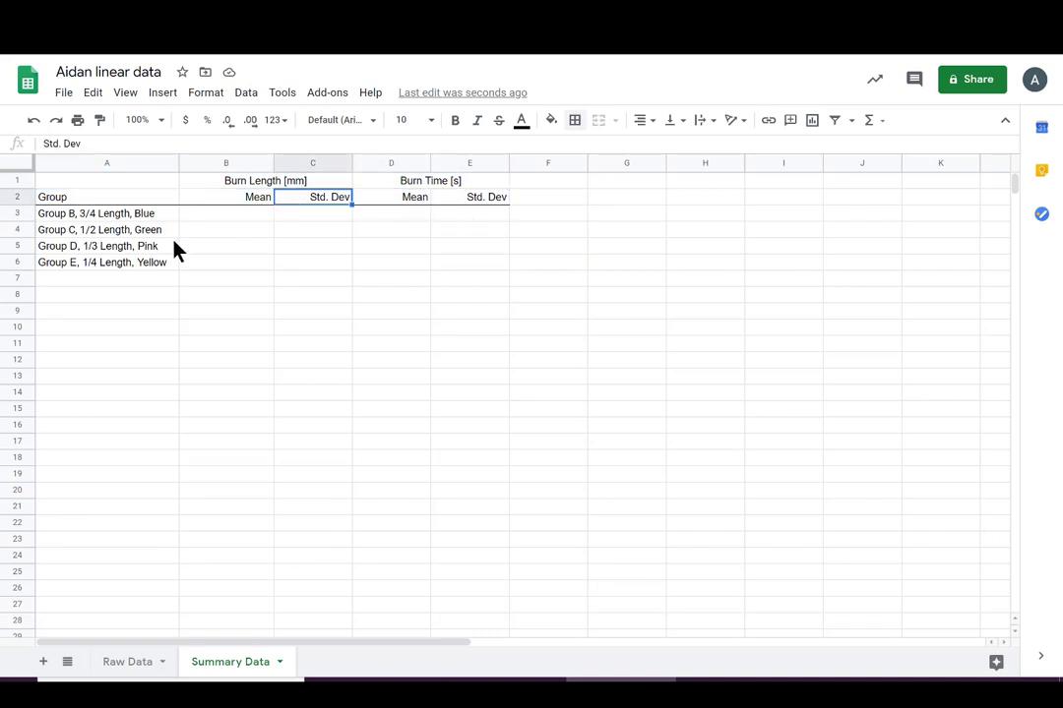
Calculate the Group B mean burn length in B3 of Summary Data with AVERAGE over Raw Data D2:D5.
click(217, 225)
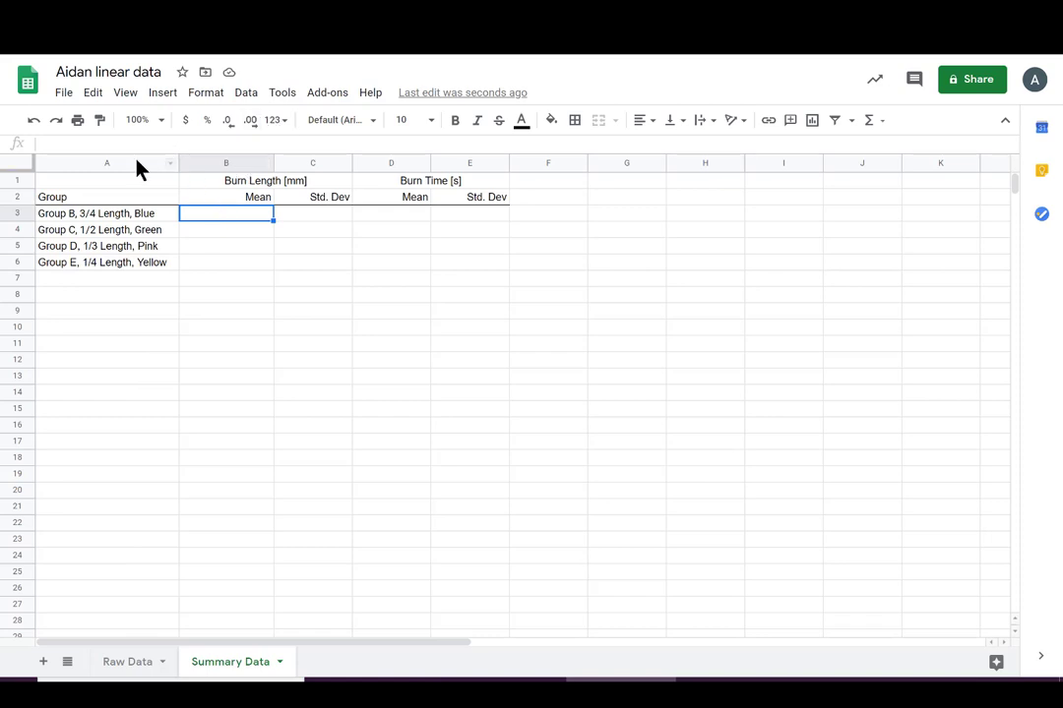
text(=)
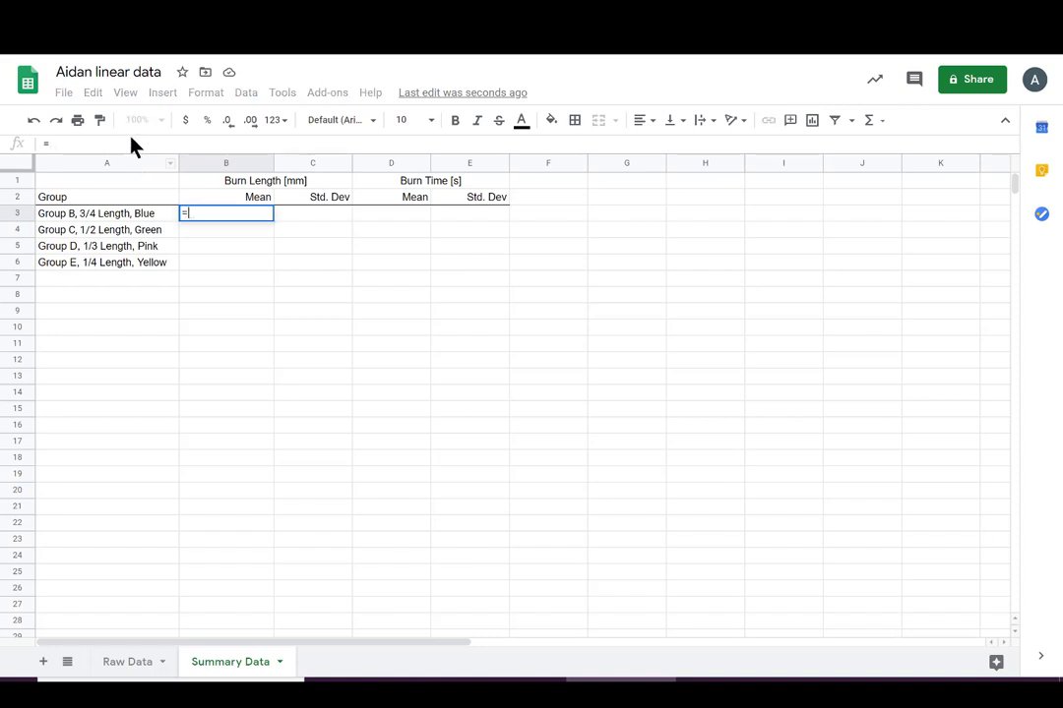
text(average)
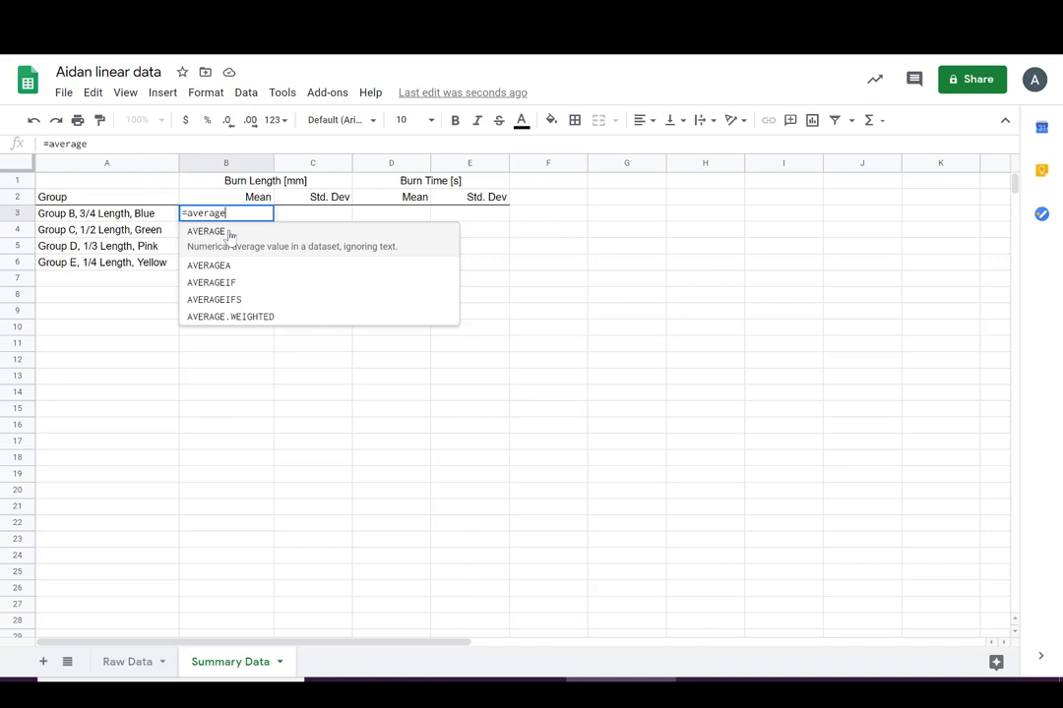
click(229, 232)
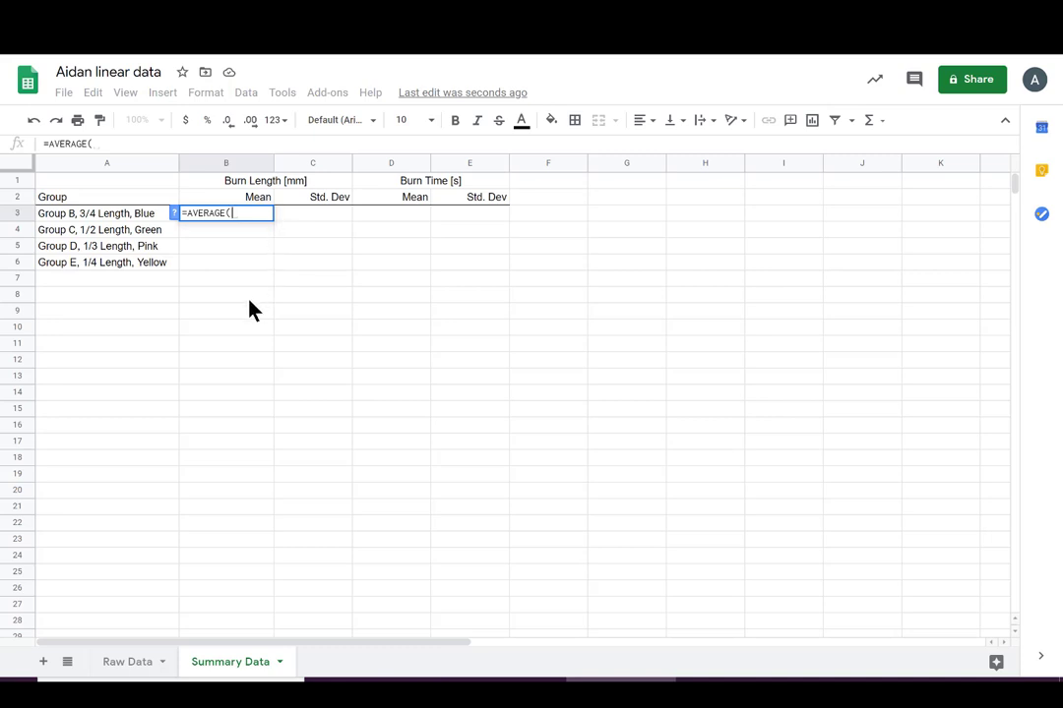
click(128, 662)
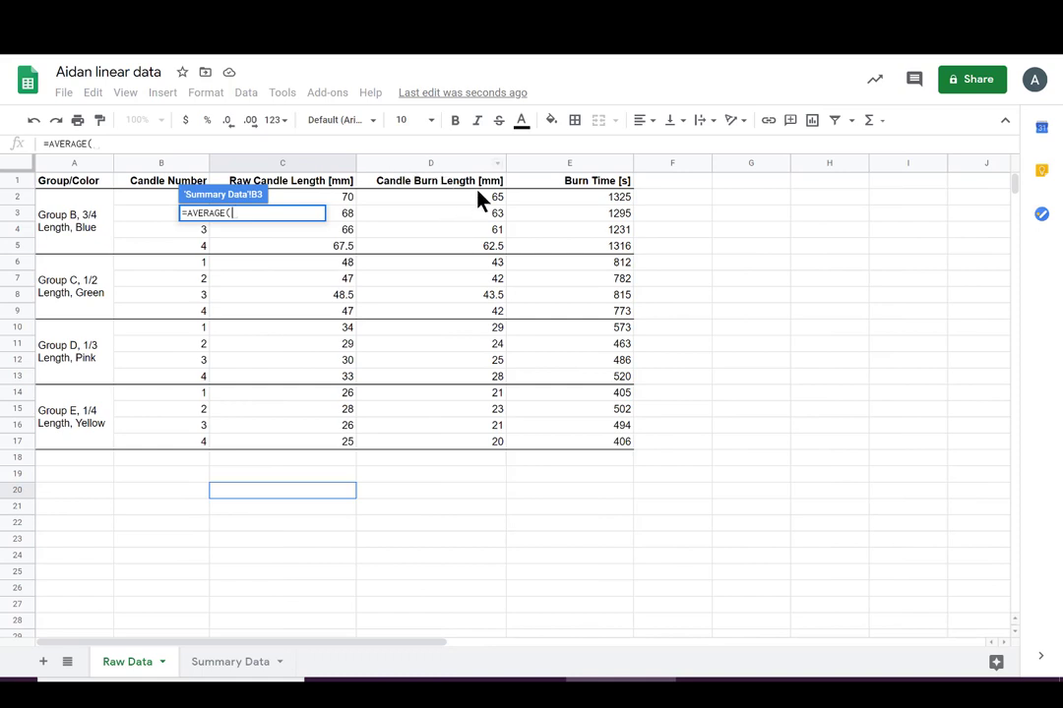
drag(482, 202, 483, 251)
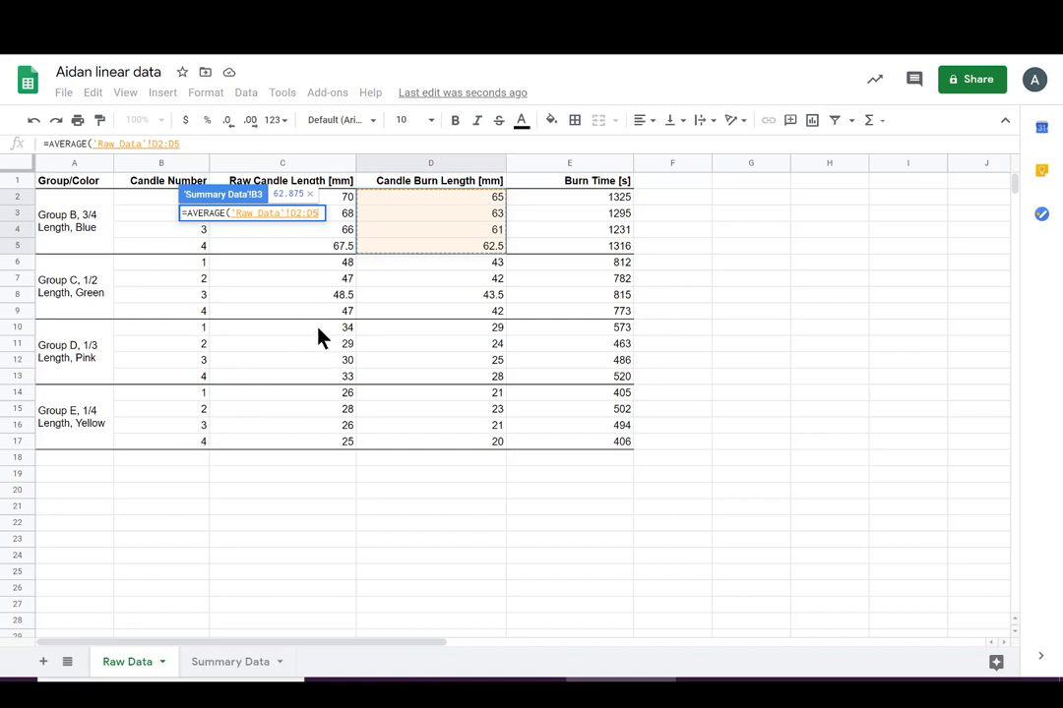
key(Return)
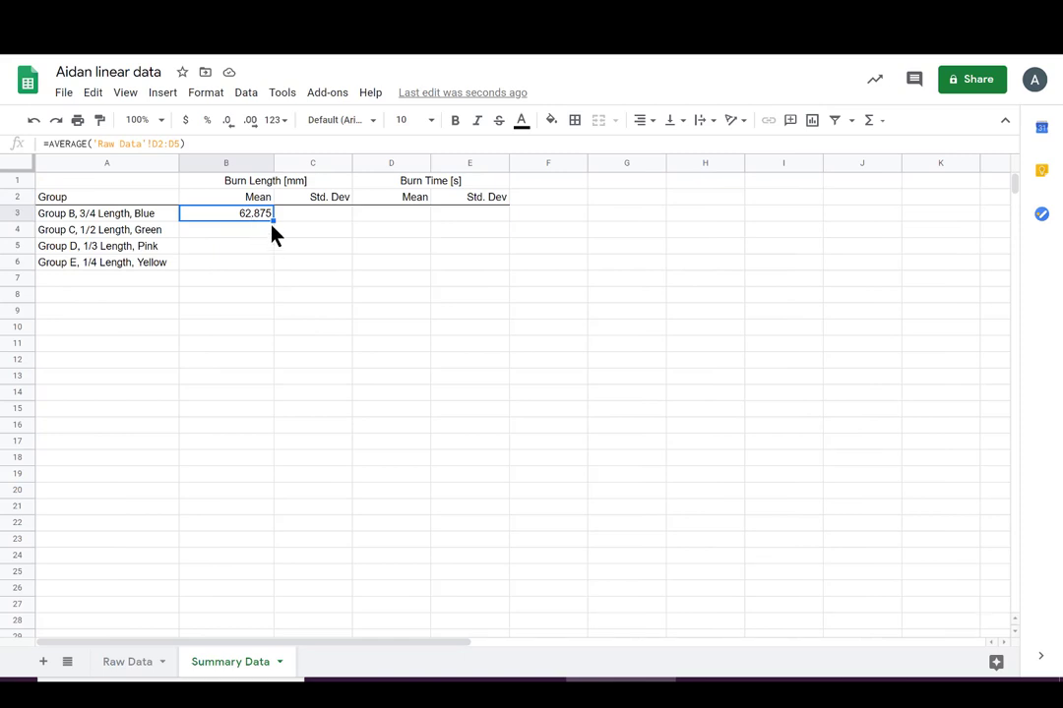
Calculate the Group B burn length standard deviation in C3 with STDEV.S over Raw Data D2:D5.
click(311, 212)
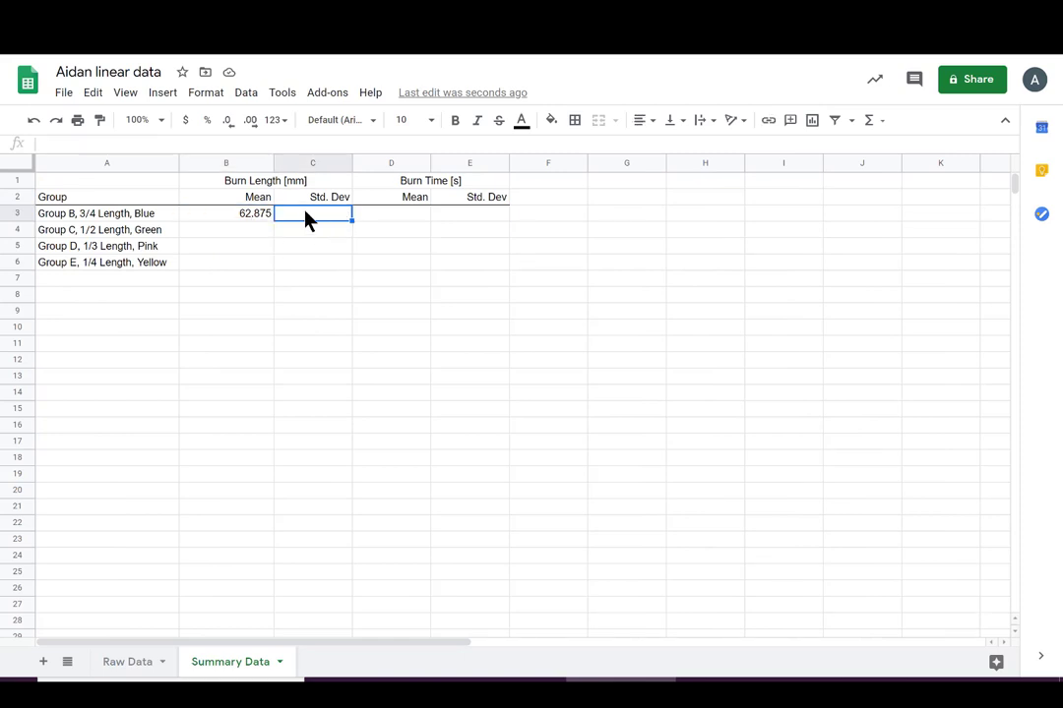
text(st)
key(BackSpace)
key(BackSpace)
key(BackSpace)
text(=st)
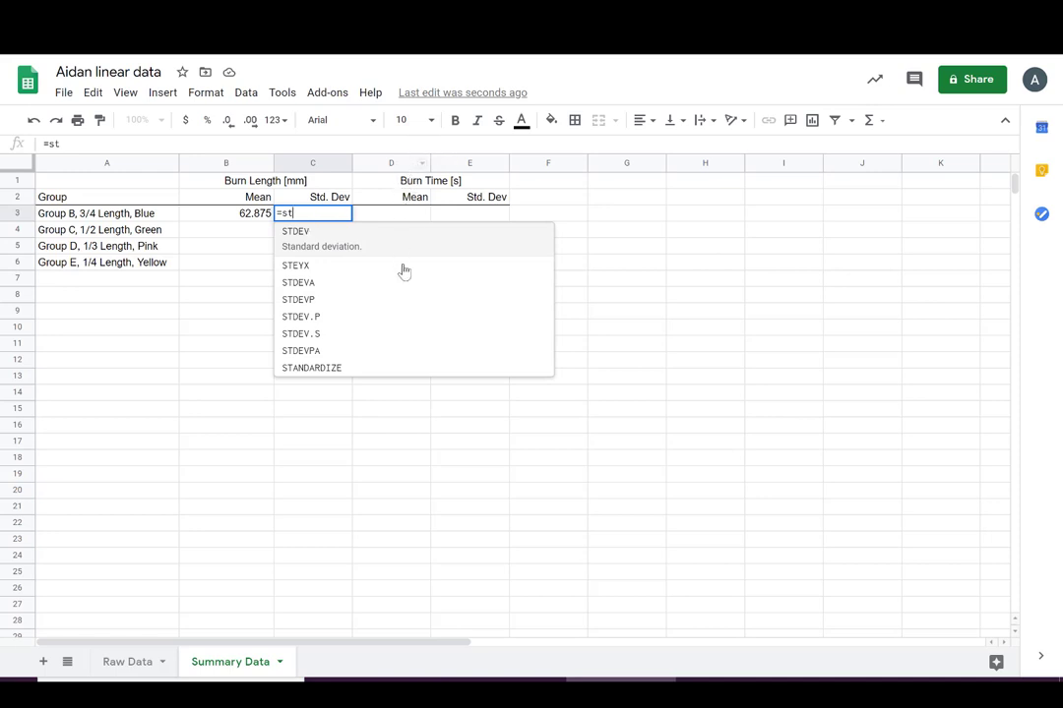
click(356, 340)
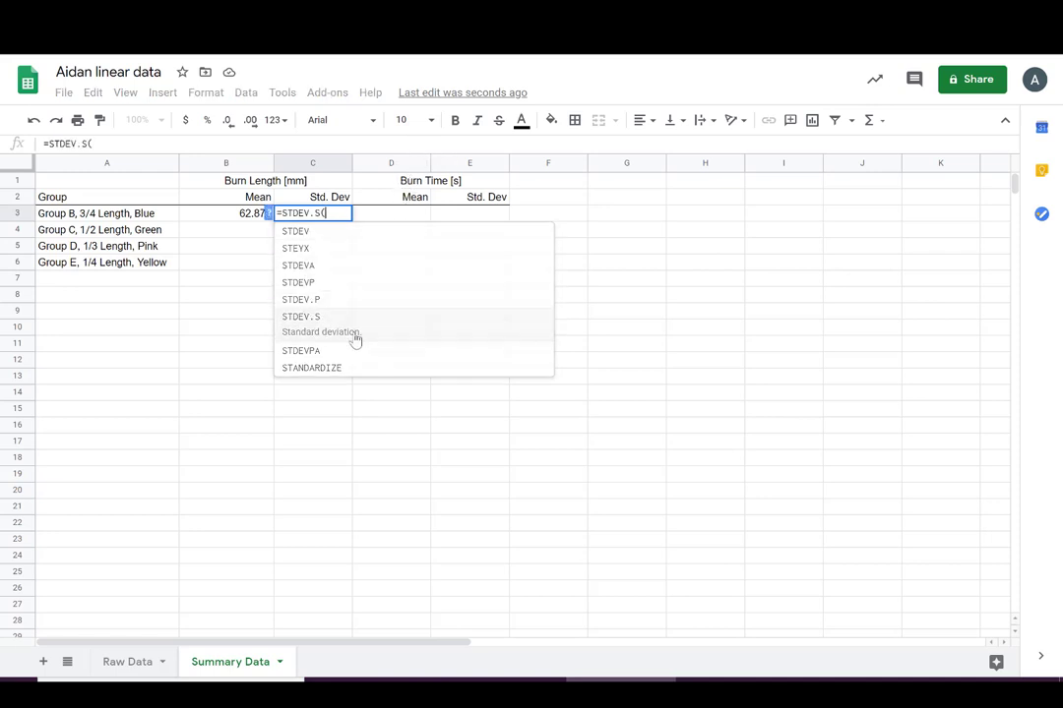
click(121, 667)
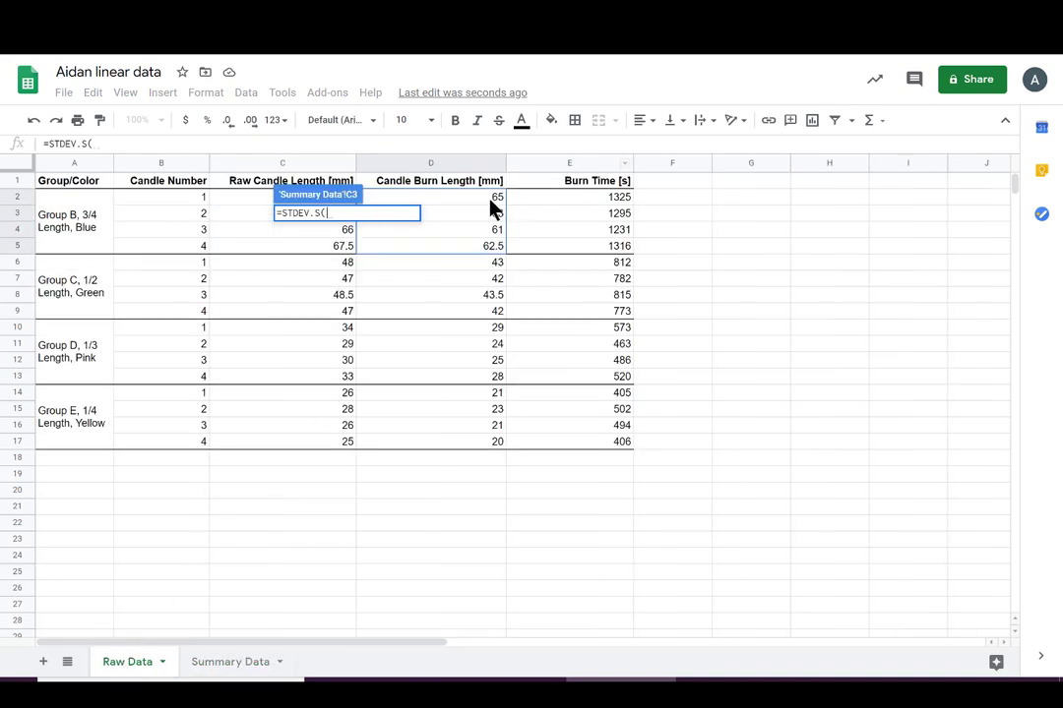
drag(491, 202, 492, 256)
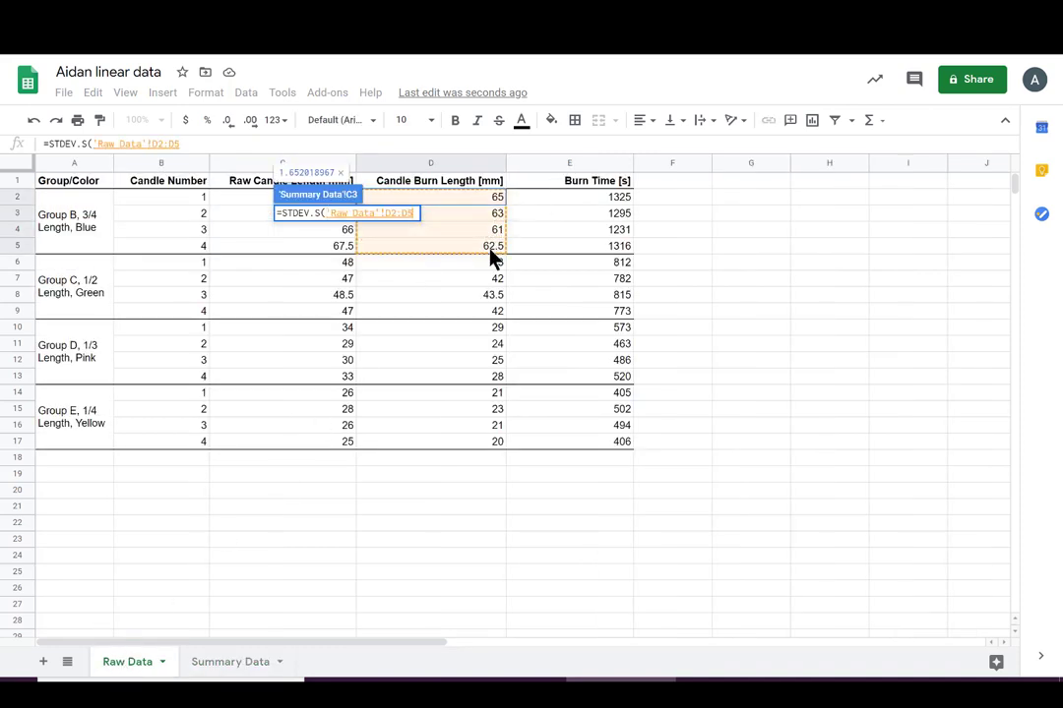
key(Return)
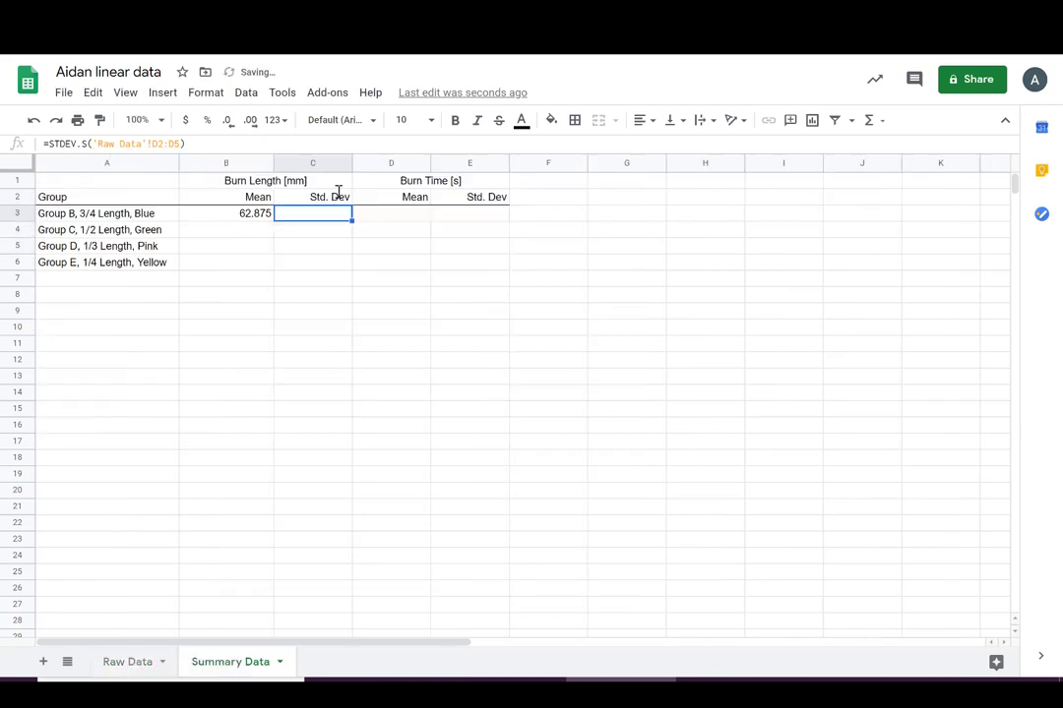
key(Return)
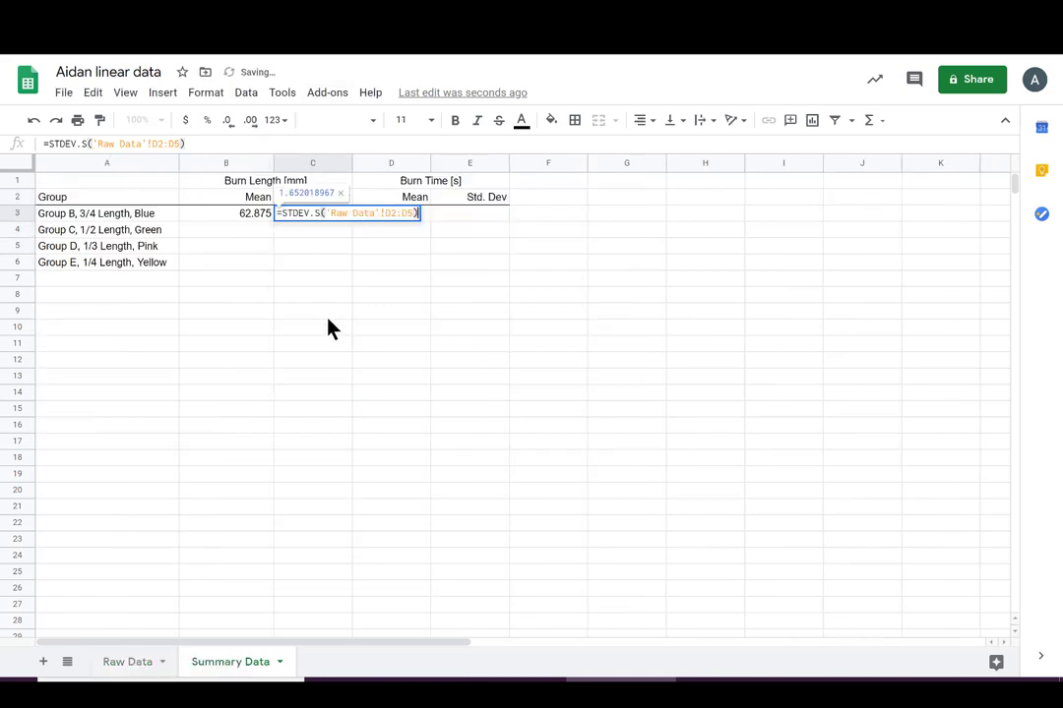
key(Return)
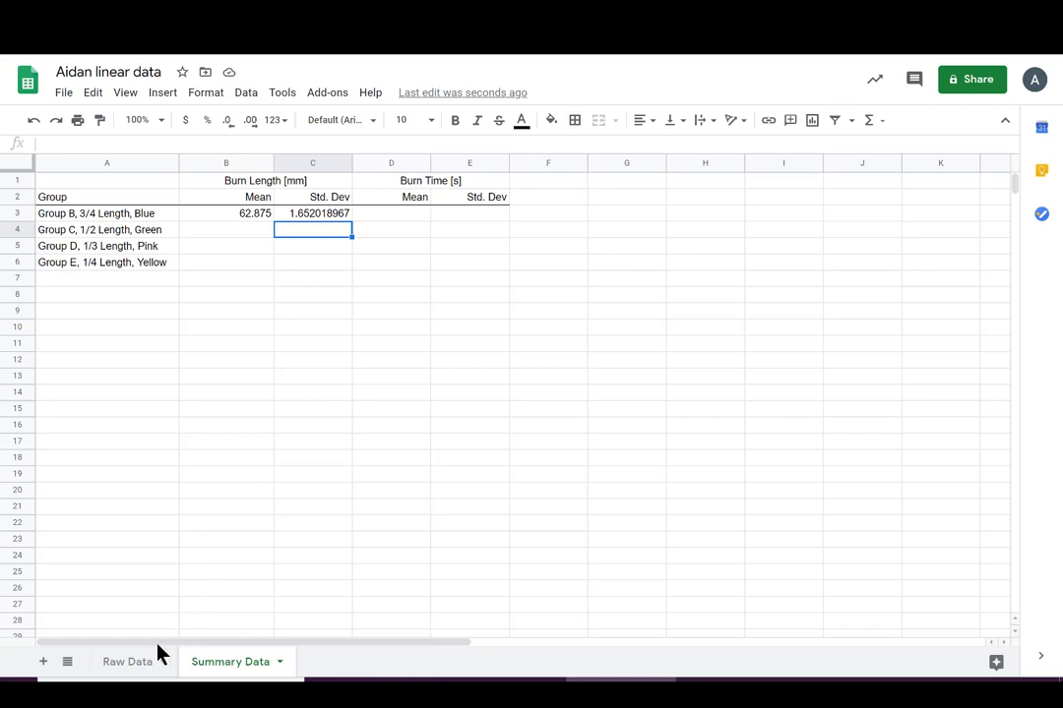
Calculate the Group C mean burn length in B4 with AVERAGE over Raw Data D6:D9.
click(253, 230)
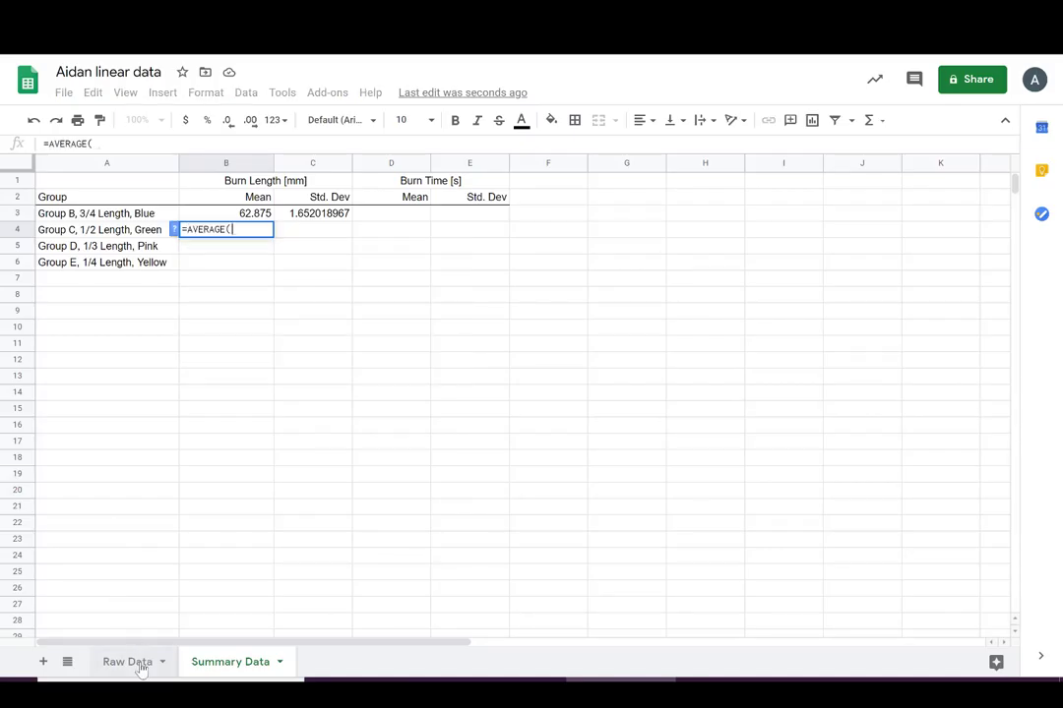
click(128, 662)
drag(468, 258, 470, 313)
key(Return)
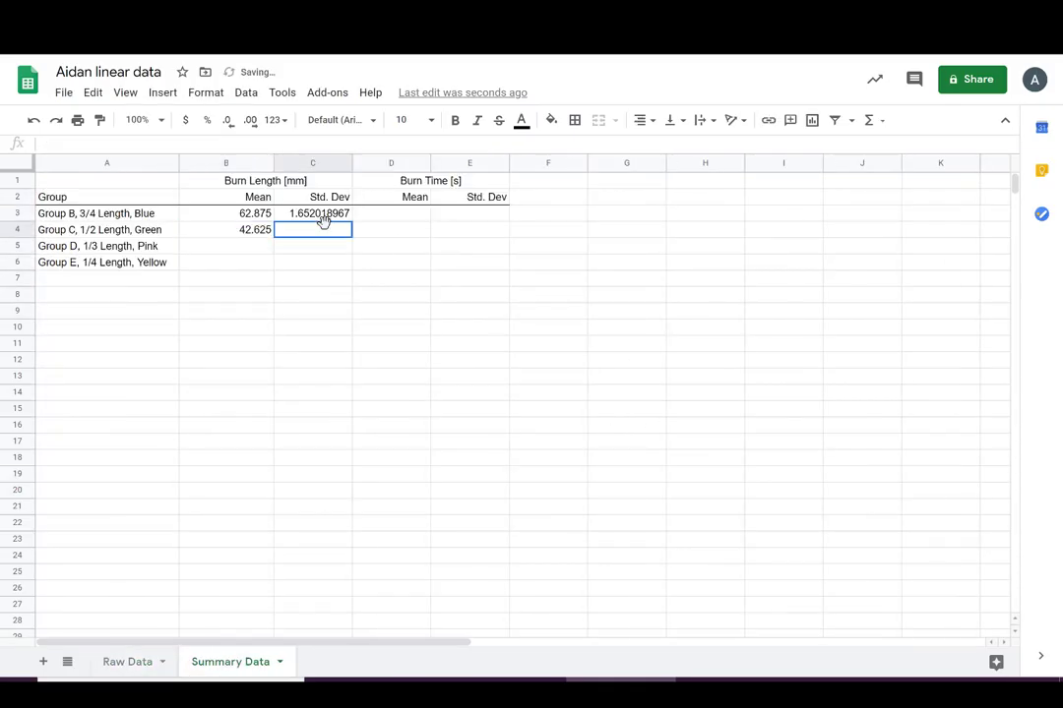
Calculate the Group C burn length standard deviation in C4 with STDEV.S over Raw Data D6:D9.
text(=st)
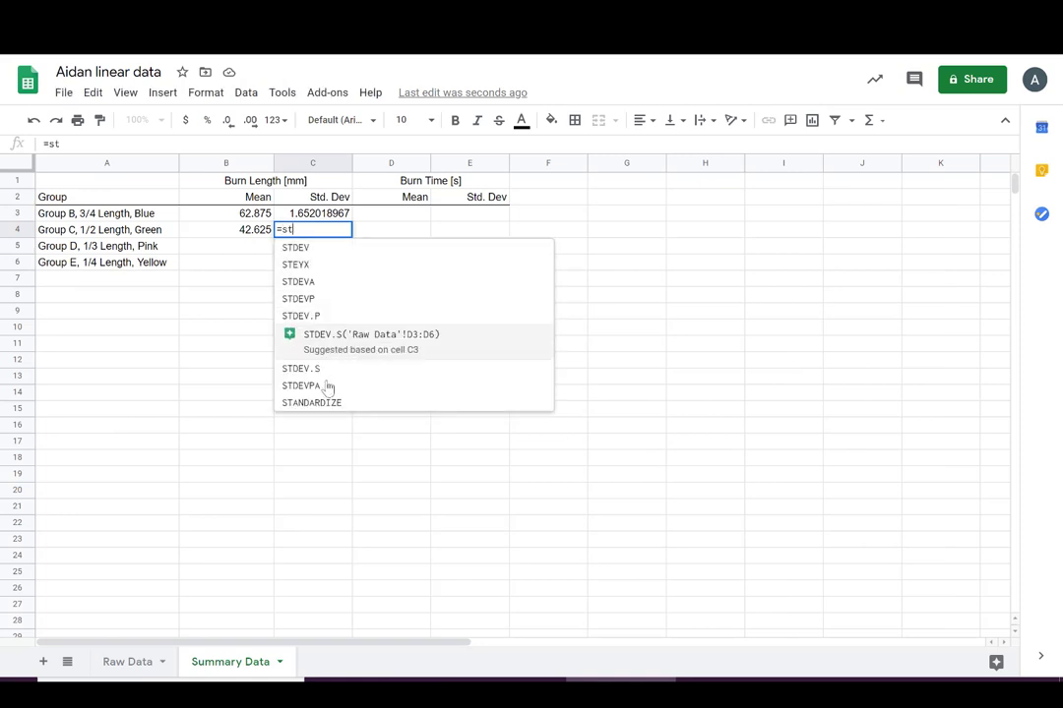
click(301, 368)
click(128, 663)
click(471, 261)
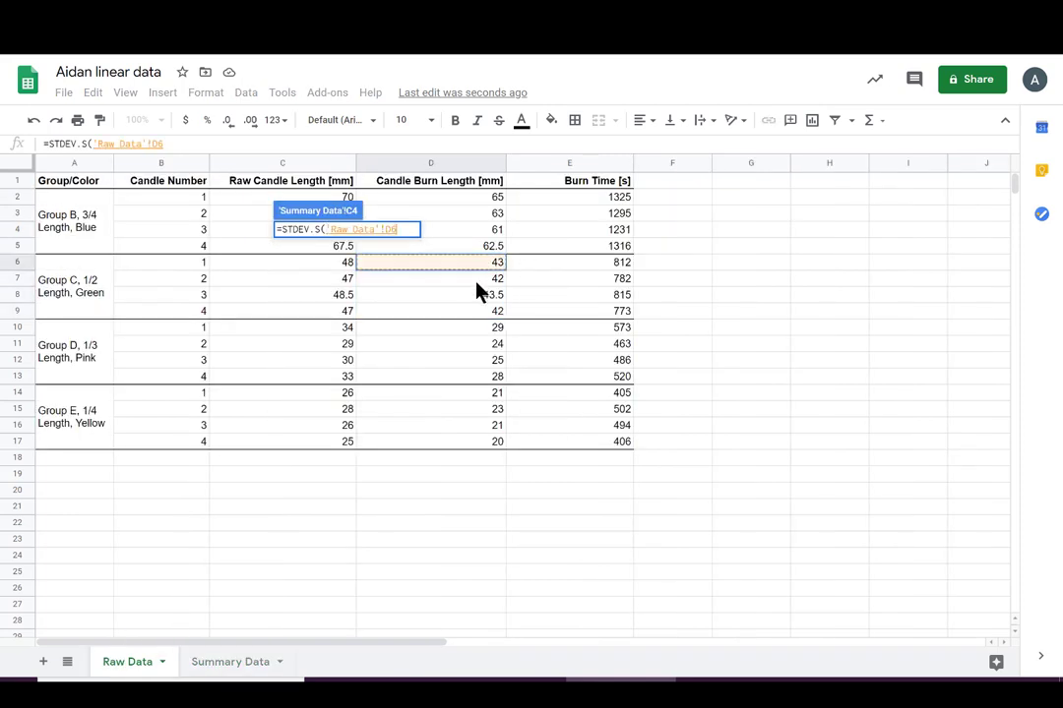
drag(476, 284, 474, 305)
key(Return)
Calculate the Group D mean burn length in B5 with AVERAGE over Raw Data D10:D13.
click(241, 248)
text(=aaverage)
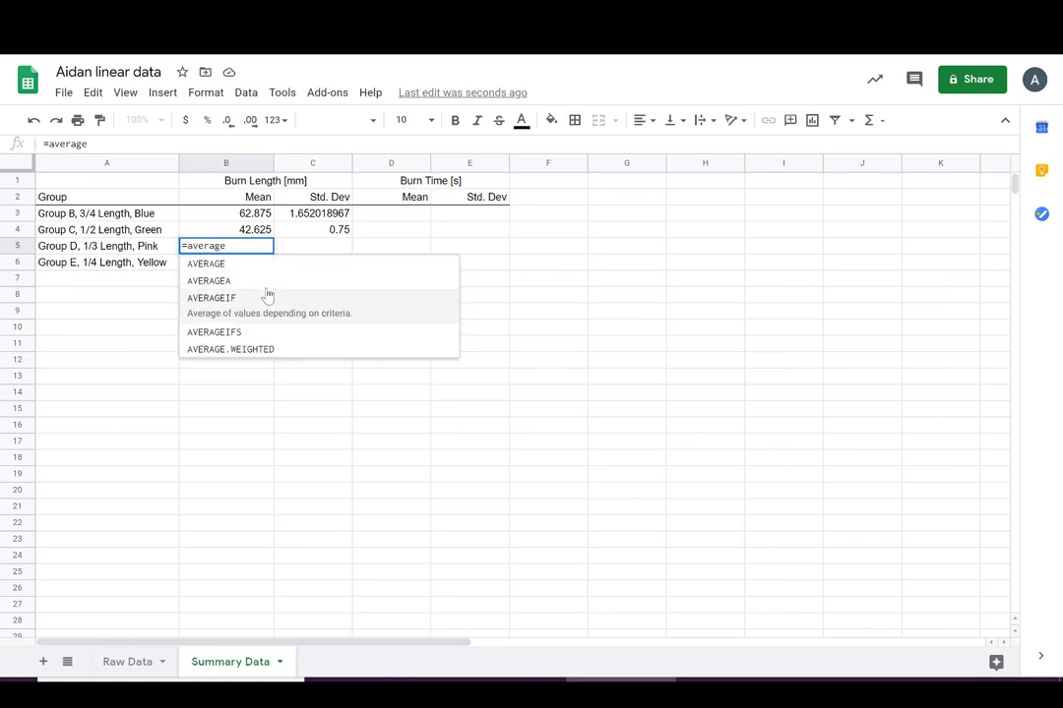
click(206, 264)
click(123, 662)
drag(468, 330, 462, 379)
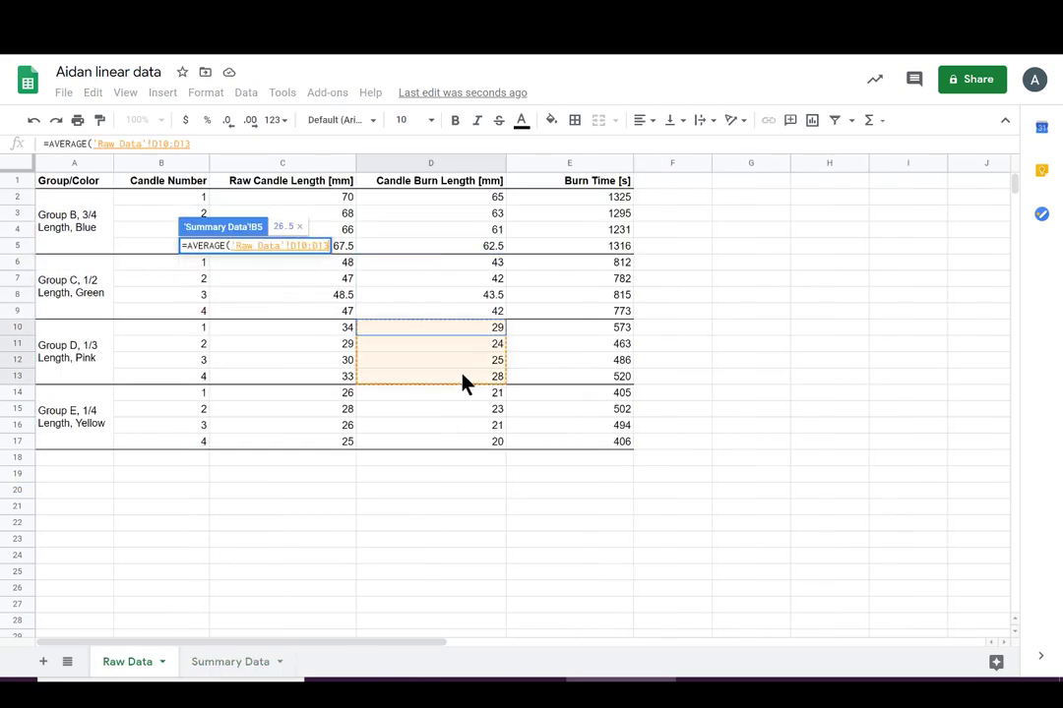
key(Return)
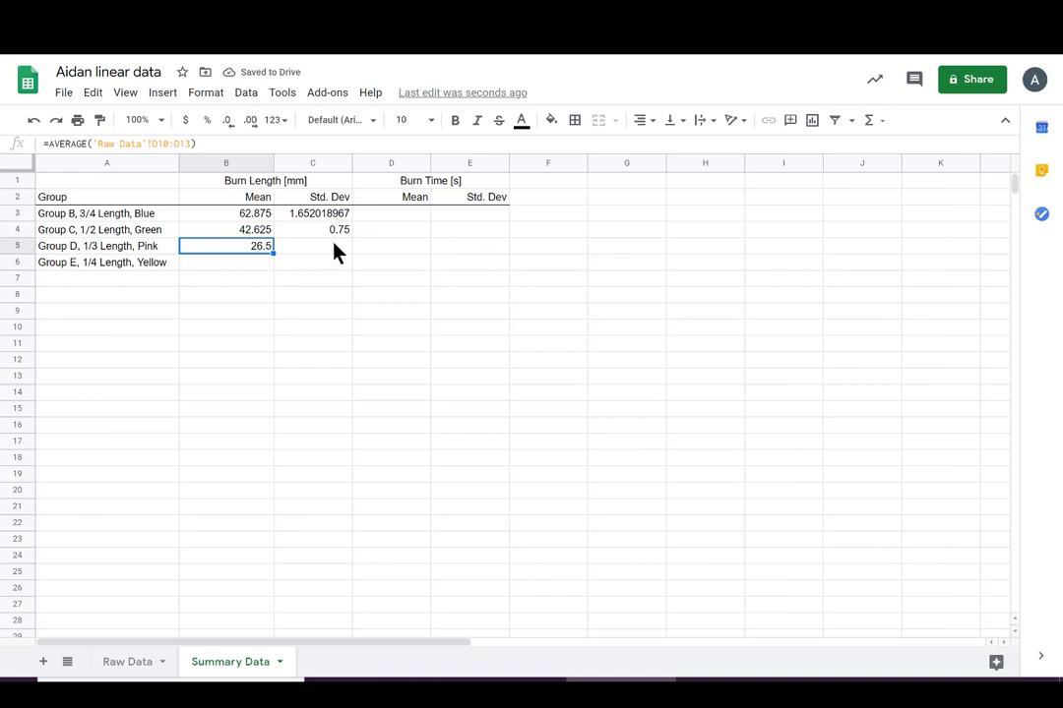
Try filling the standard deviation formula from C4 down into C5, check the range it references, and clear C5.
click(339, 244)
click(345, 232)
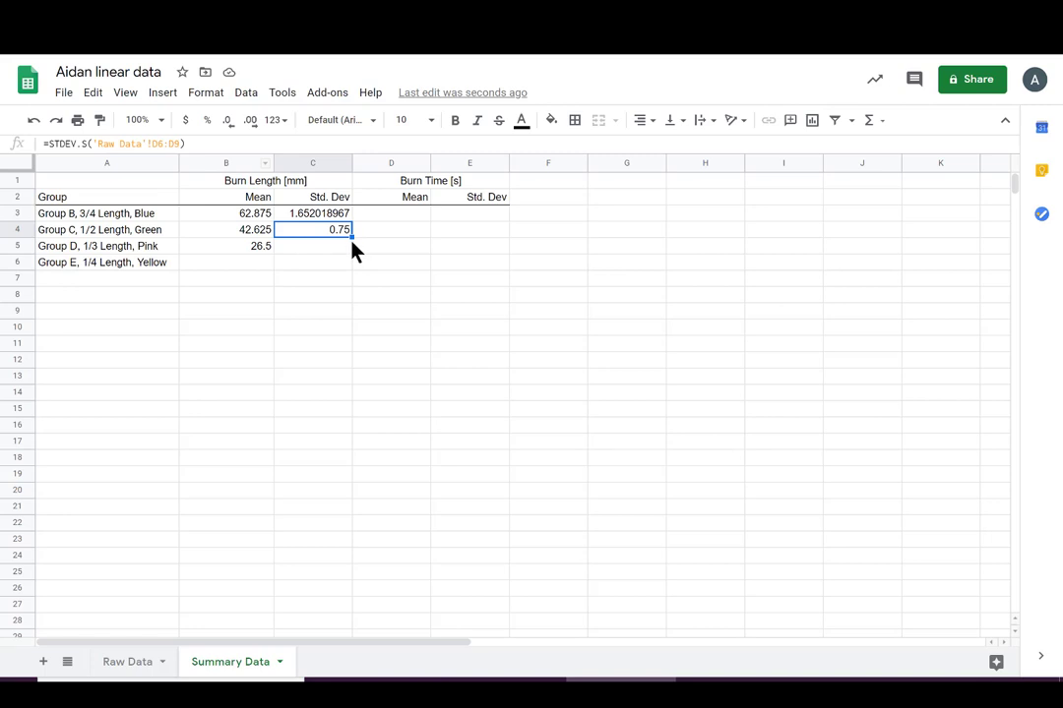
drag(351, 237, 351, 248)
click(345, 286)
click(337, 245)
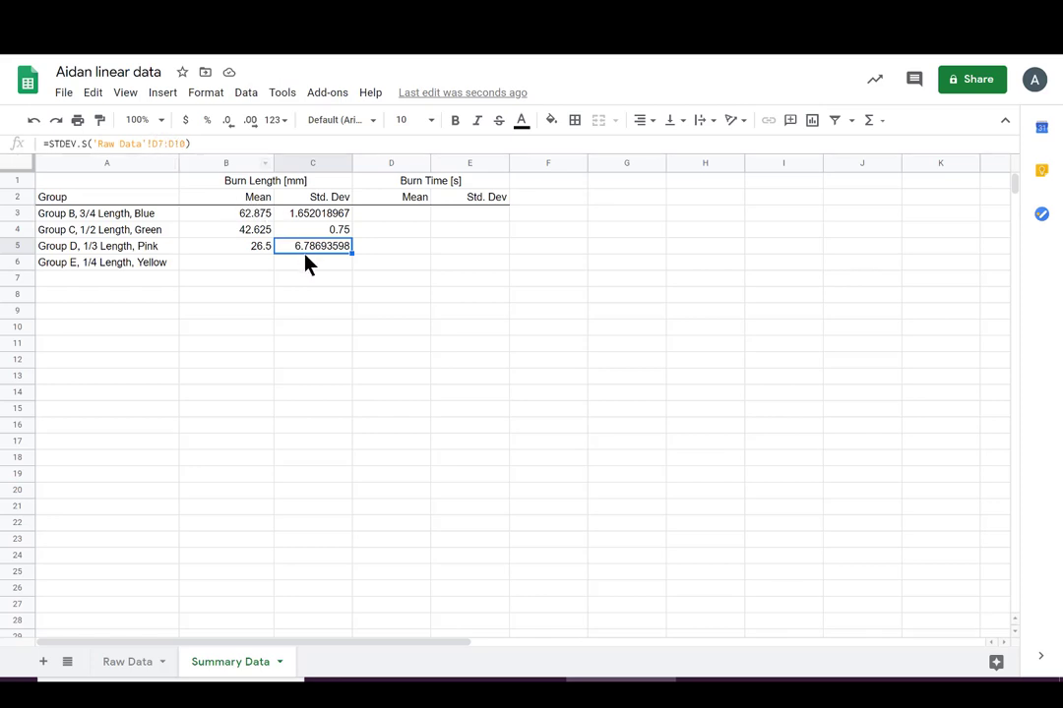
key(Delete)
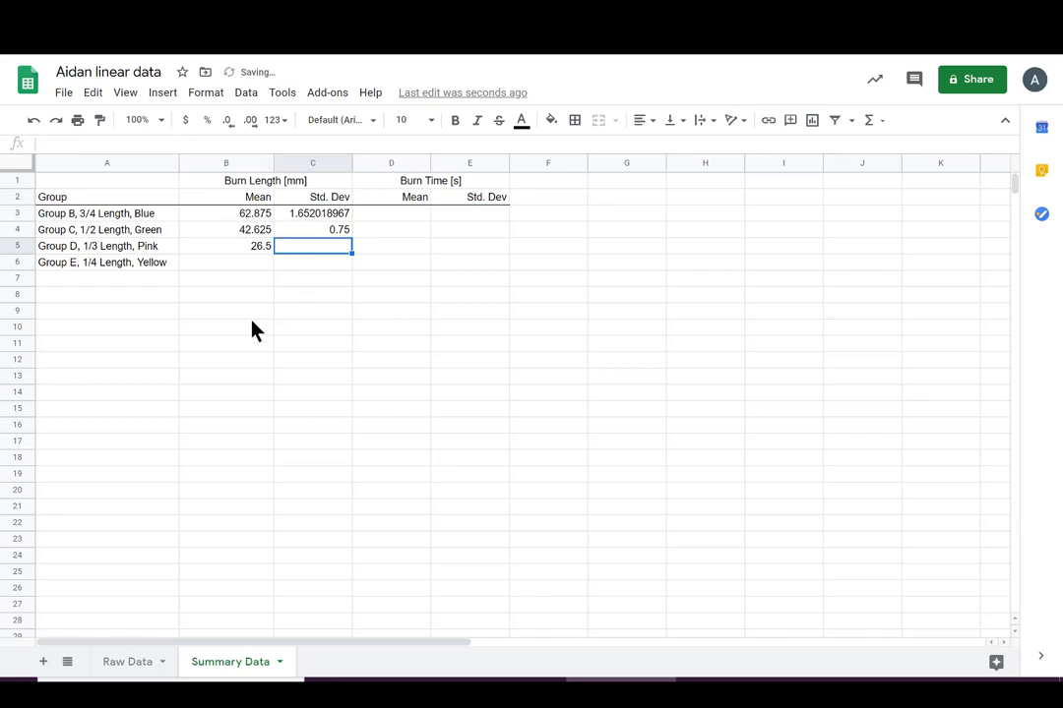
Examine the Group B and Group C burn length ranges on Raw Data, and return to Summary Data.
click(124, 661)
drag(489, 197, 486, 310)
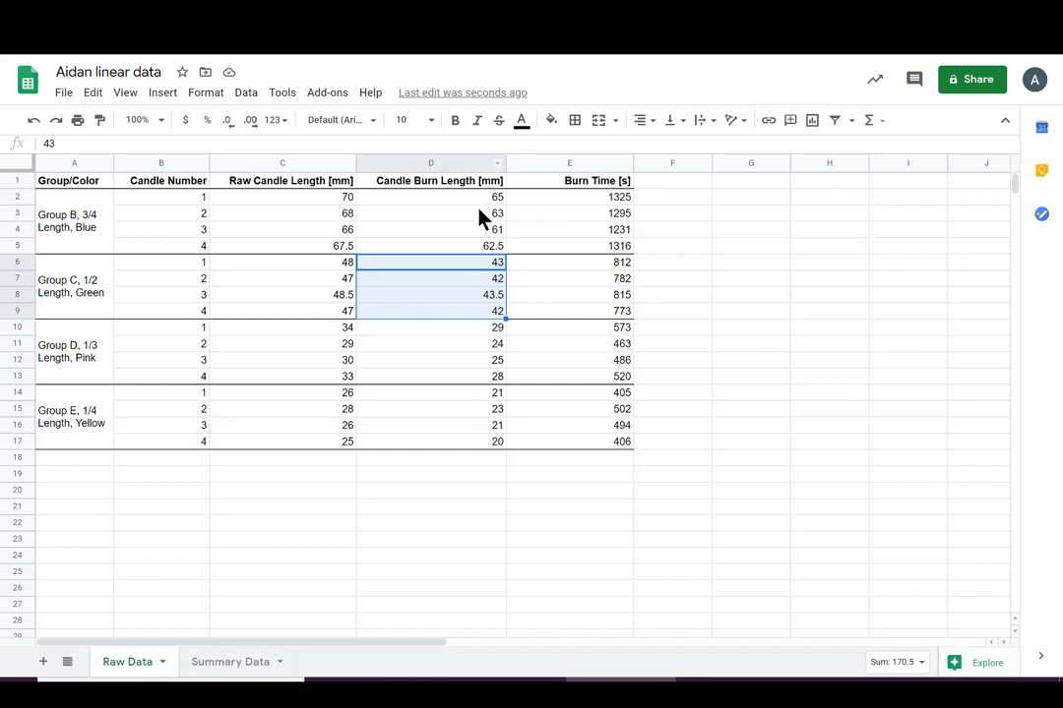
click(231, 664)
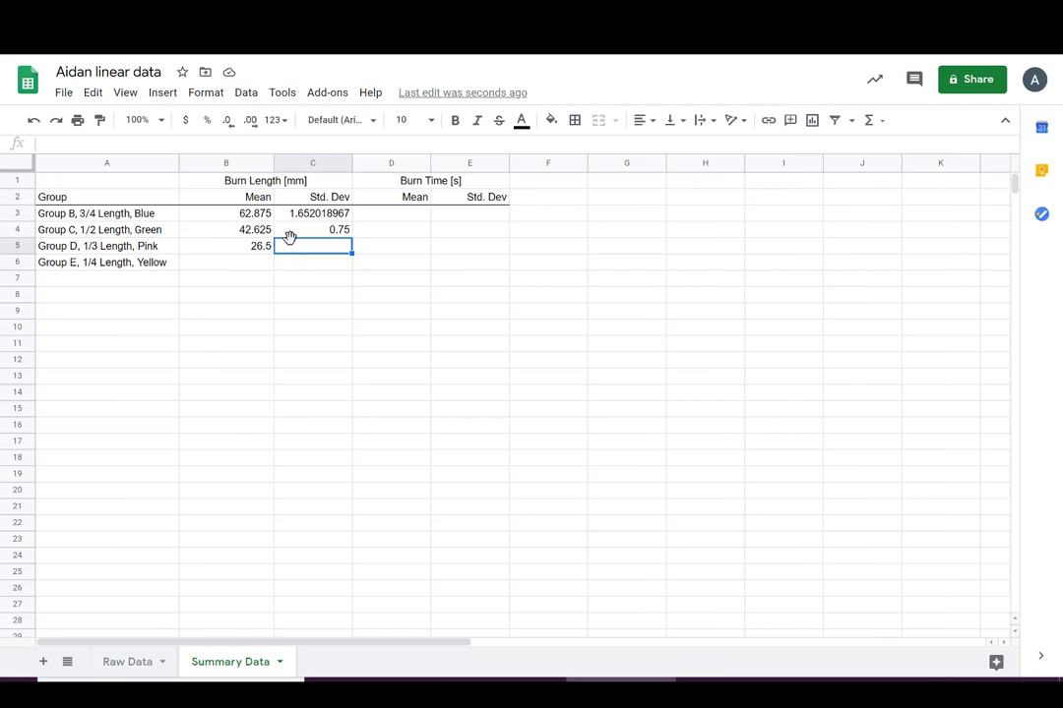
Calculate the Group D burn length standard deviation in C5 with STDEV.S over Raw Data D10:D13.
text(=st)
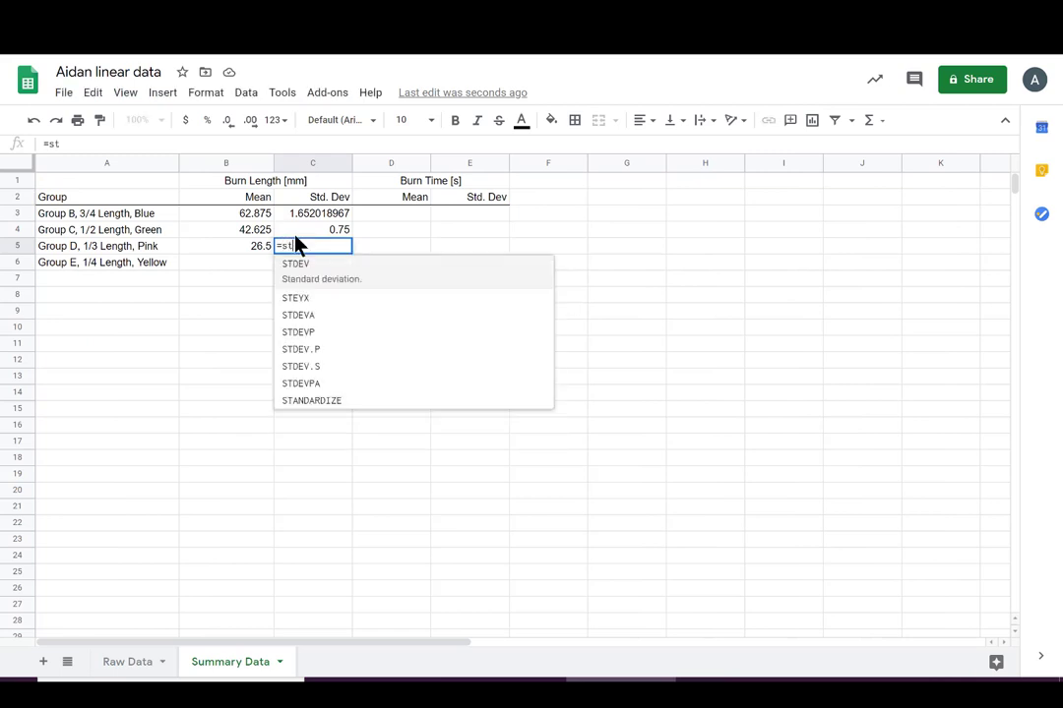
click(334, 368)
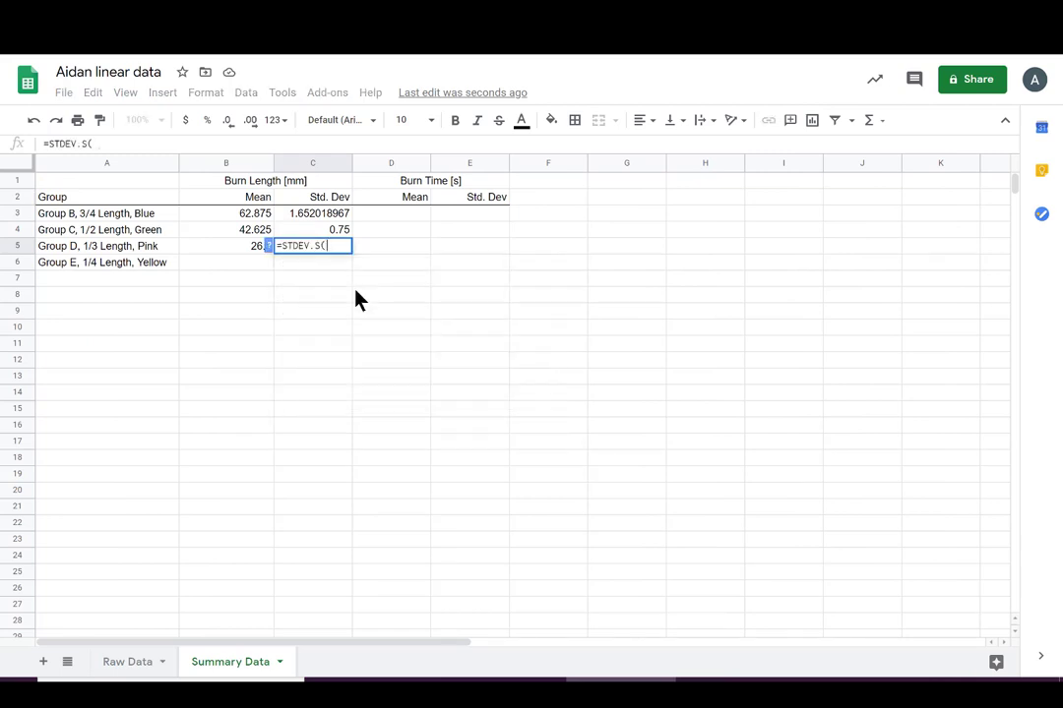
click(145, 661)
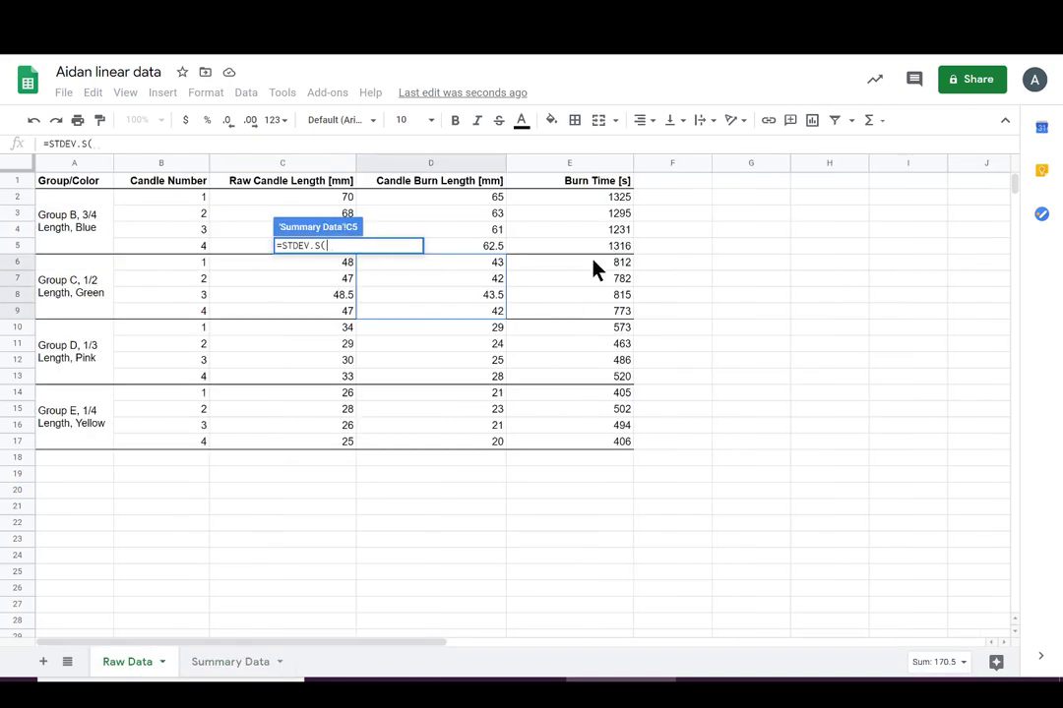
drag(455, 332, 438, 391)
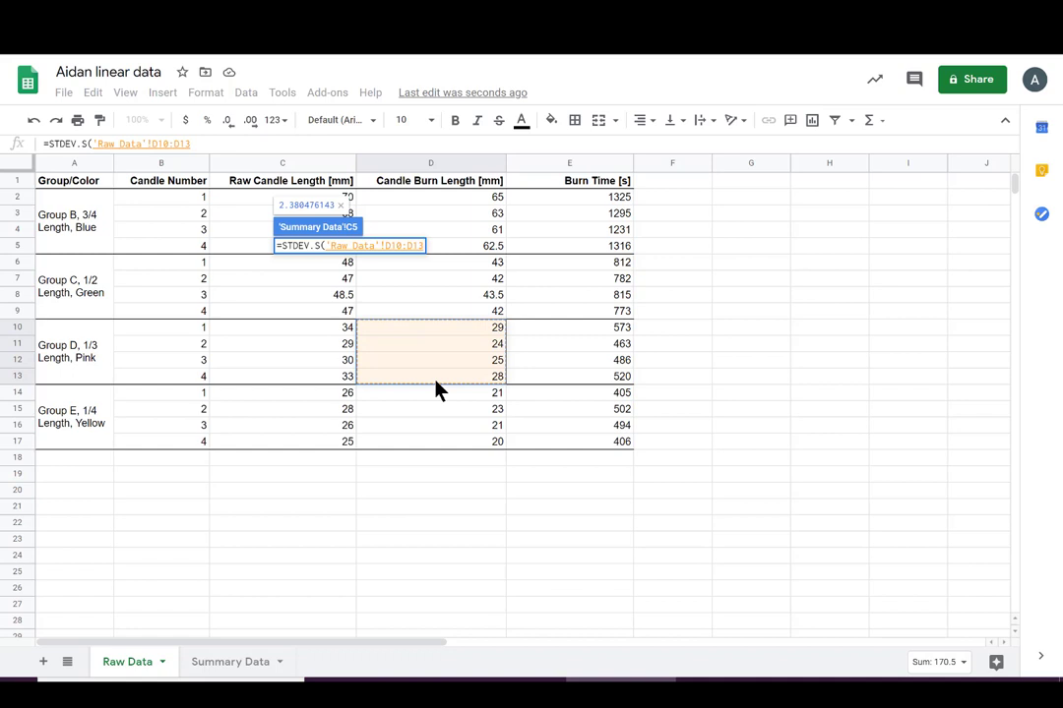
key(Return)
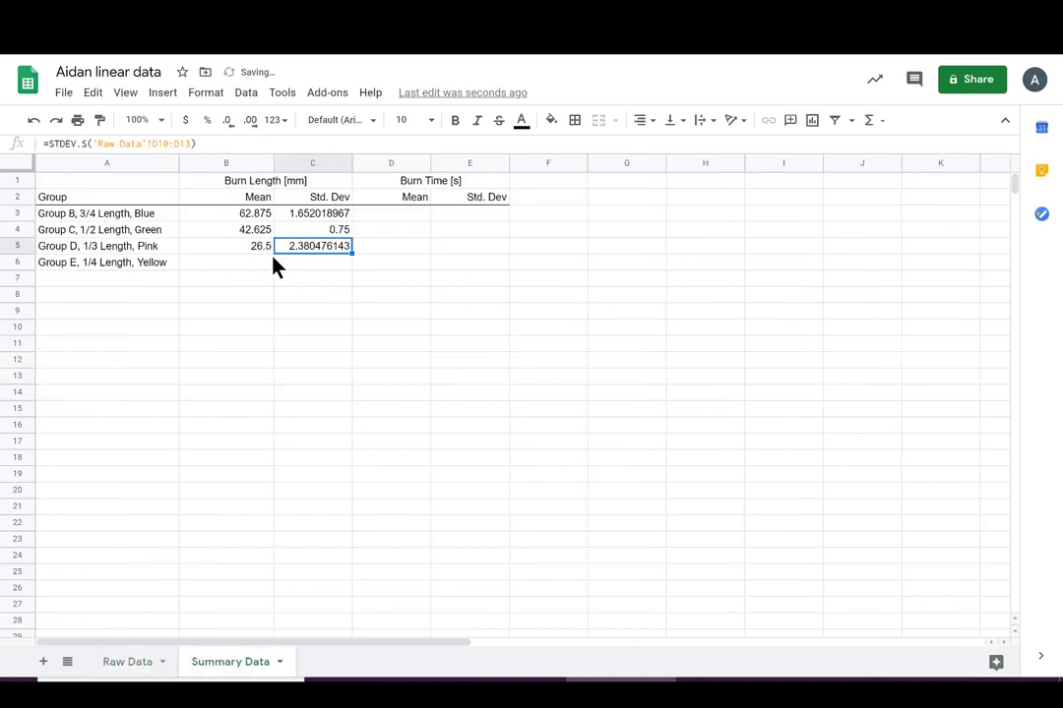
Calculate the Group E mean burn length in B6 with AVERAGE over Raw Data D14:D17.
click(258, 266)
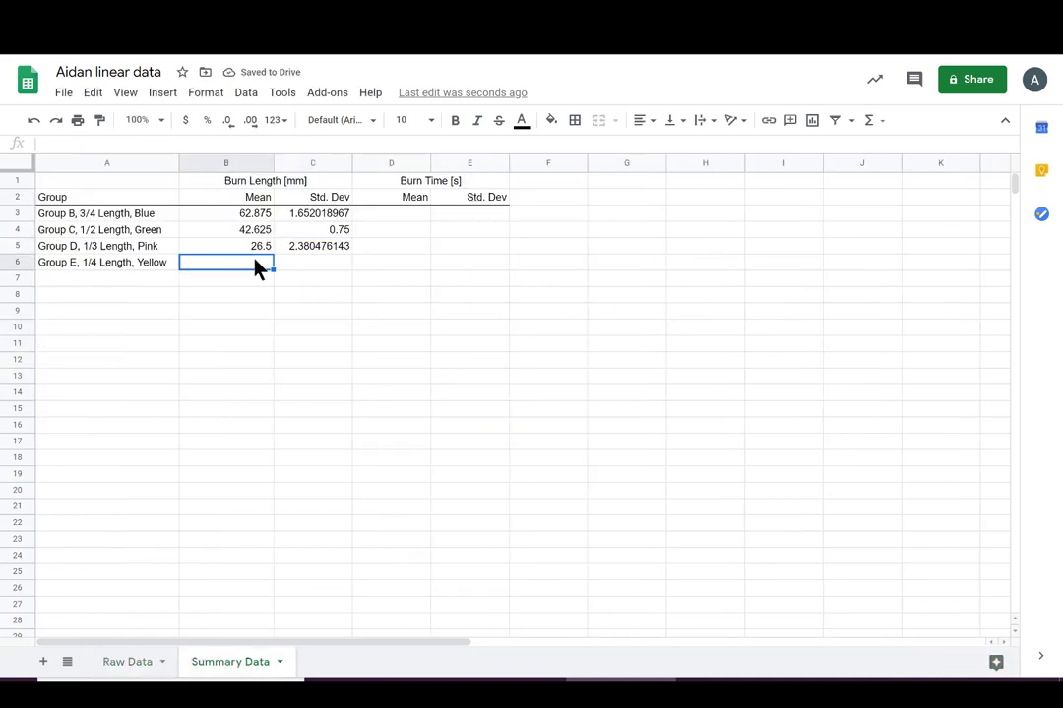
text(=aver)
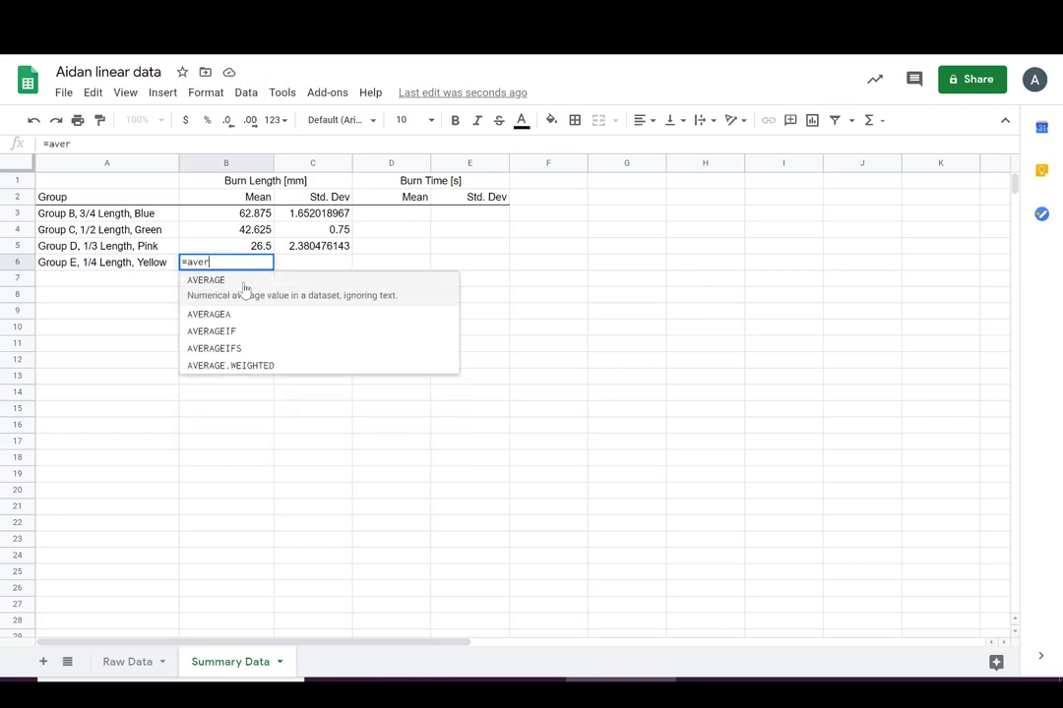
click(260, 280)
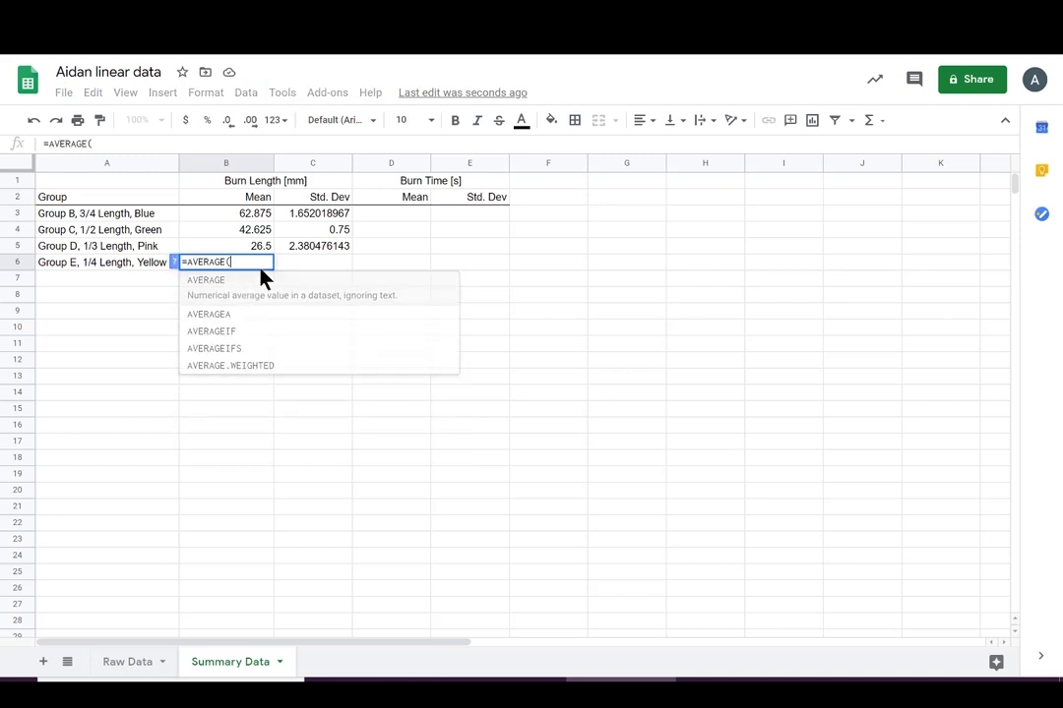
click(127, 661)
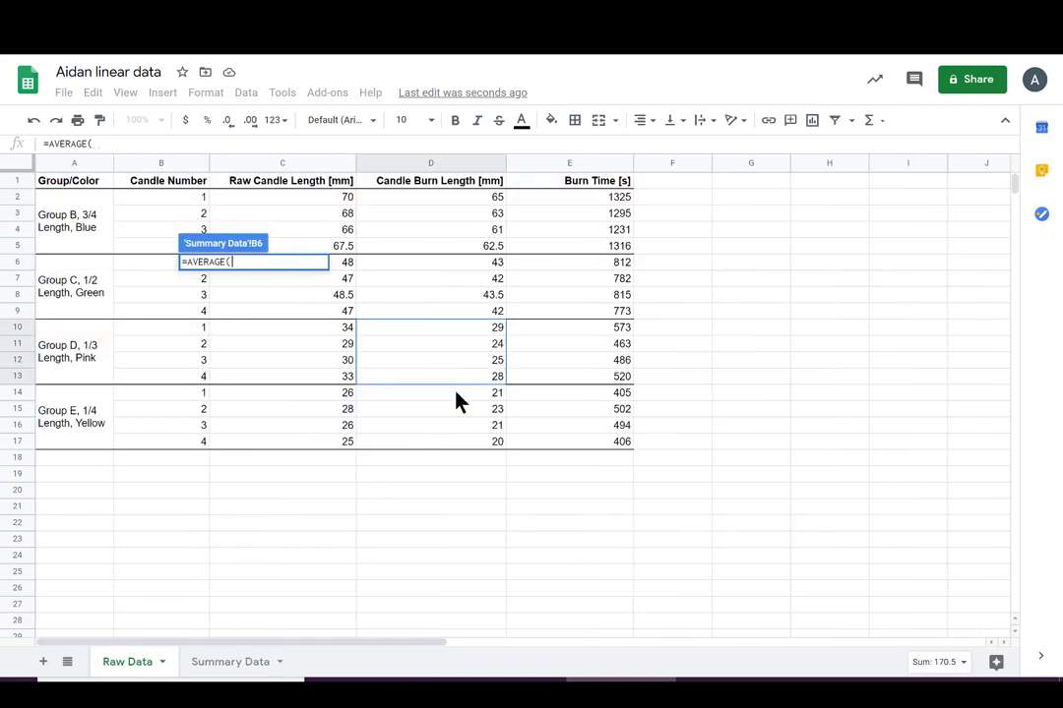
drag(462, 395, 457, 425)
drag(457, 446, 445, 454)
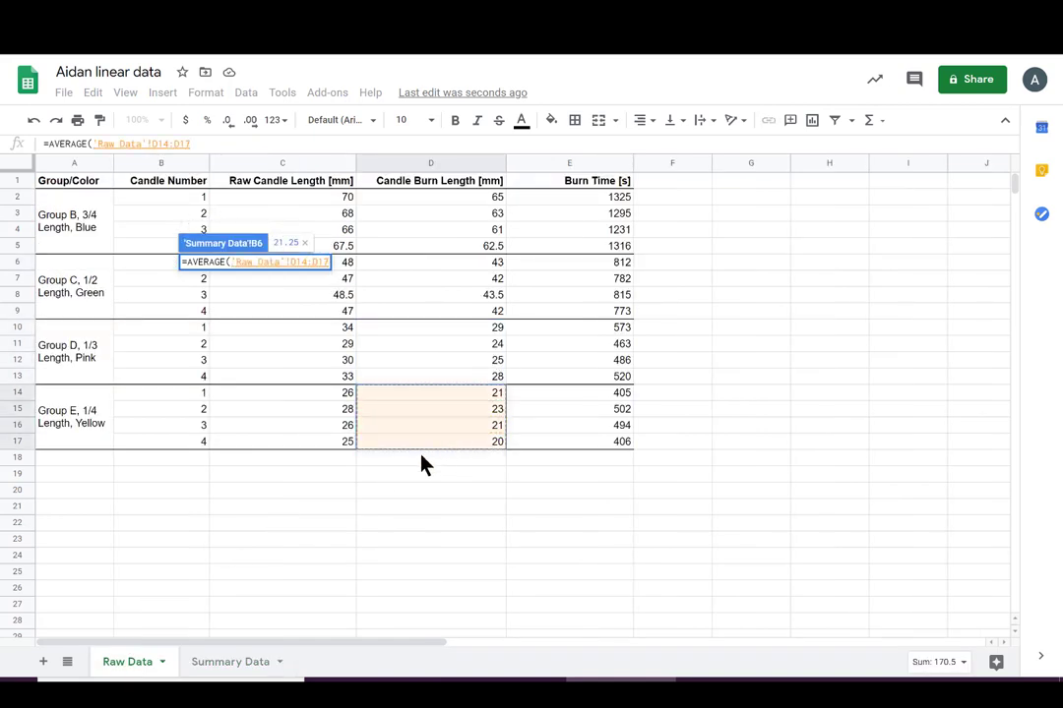
key(Return)
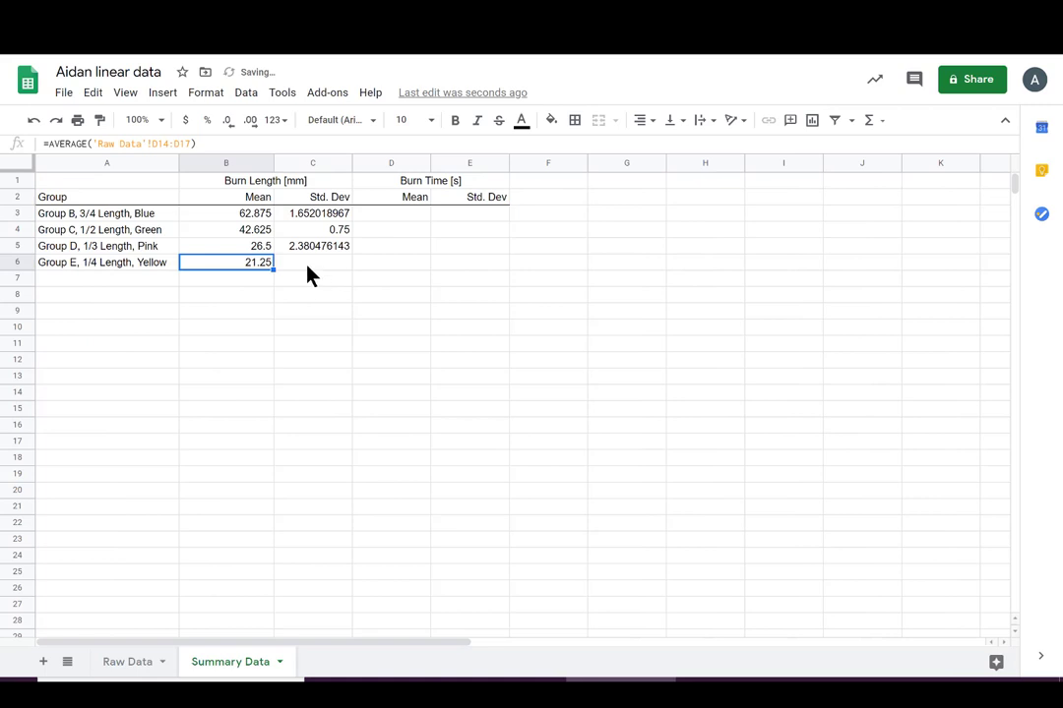
Calculate the Group E burn length standard deviation in C6 with STDEV.S over Raw Data D14:D17.
click(308, 269)
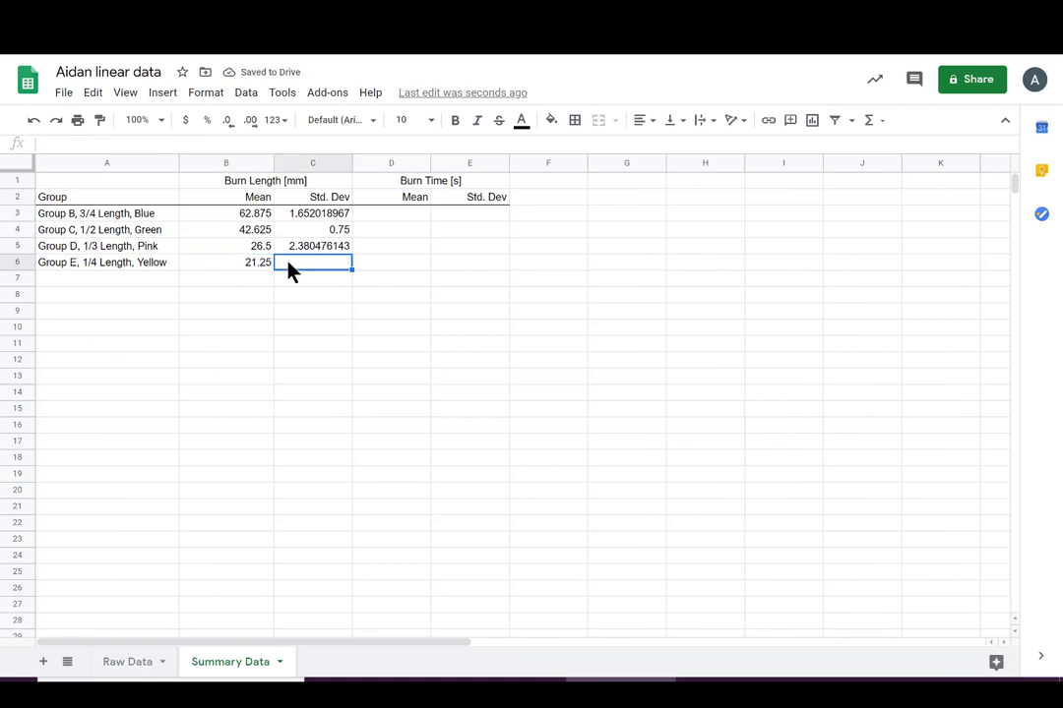
text(=st)
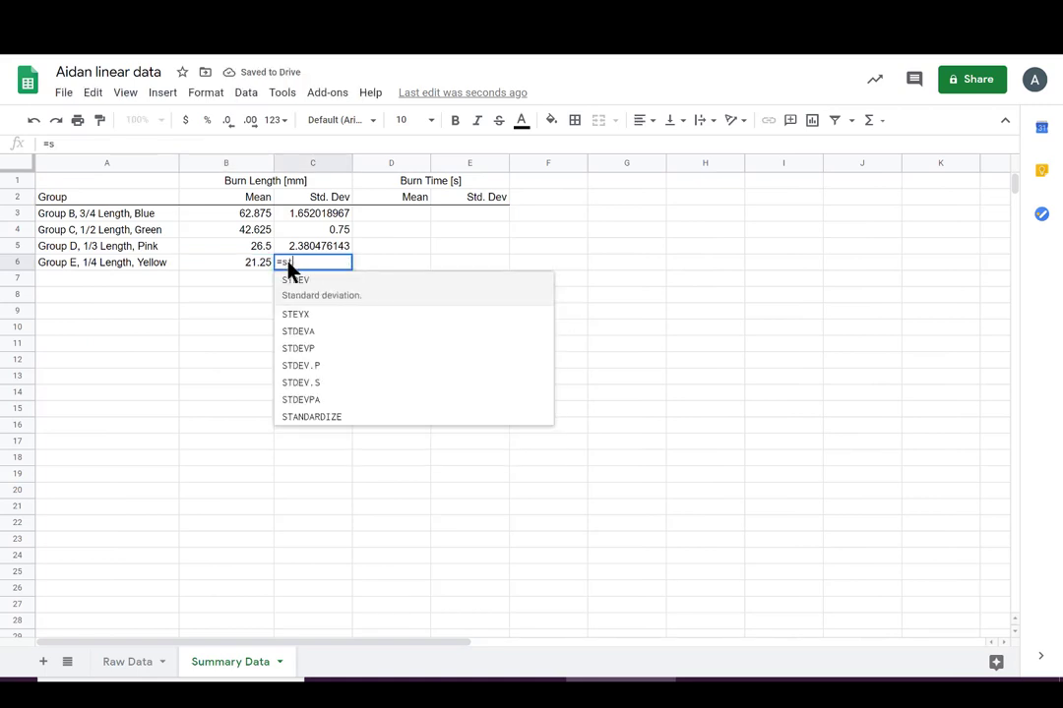
click(352, 384)
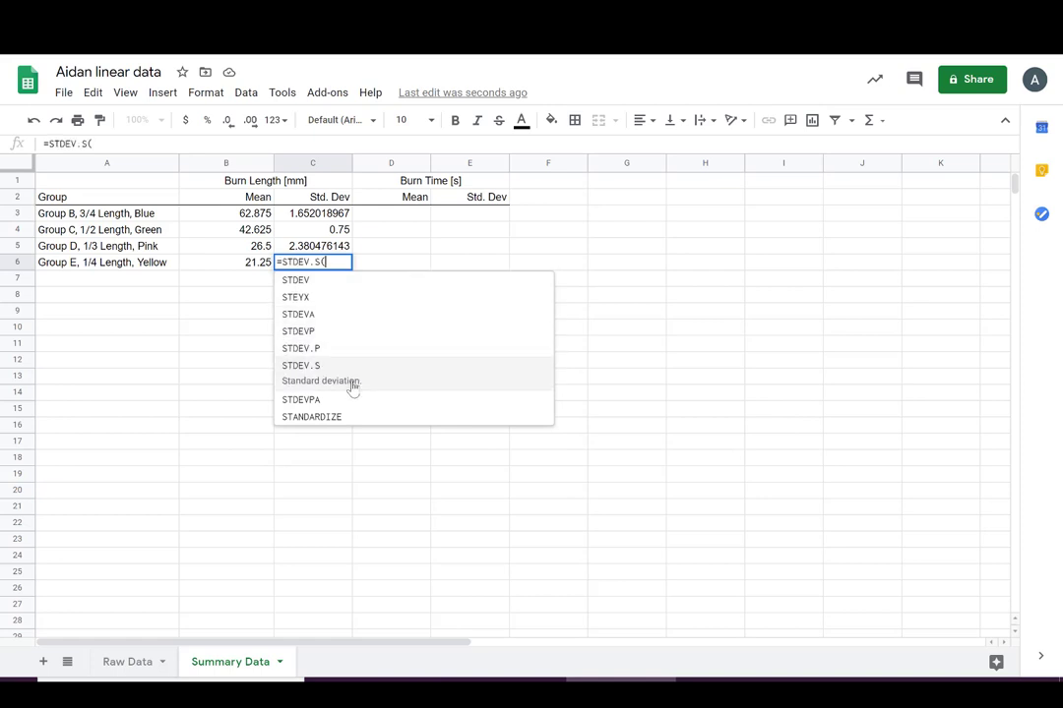
click(131, 664)
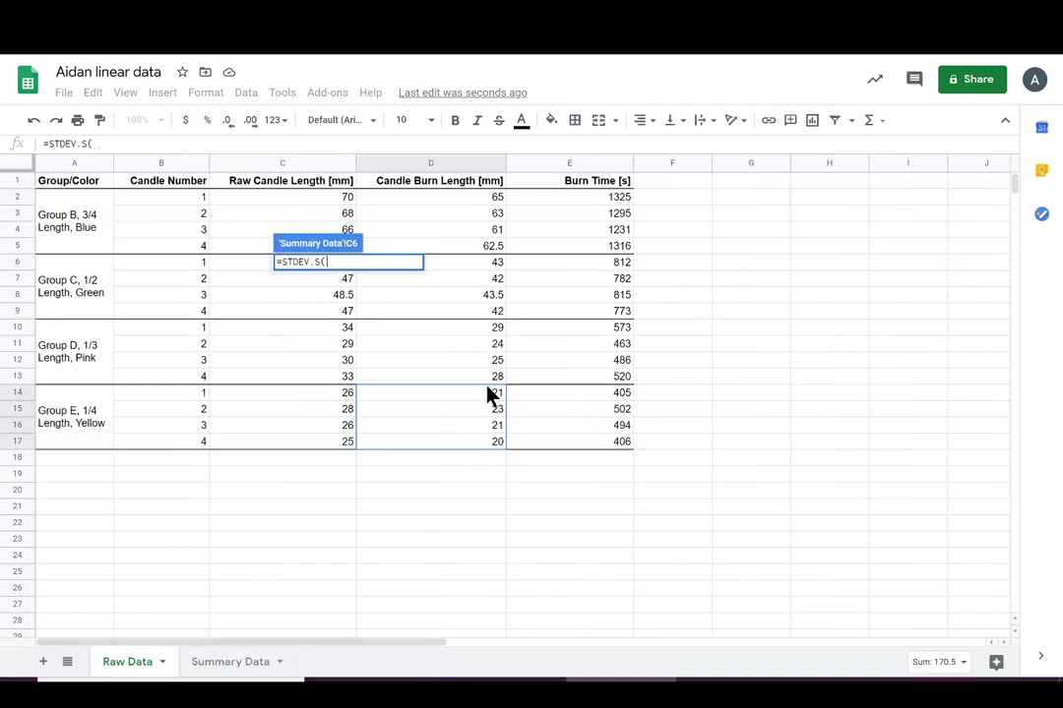
drag(487, 377, 485, 442)
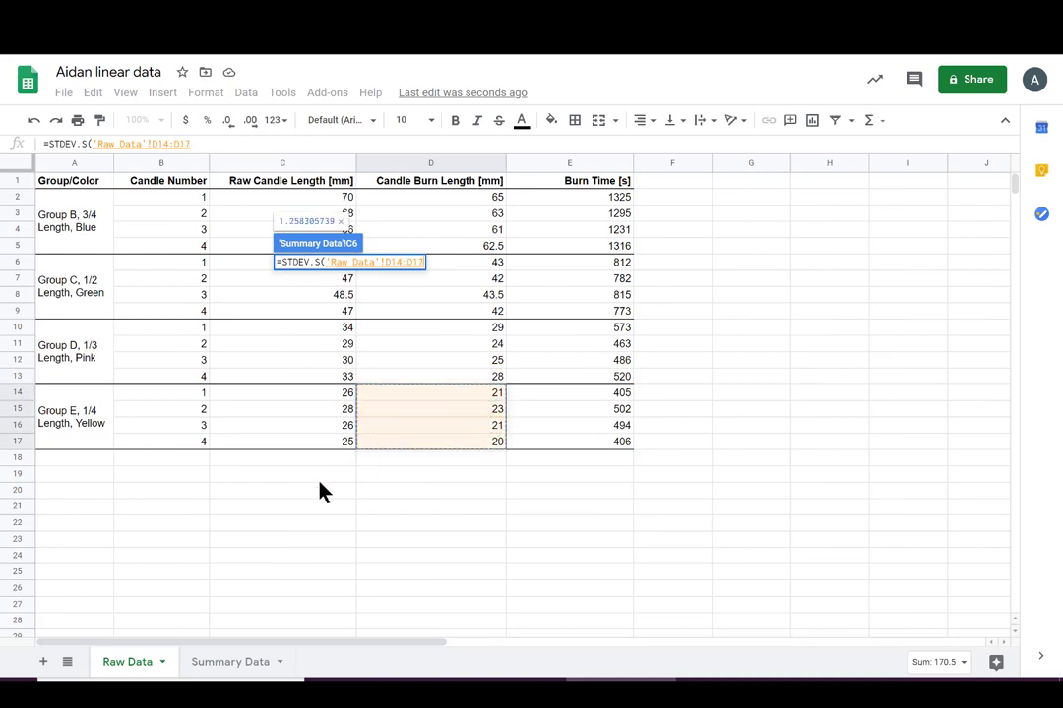
key(Return)
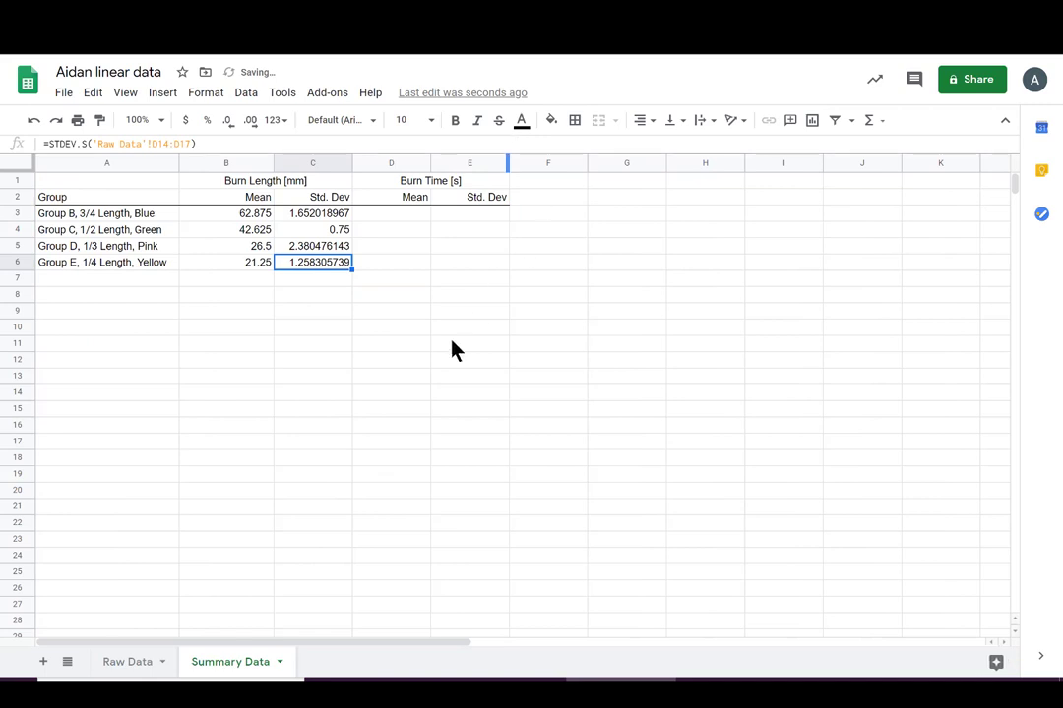
Fill in the burn time means in D3:D6 and the burn time standard deviations in E3:E6 for Groups B to E.
click(443, 395)
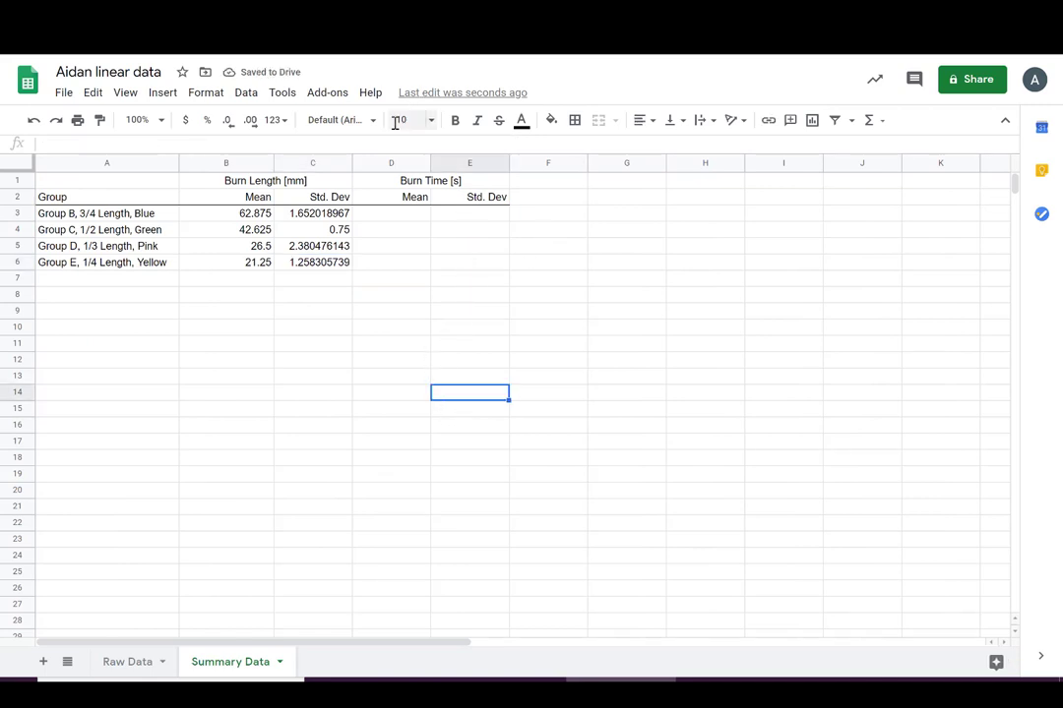
click(412, 201)
click(409, 218)
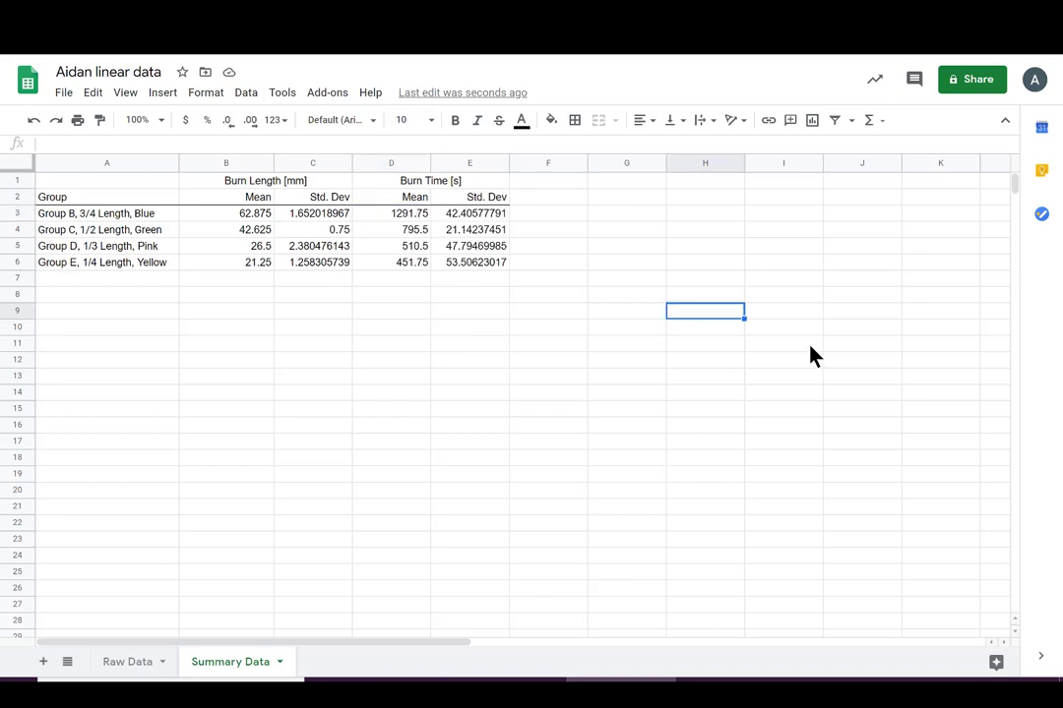
click(795, 349)
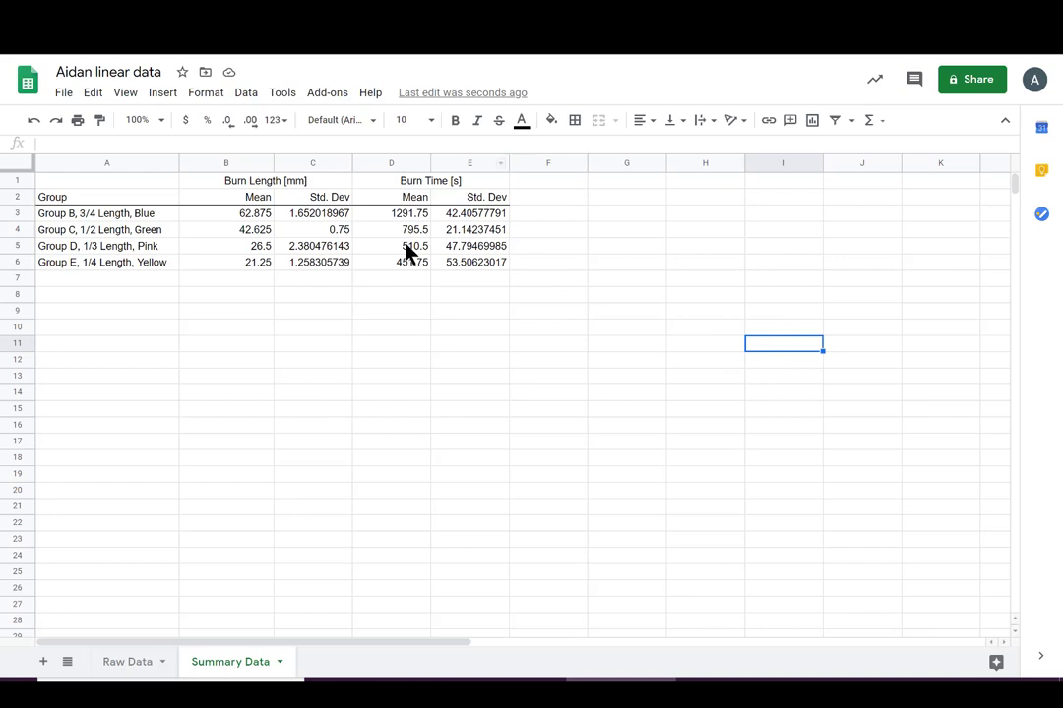
Format the burn length standard deviations in C3:C6 to two decimal places.
click(337, 215)
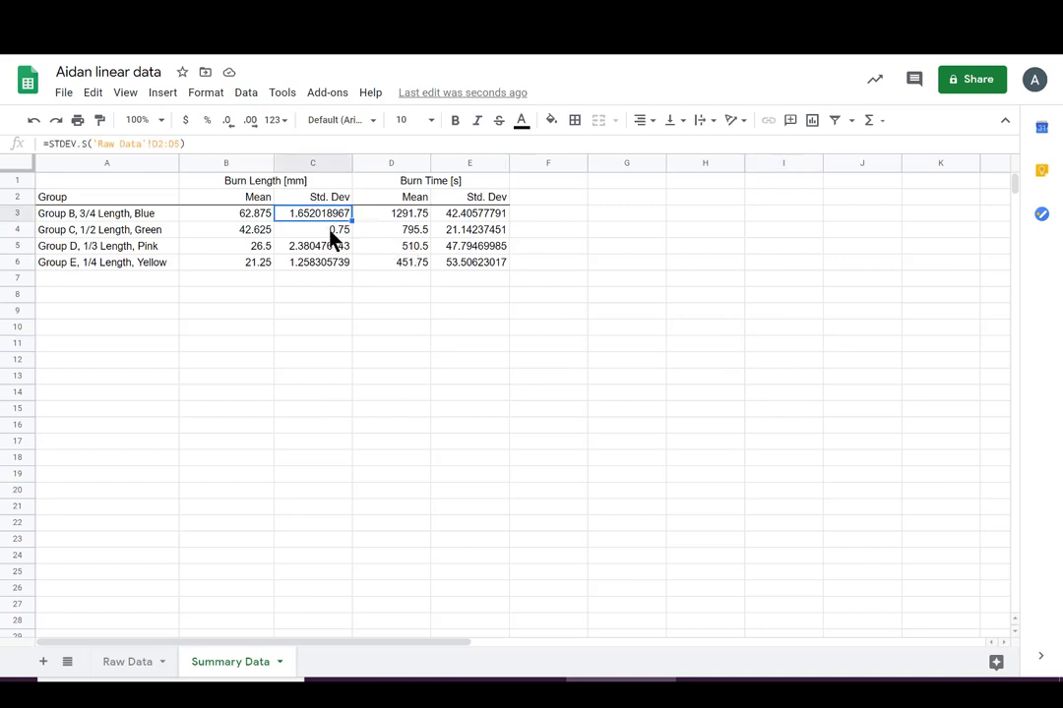
click(330, 233)
click(332, 248)
drag(338, 214, 340, 264)
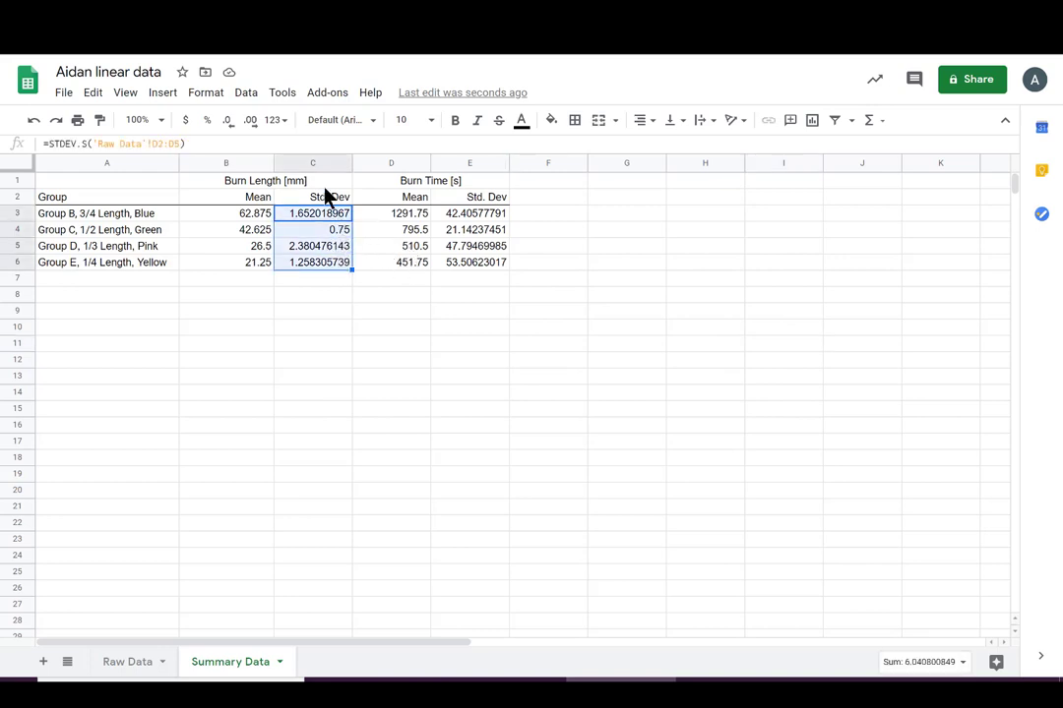
click(230, 124)
click(232, 127)
click(232, 127)
click(232, 127)
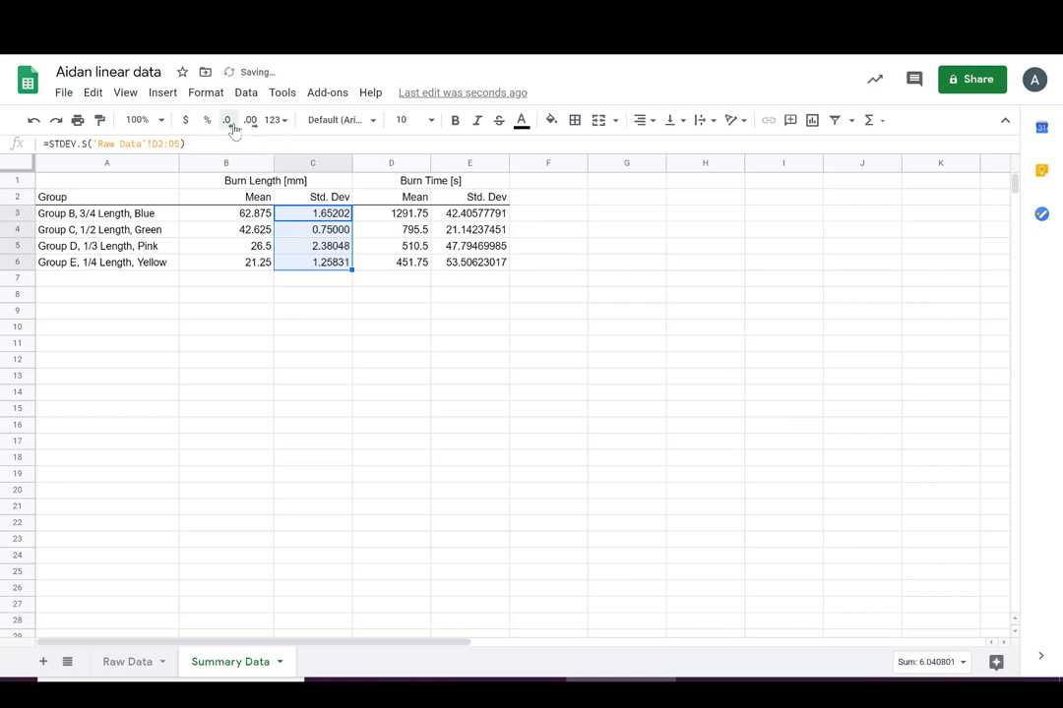
click(232, 127)
click(232, 127)
click(232, 127)
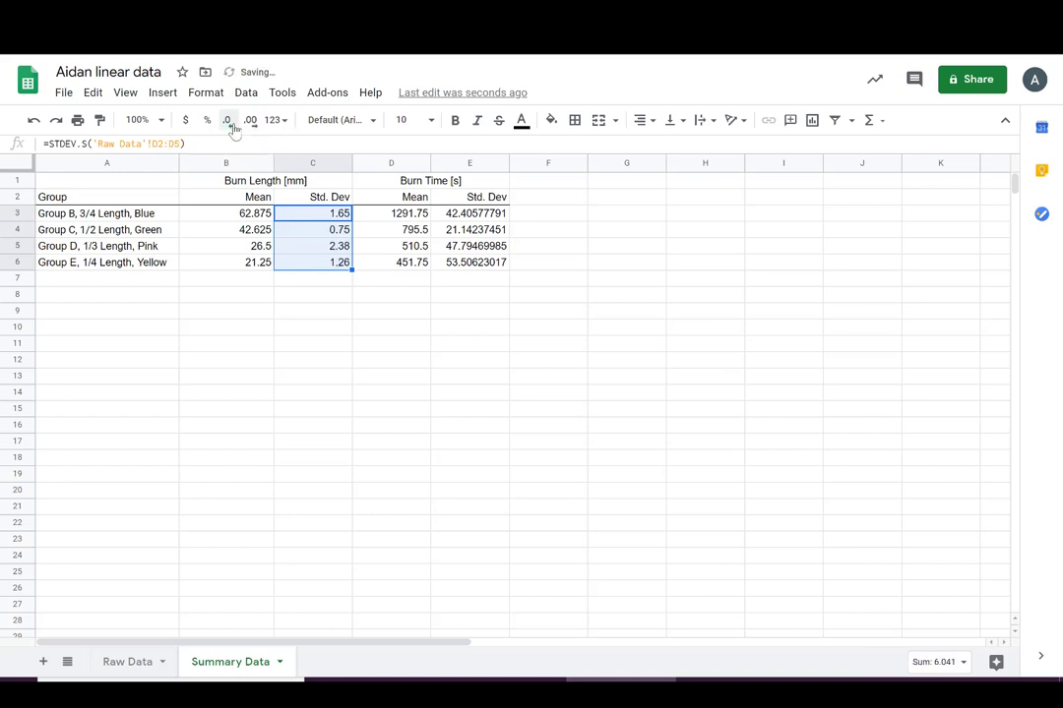
Format the burn time standard deviations in E3:E6 to two decimal places.
click(490, 215)
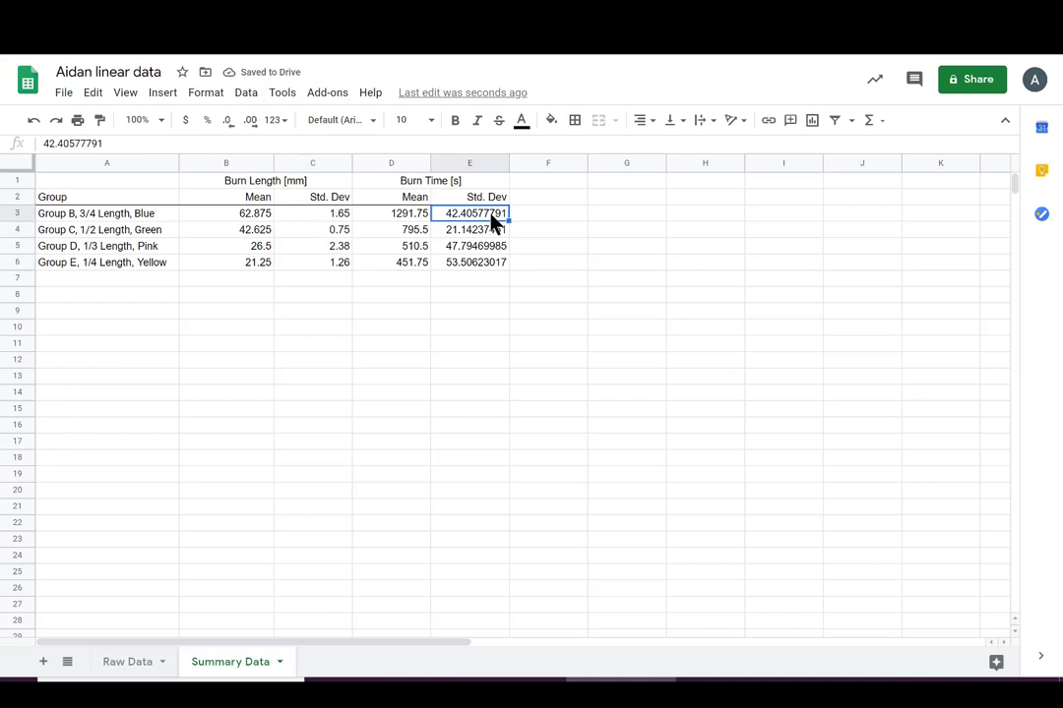
shift+click(490, 264)
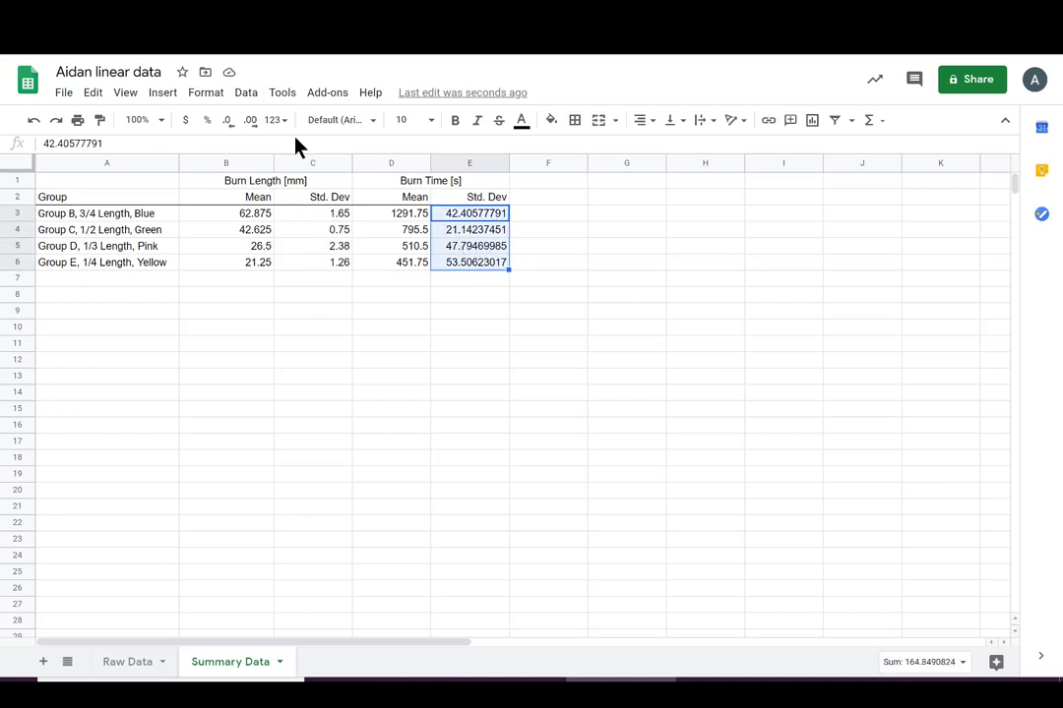
click(226, 120)
click(226, 120)
click(226, 121)
click(226, 120)
click(227, 120)
click(227, 120)
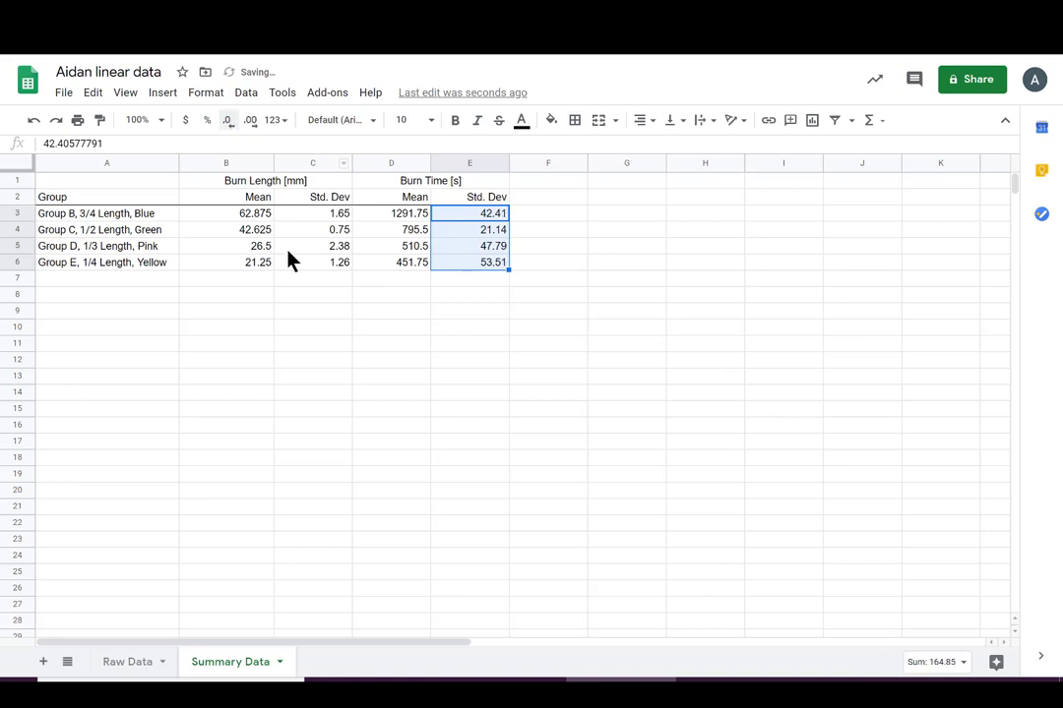
Format the burn length means in B3:B6 to two decimal places.
drag(261, 216, 266, 261)
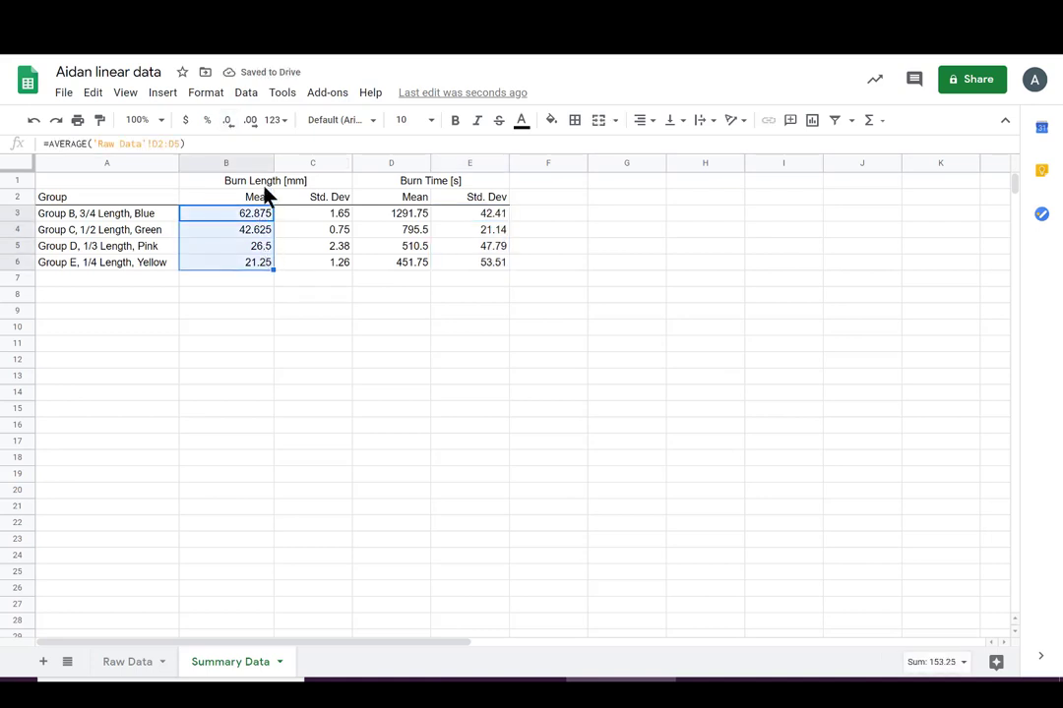
click(226, 120)
click(300, 335)
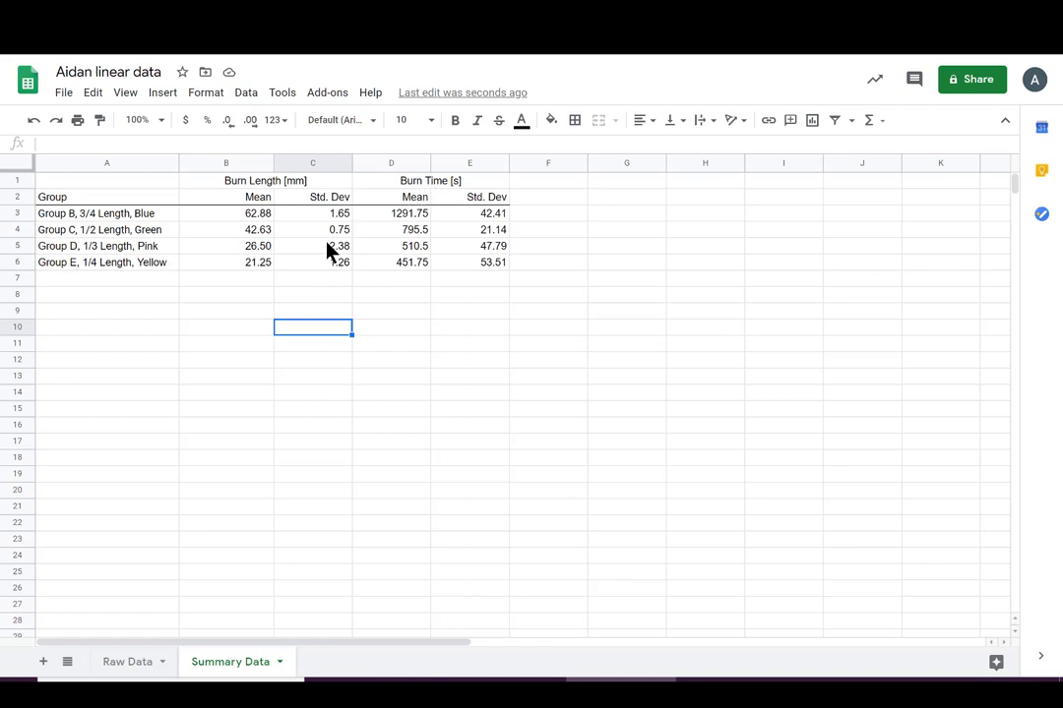
drag(266, 218, 316, 261)
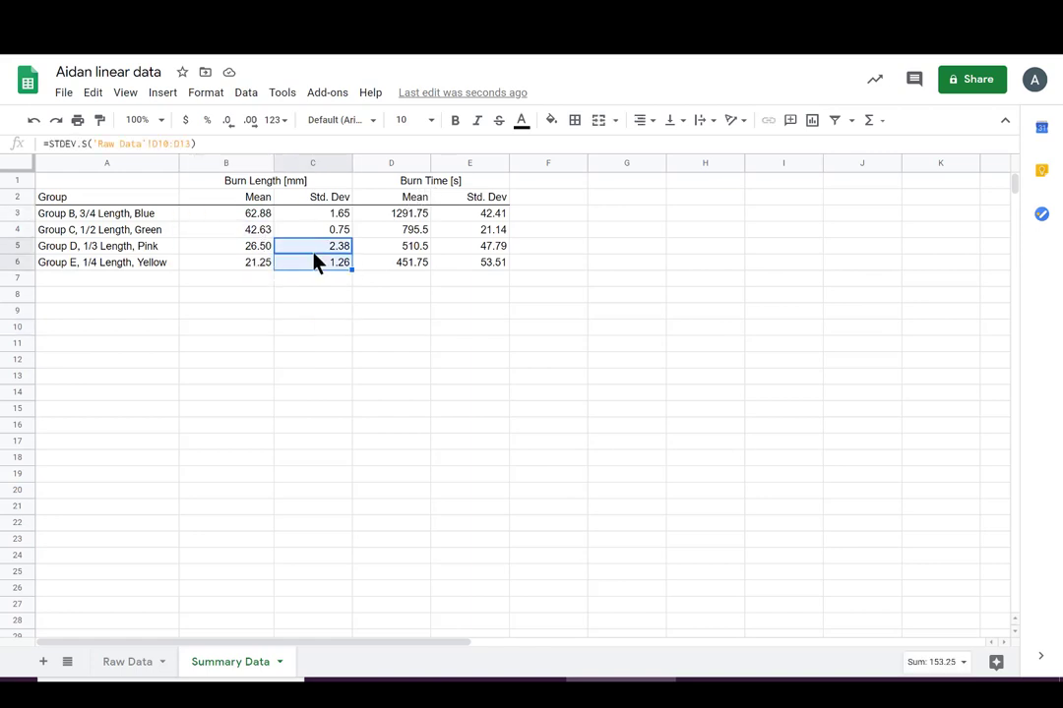
click(277, 311)
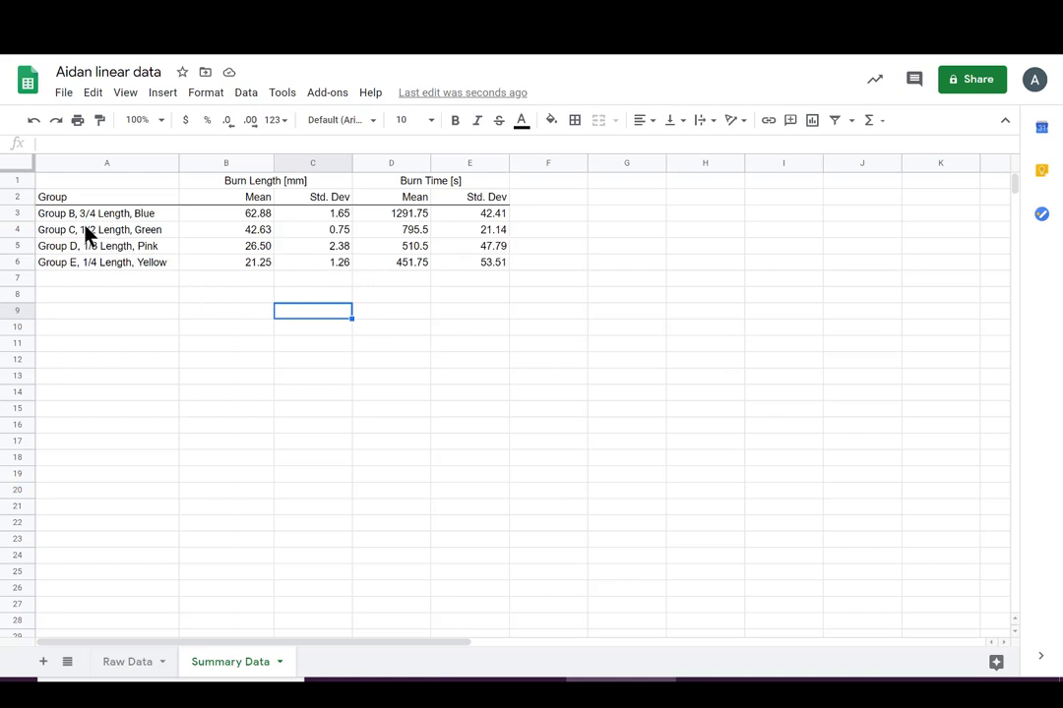
click(198, 344)
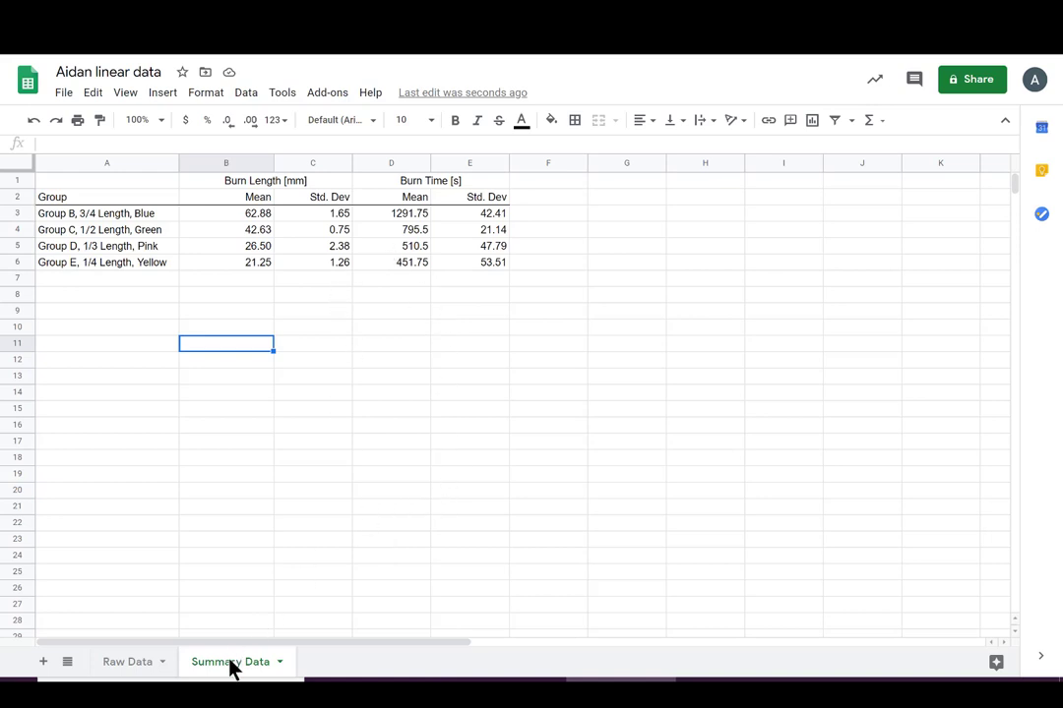
click(596, 199)
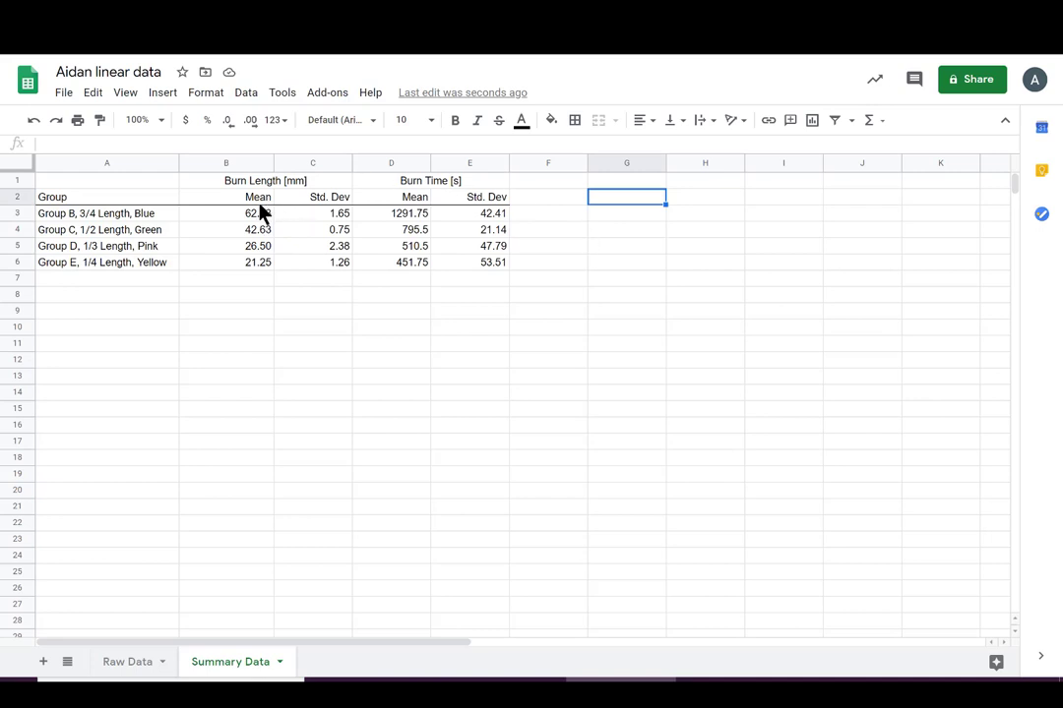
click(271, 298)
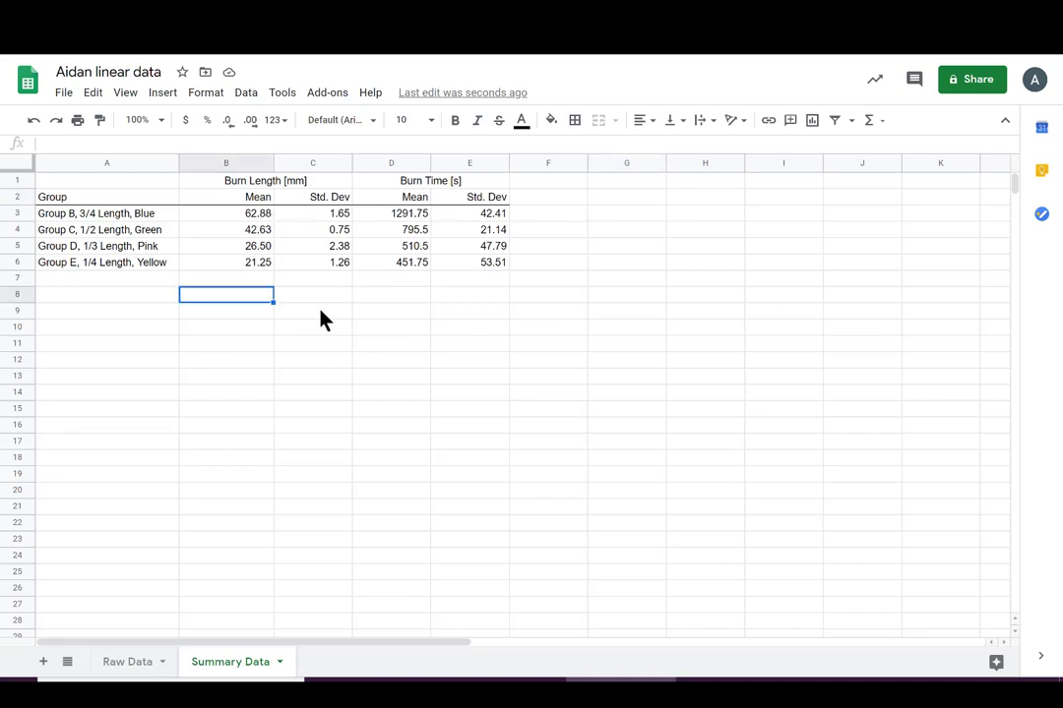
click(423, 304)
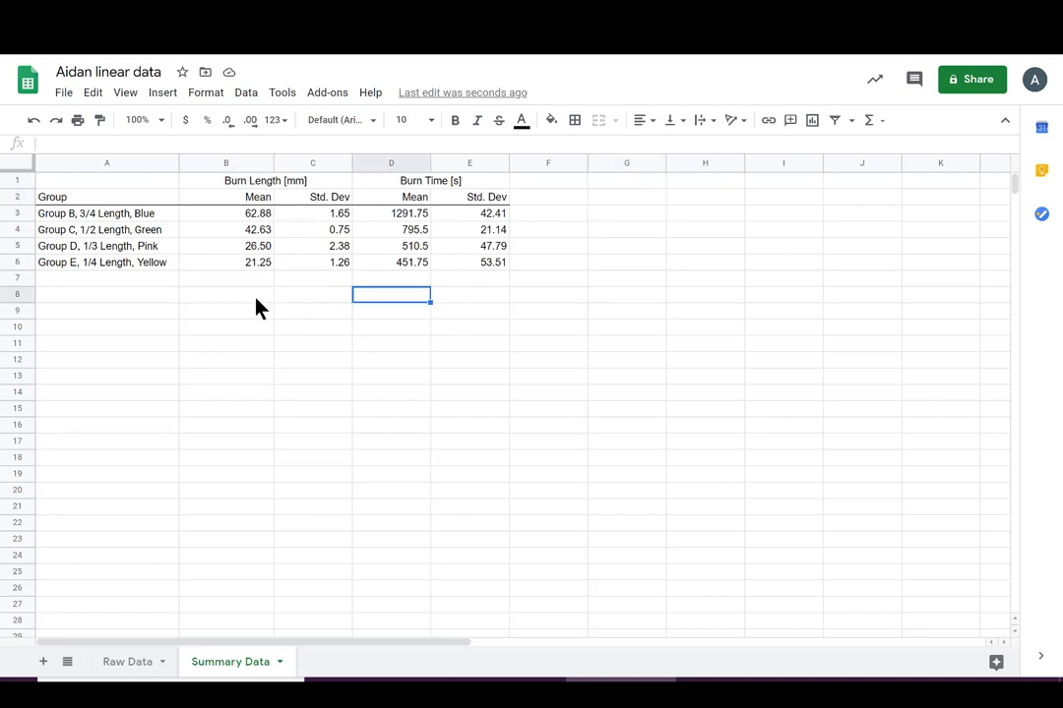
click(256, 303)
click(424, 310)
key(Left)
click(498, 303)
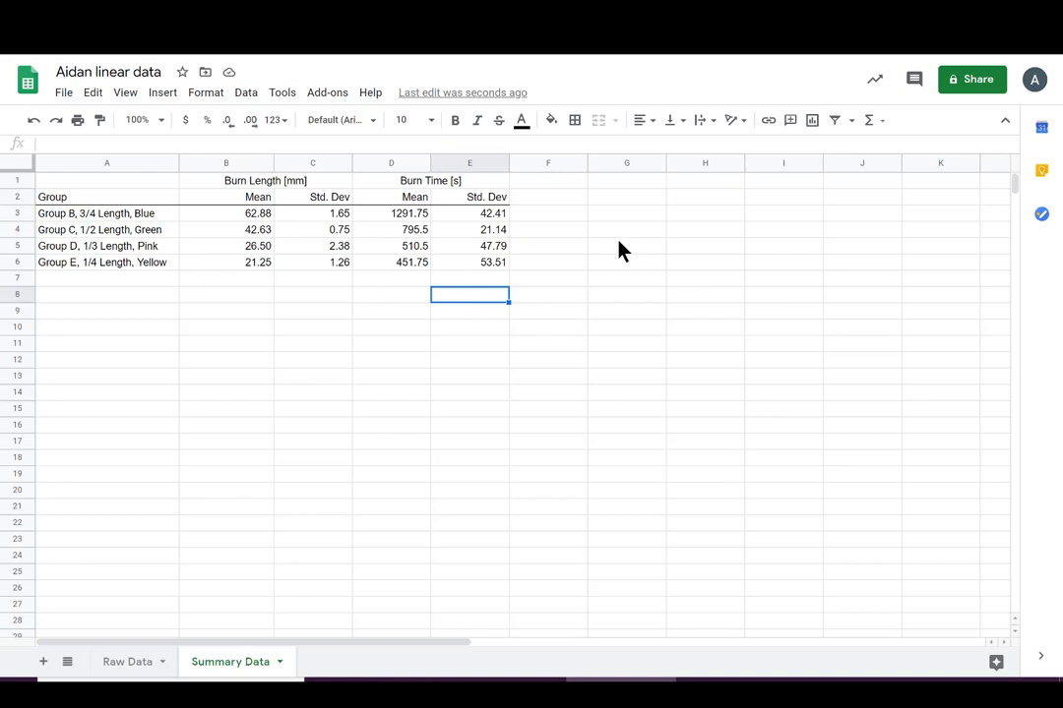
click(286, 182)
drag(679, 230, 665, 251)
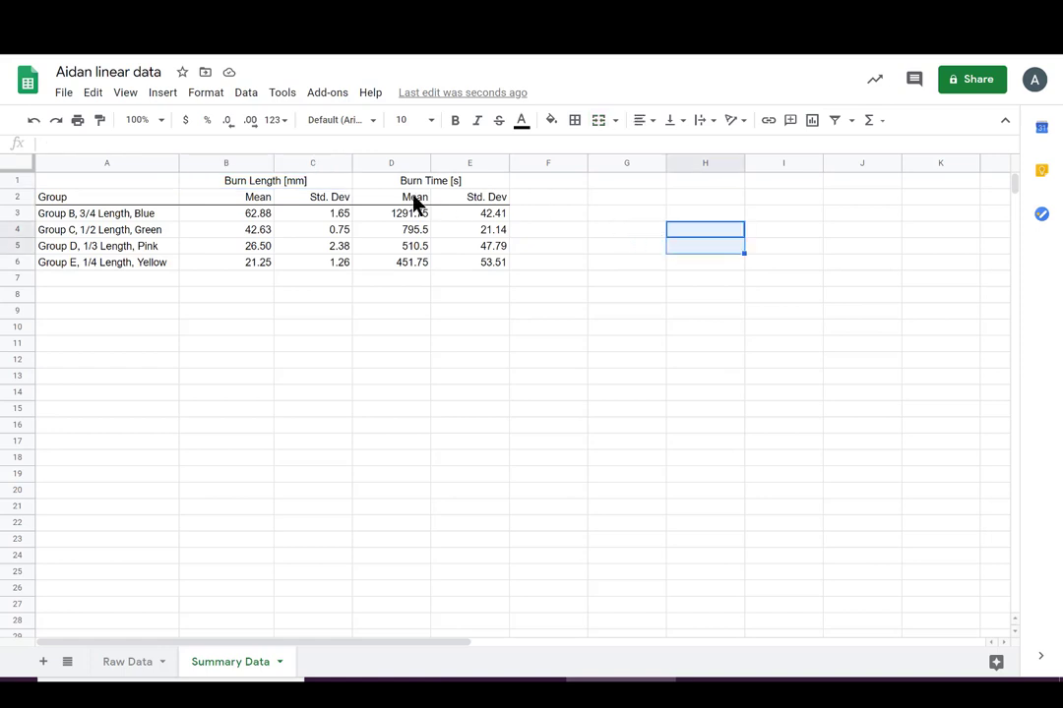
click(333, 185)
click(475, 184)
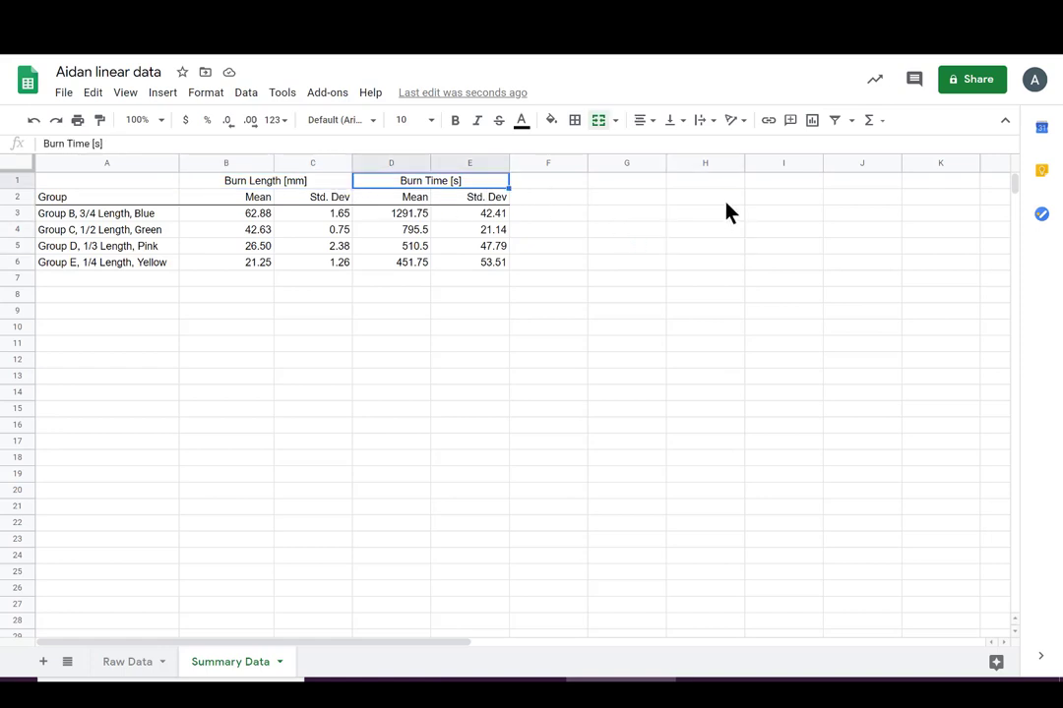